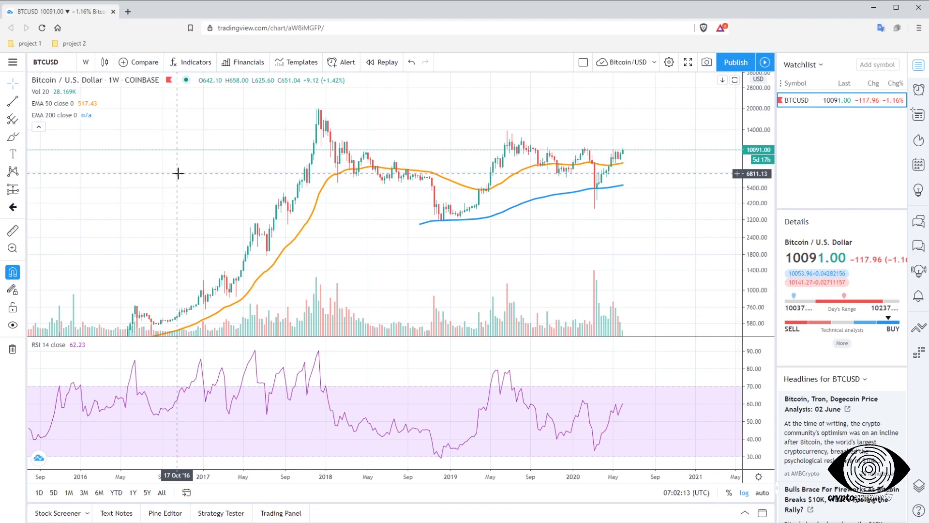
- Hide the watchlist sidebar to widen the chart and set the price scale to logarithmic
scroll(167, 164, "right", 3)
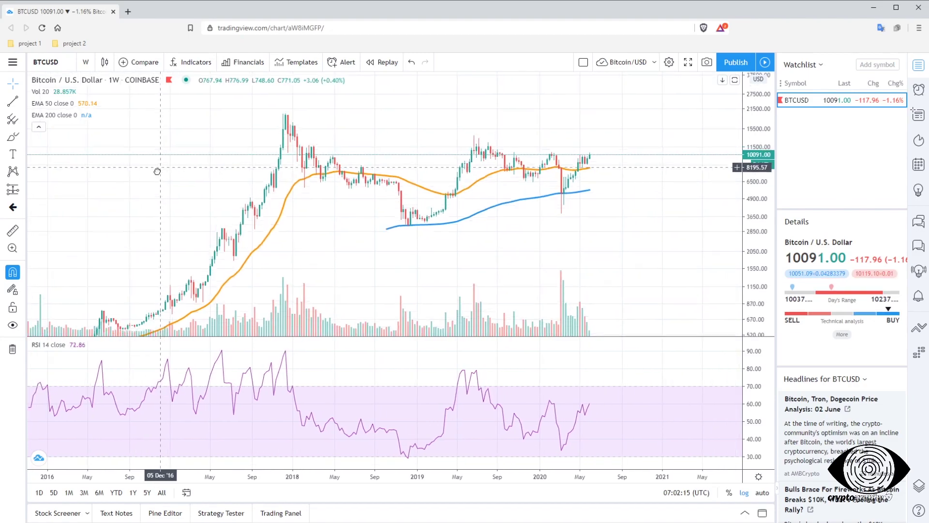
scroll(151, 191, "right", 1)
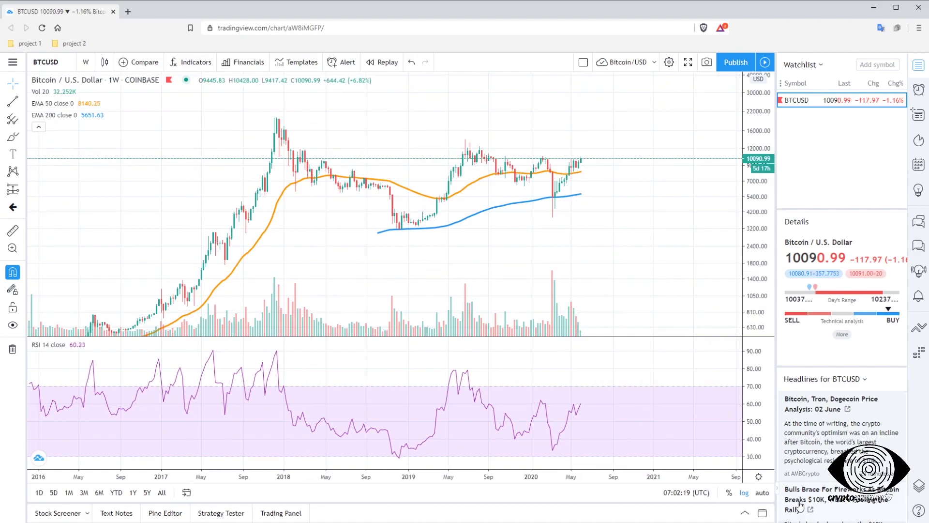
left_click(745, 494)
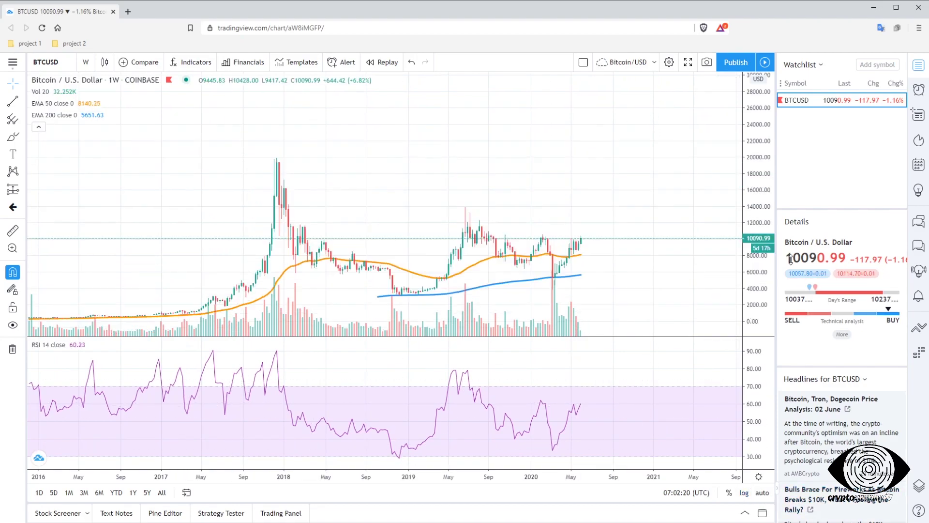
left_click(919, 66)
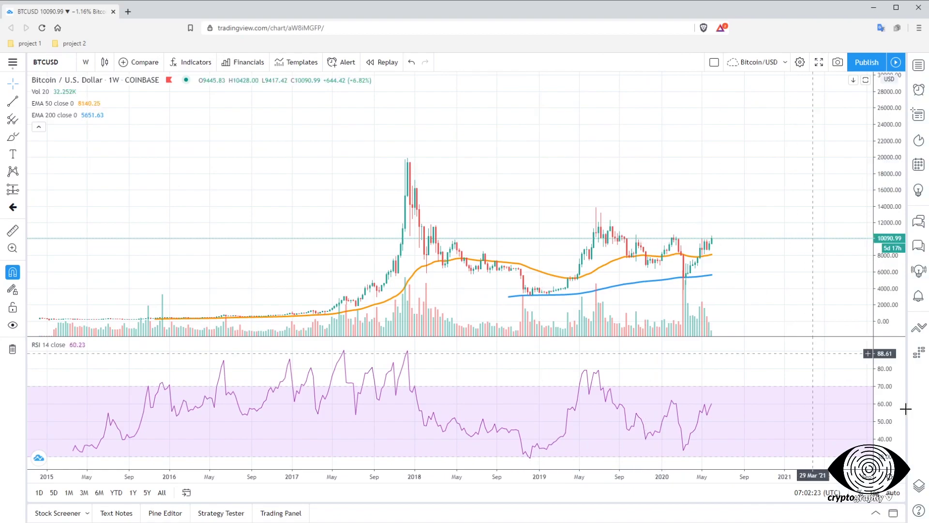
key("alt+l")
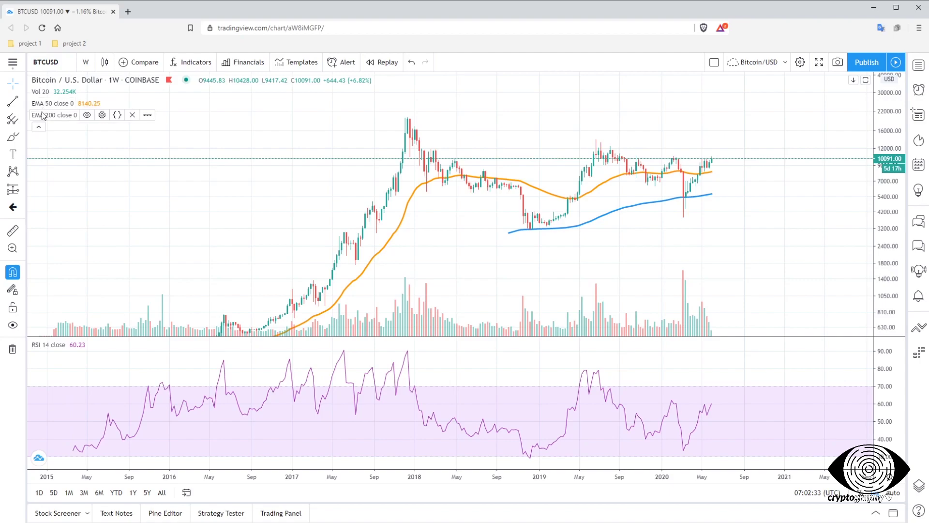
- Place a black horizontal line on the price chart at about 9173, with magnet snapping off
left_click_drag(300, 203, 284, 201)
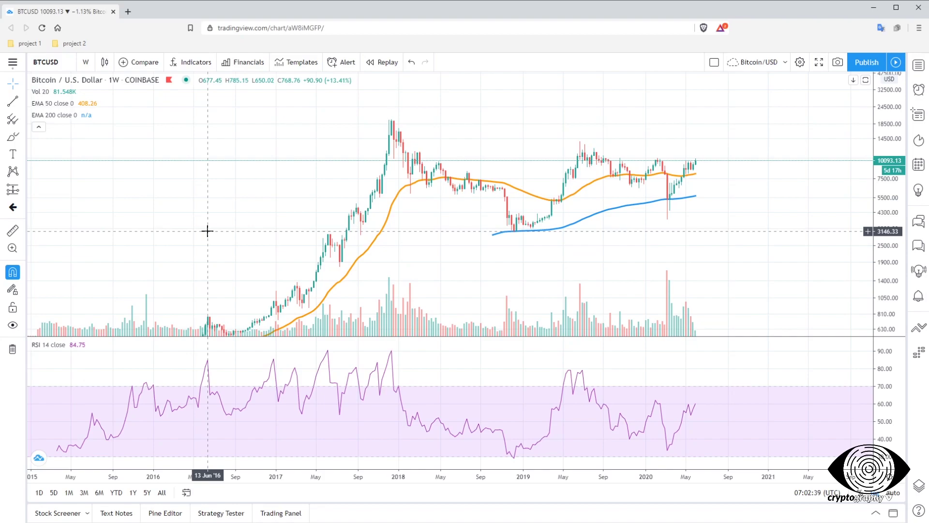
left_click_drag(207, 231, 184, 204)
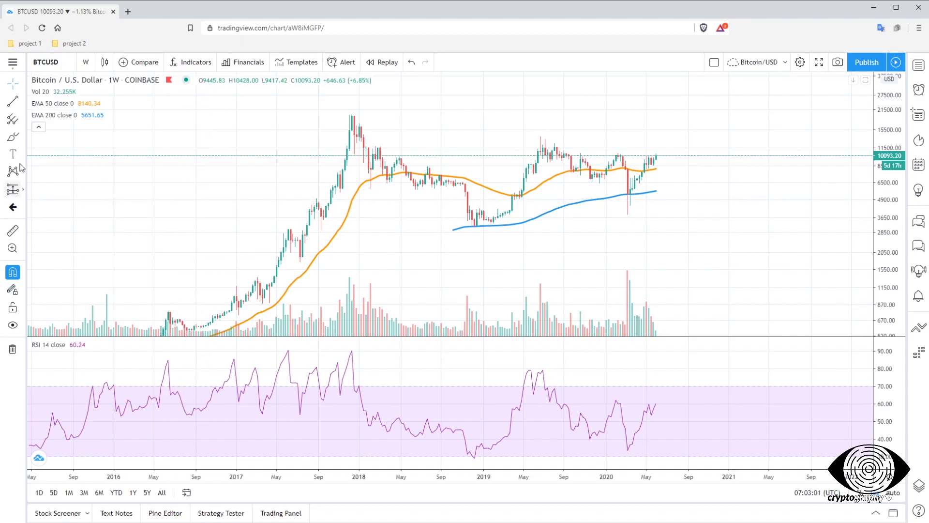
left_click(21, 102)
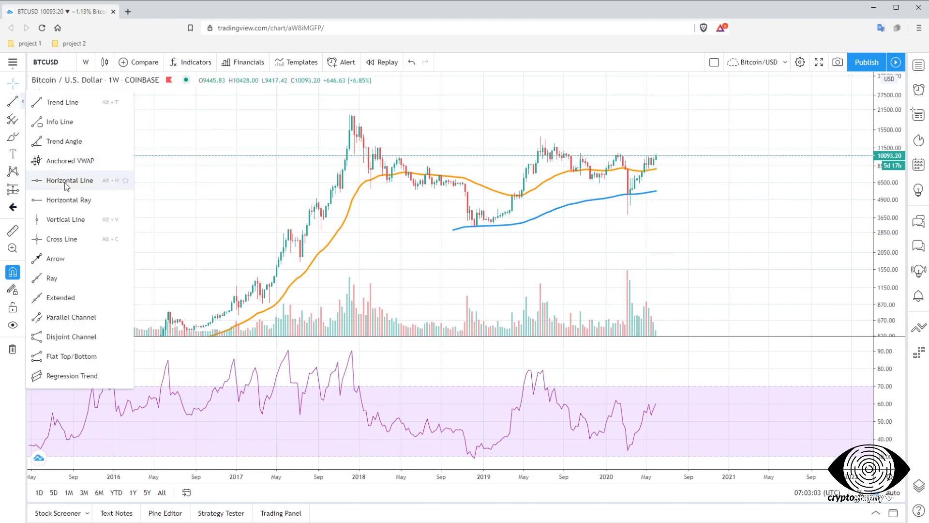
left_click(68, 182)
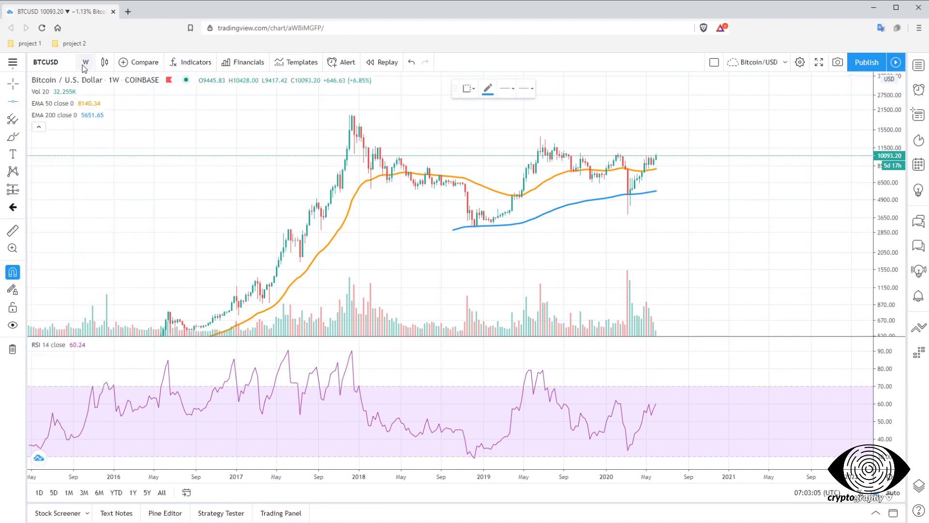
left_click(487, 90)
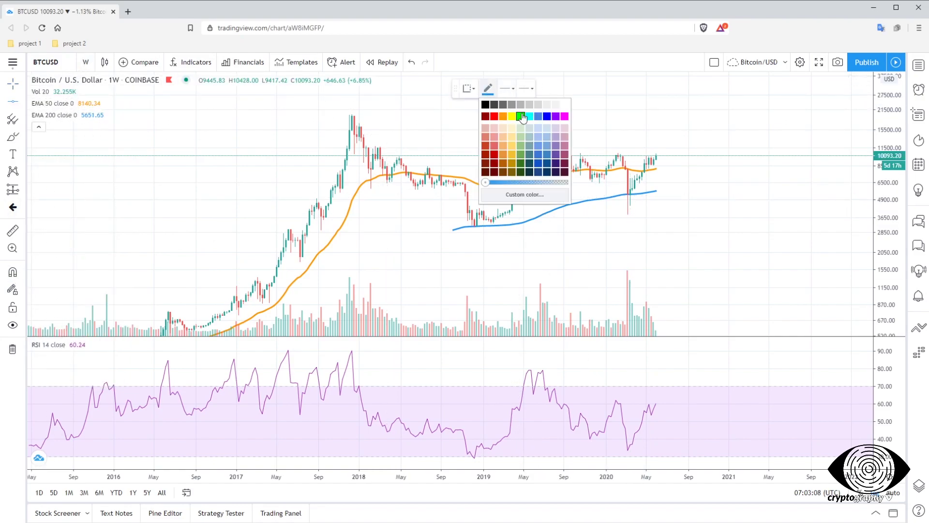
left_click(486, 107)
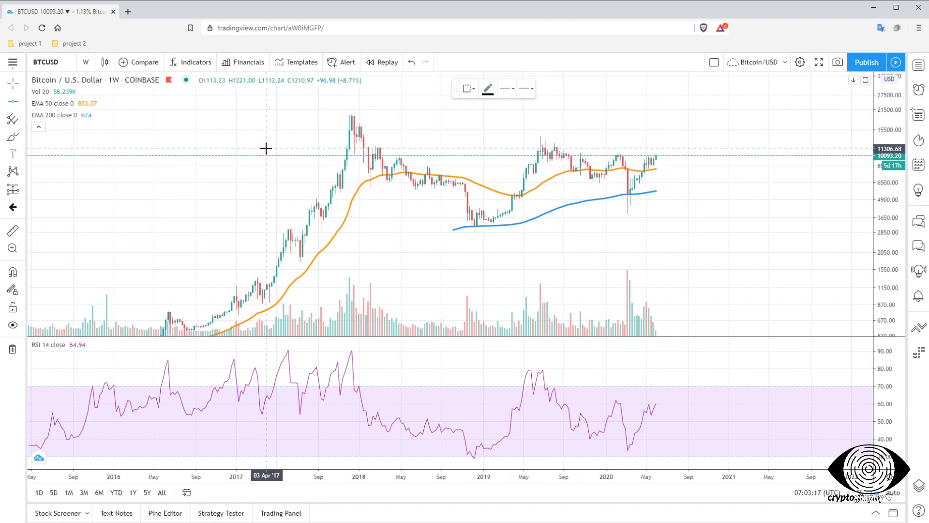
left_click(281, 161)
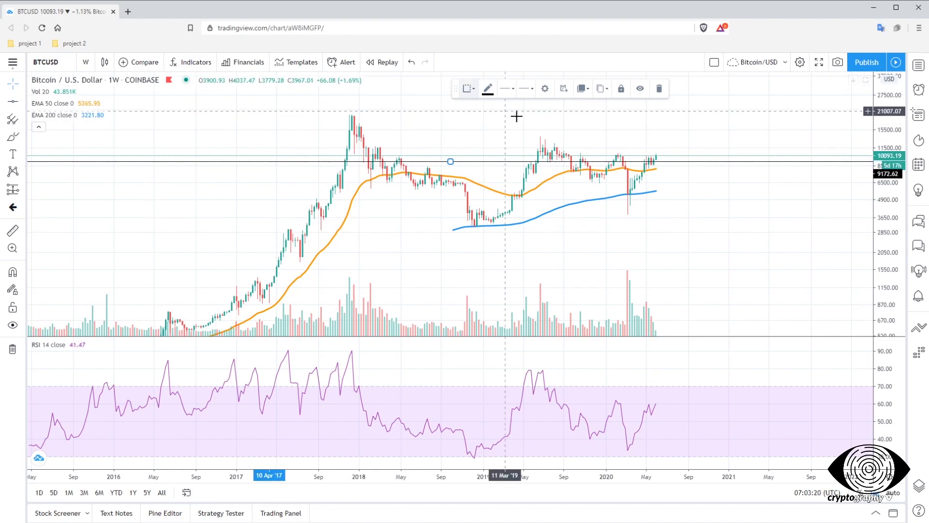
- Set the horizontal line's price coordinate to exactly 10000 and deselect the line
left_click(545, 88)
left_click(420, 248)
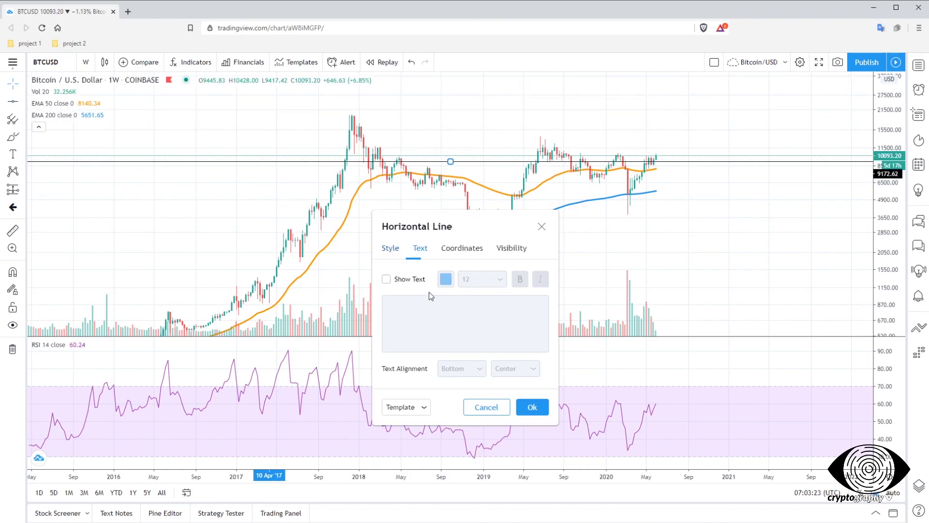
left_click(450, 249)
left_click(457, 280)
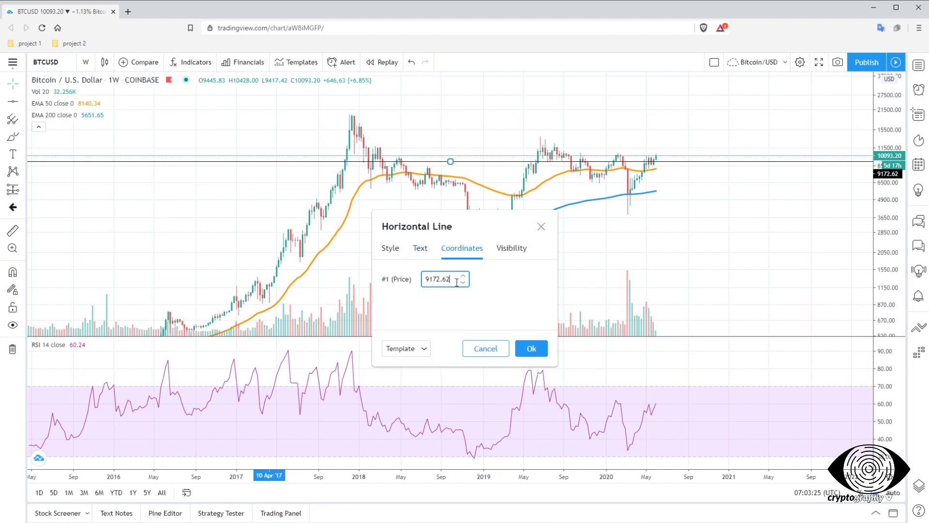
left_click_drag(450, 279, 405, 286)
type("10000")
left_click(531, 349)
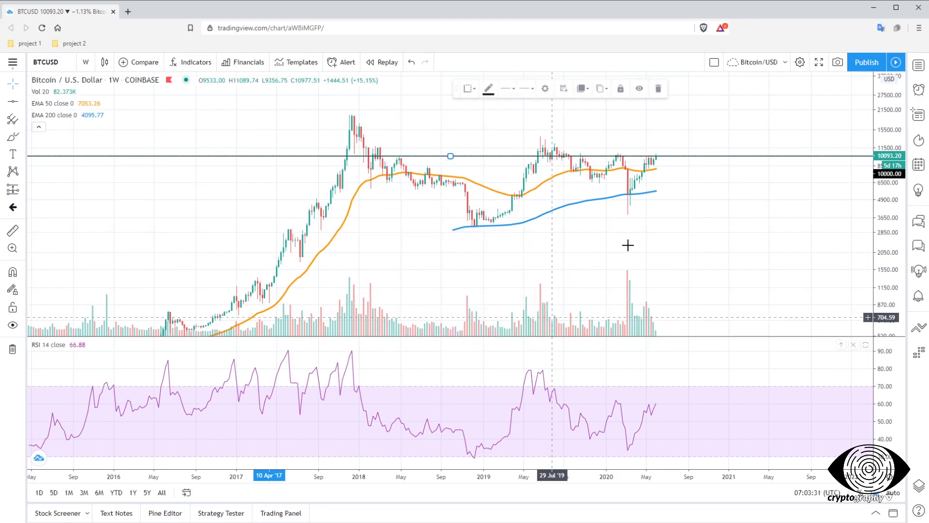
left_click(697, 253)
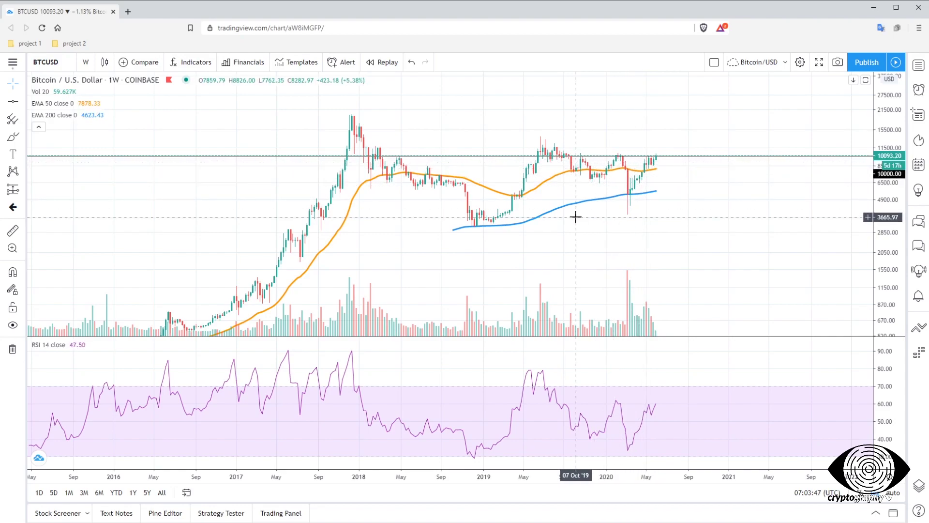
- Examine the weekly candles from 2018 to 2020 against the 10000 line and the EMA 50 and EMA 200
scroll(575, 217, "up", 3)
scroll(576, 217, "down", 3)
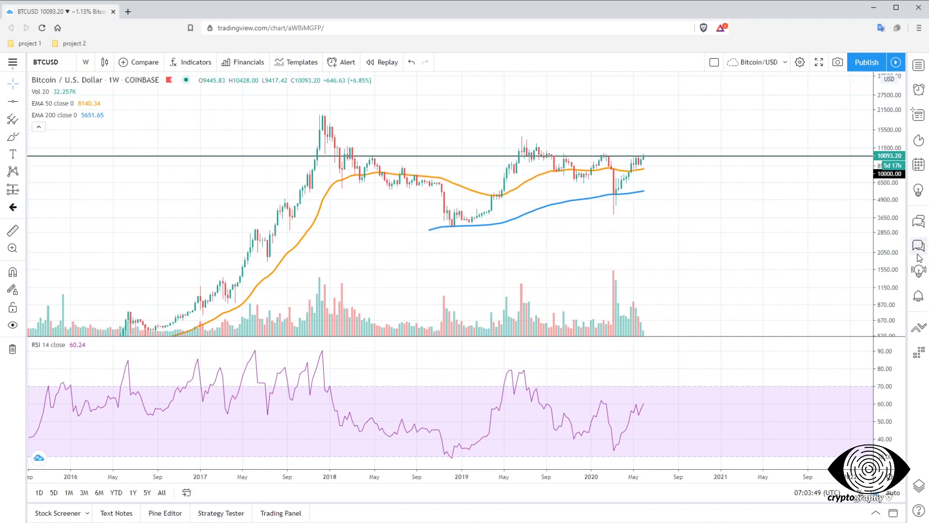
left_click_drag(898, 269, 900, 222)
left_click_drag(769, 229, 770, 259)
scroll(724, 245, "up", 5)
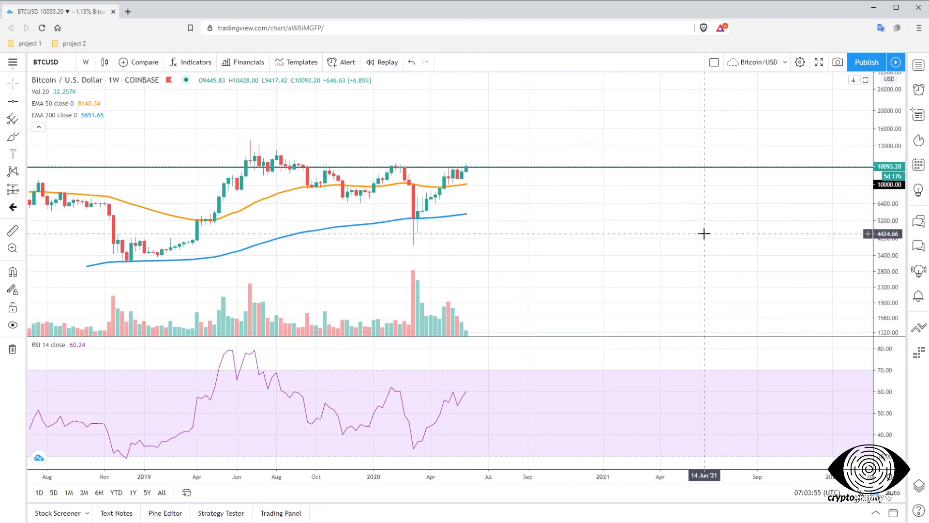
scroll(664, 233, "up", 1)
double_click(882, 271)
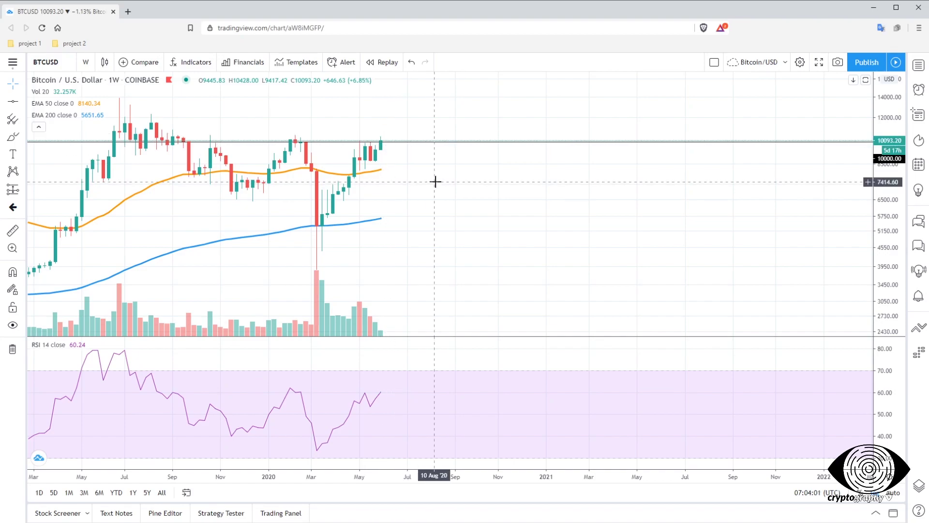
scroll(553, 241, "down", 2)
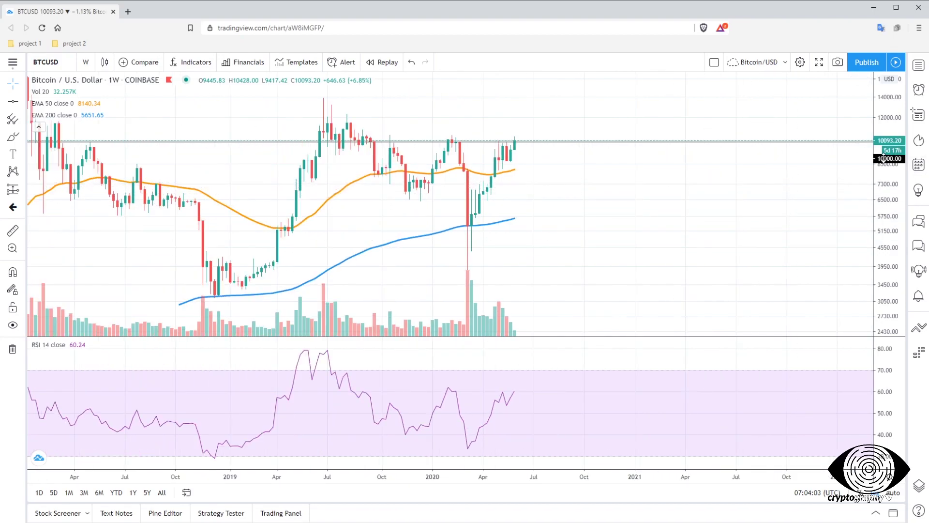
left_click_drag(883, 188, 883, 203)
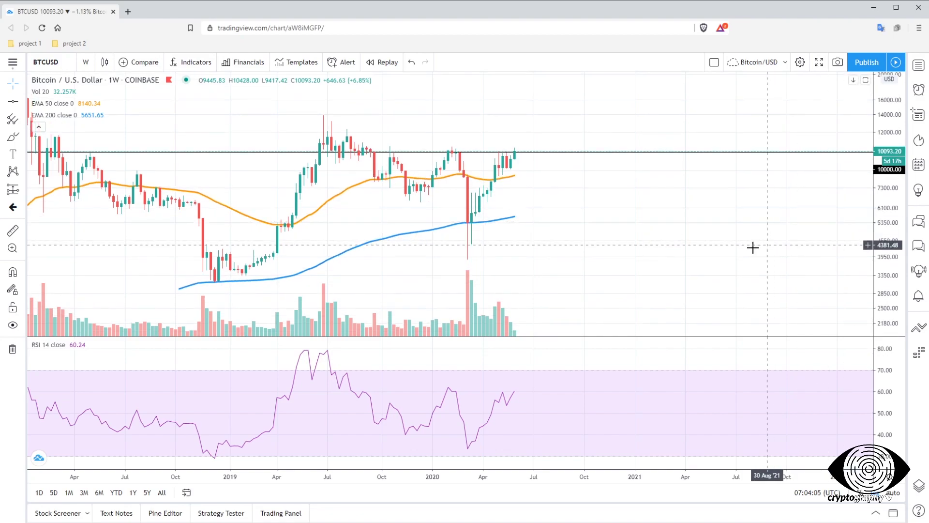
scroll(726, 232, "down", 2)
left_click_drag(882, 220, 882, 249)
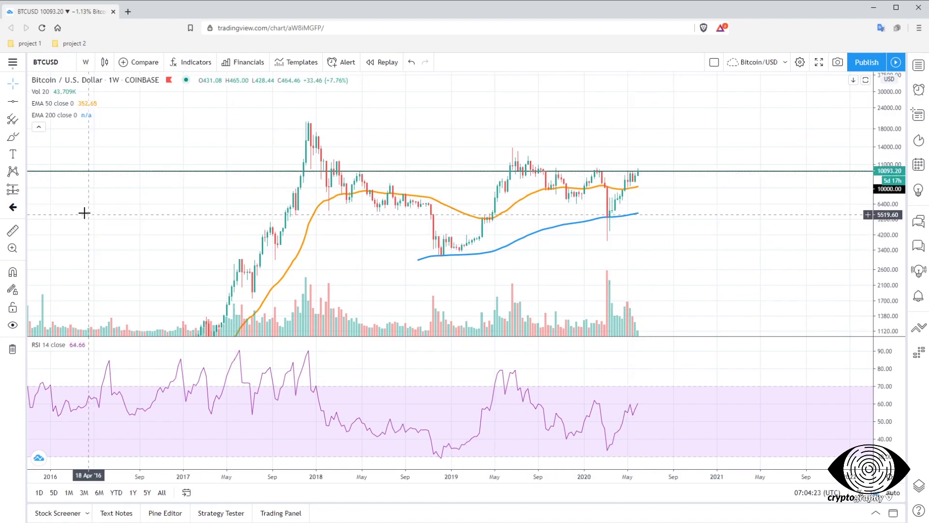
- Draw a descending red trend line, with magnet snapping on, from the December 2017 peak at 19385 along the mid-2019 high to early 2022
left_click(10, 103)
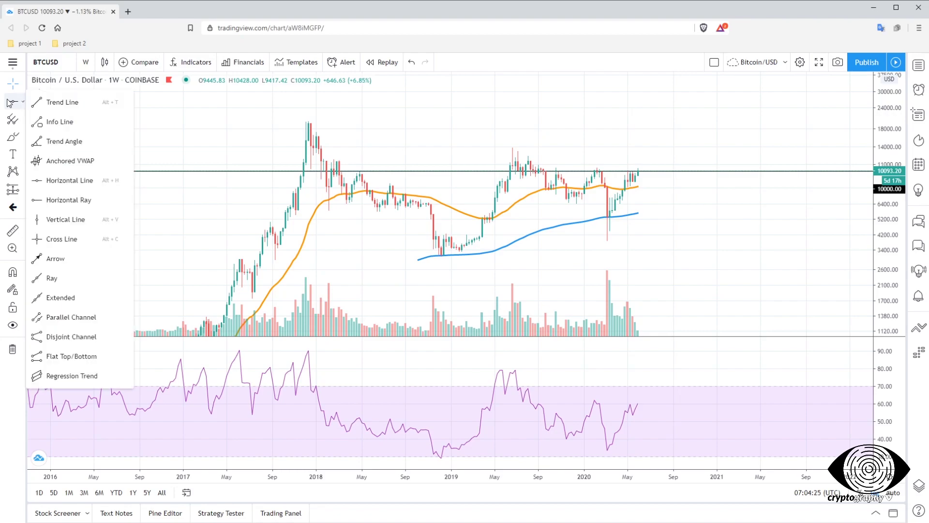
left_click(46, 103)
left_click(14, 274)
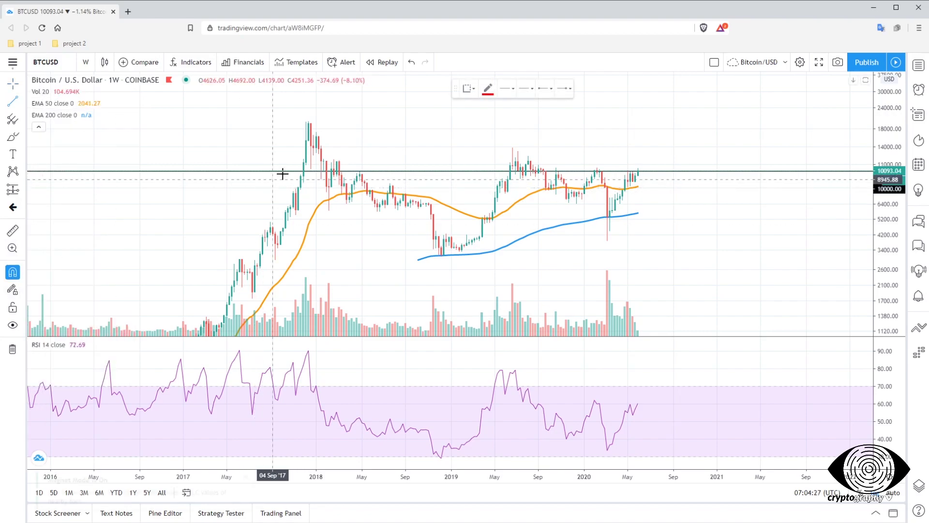
left_click(310, 116)
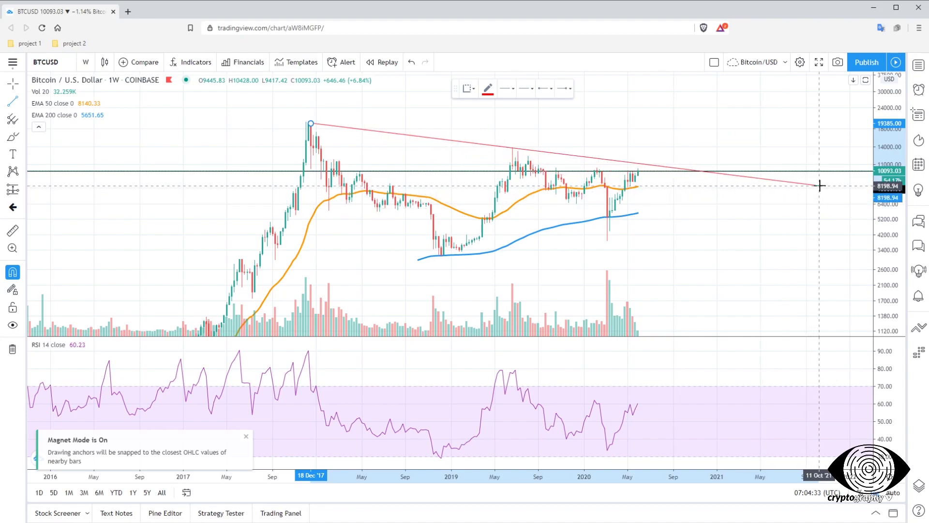
left_click(862, 191)
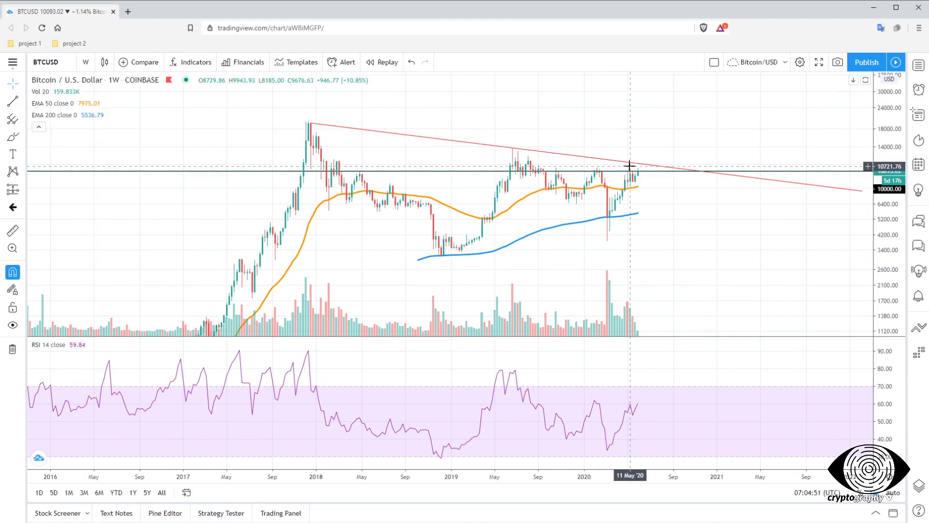
scroll(615, 165, "up", 3)
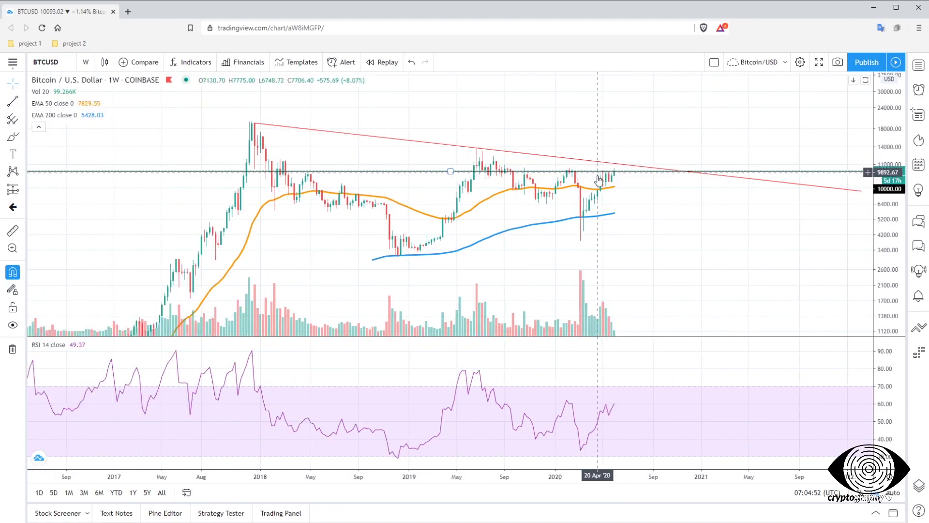
left_click(22, 137)
left_click(56, 158)
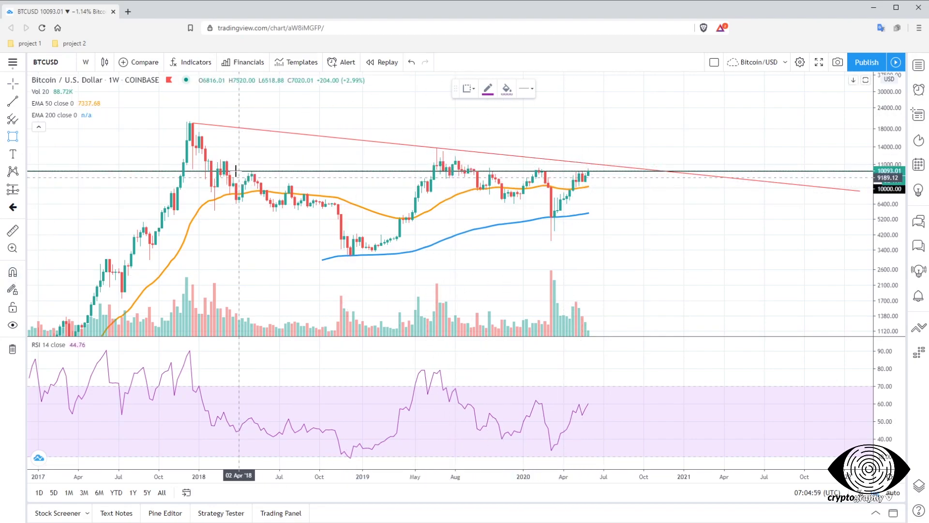
- Add a second black horizontal line above the 10000 line and set its price coordinate to 11000.00
left_click(10, 102)
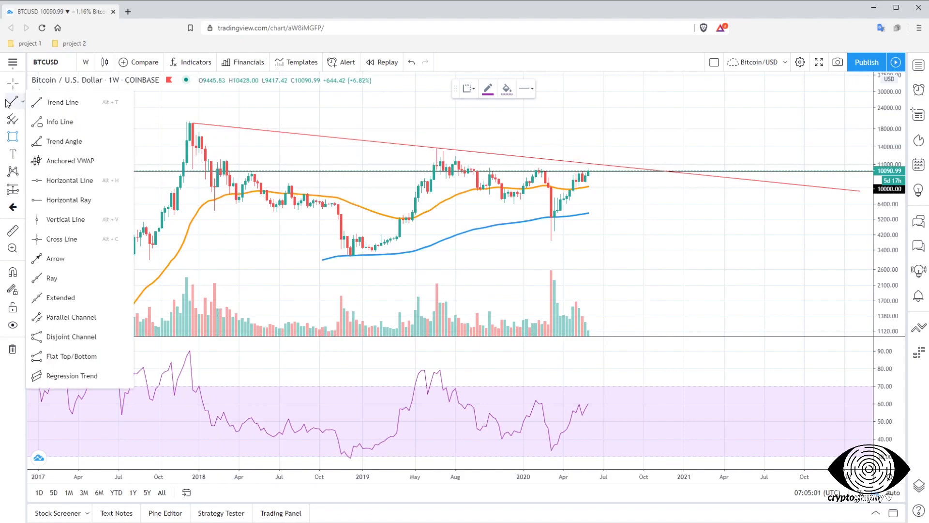
left_click(68, 180)
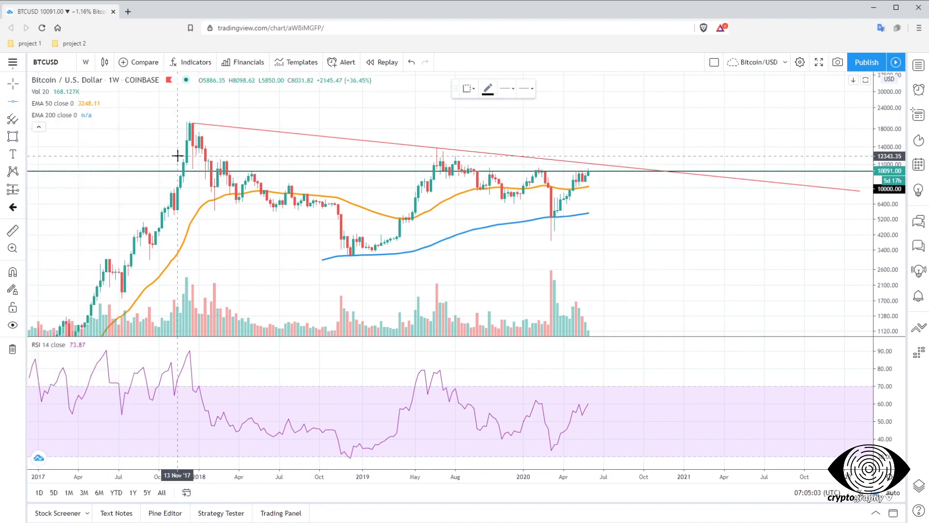
left_click(156, 160)
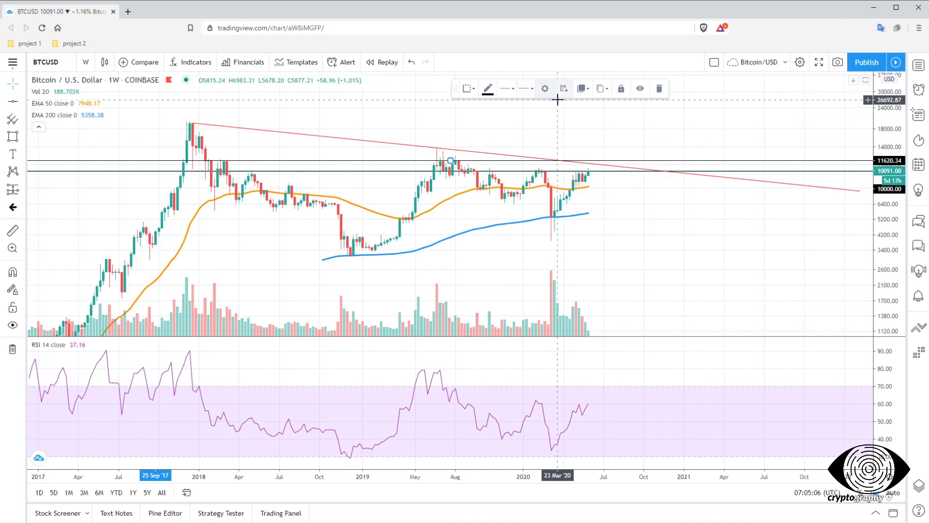
left_click(545, 89)
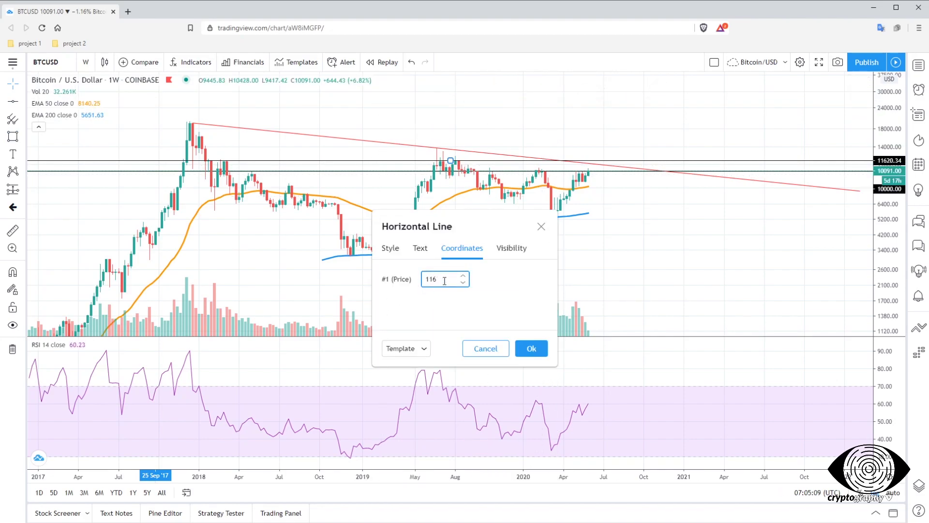
type("11000.00")
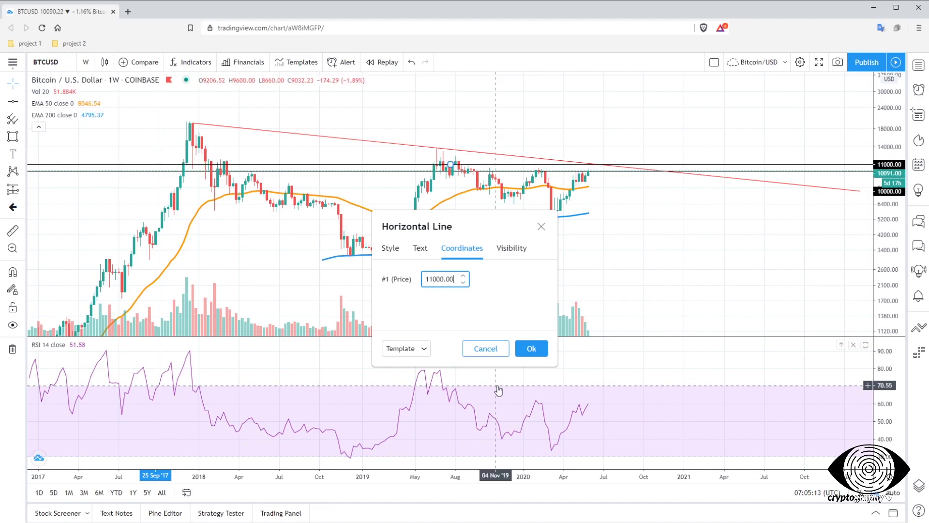
left_click(532, 349)
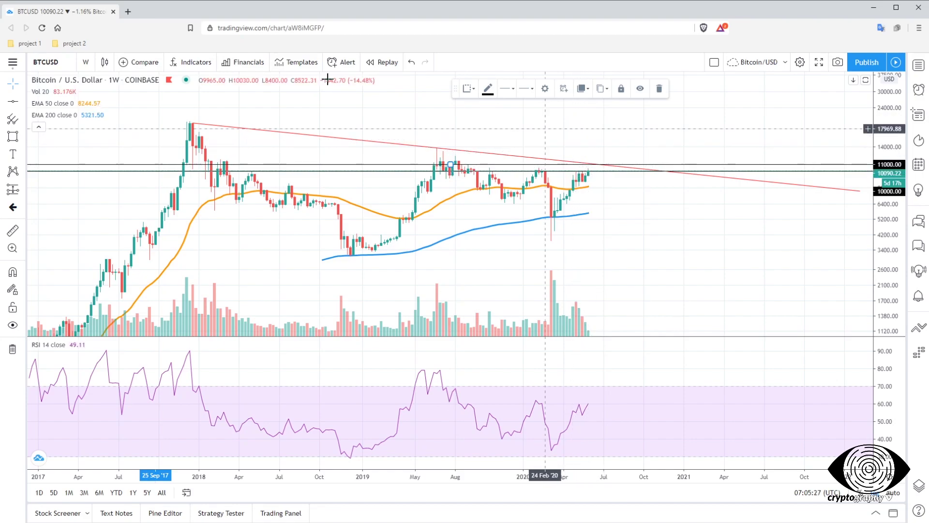
left_click(151, 142)
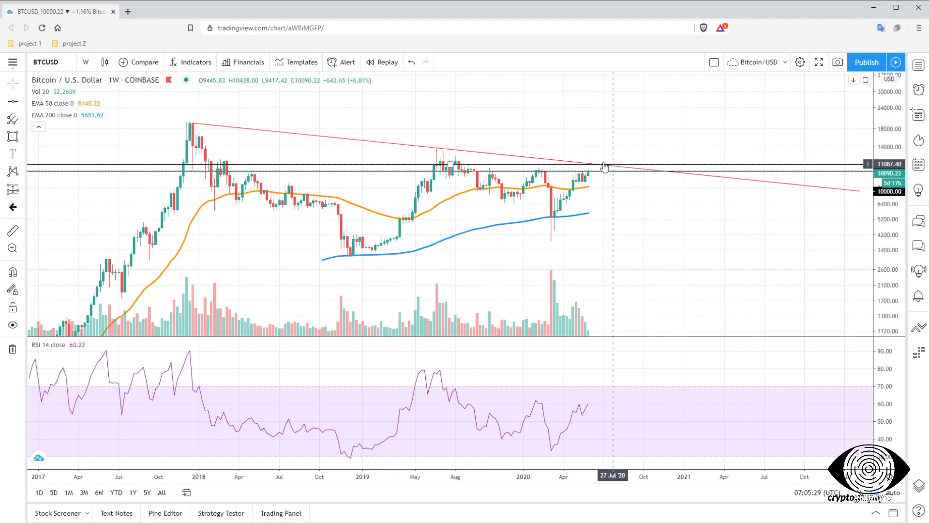
- Draw a rectangle between the 10000 and 11000 lines from October 2019 to December 2020 and make its border and fill red
left_click(582, 162)
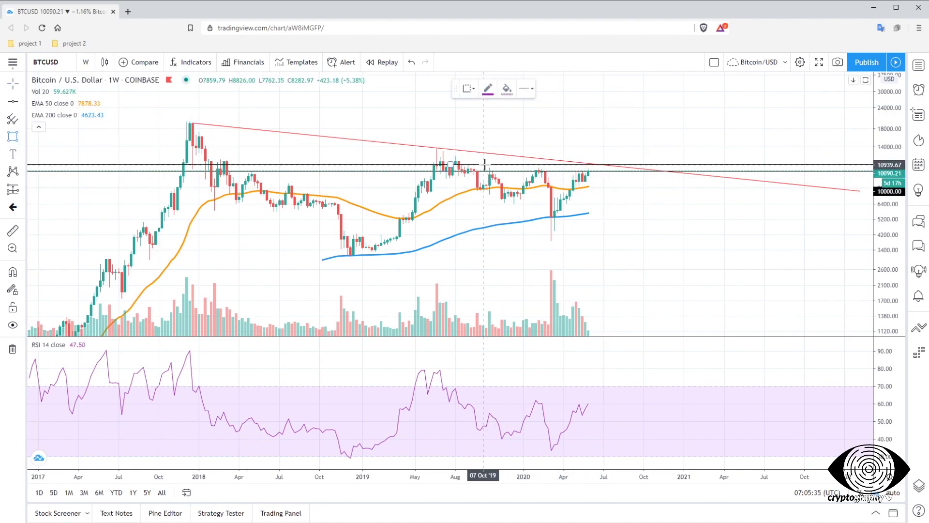
left_click_drag(483, 164, 681, 172)
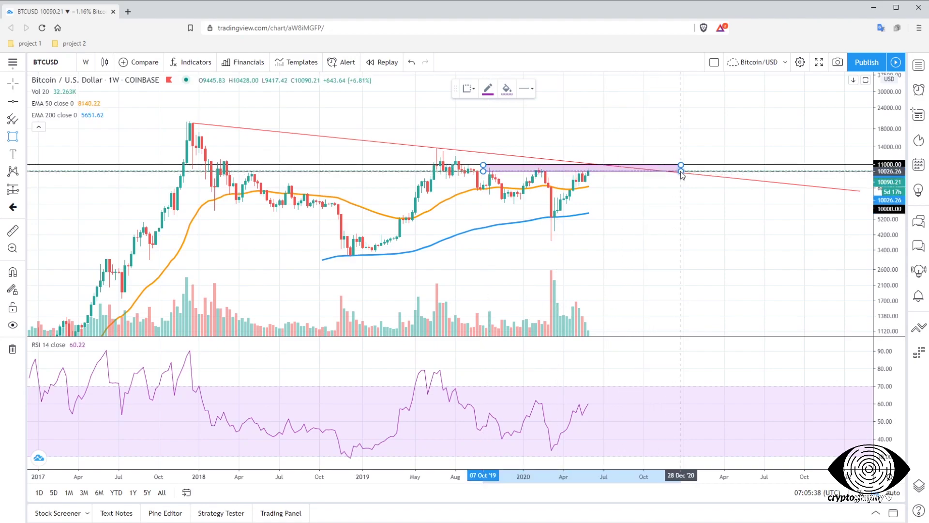
left_click(488, 88)
left_click(495, 116)
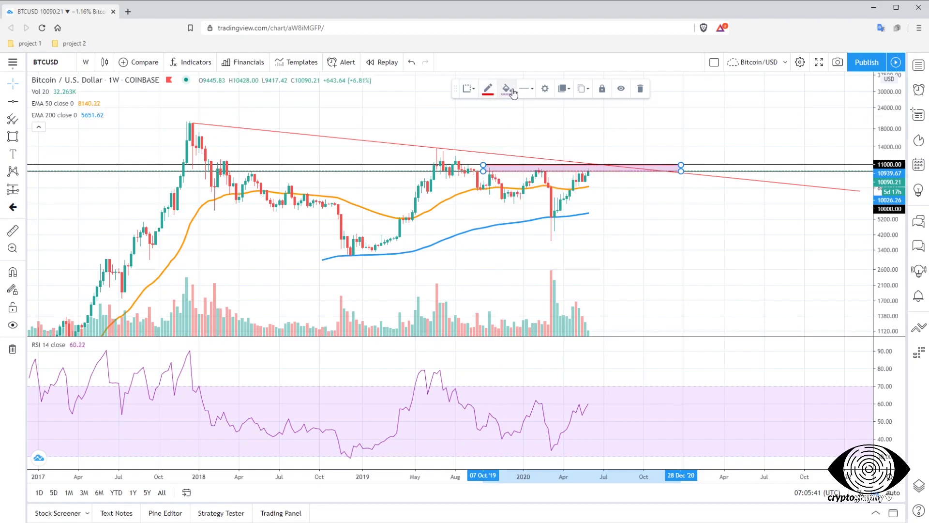
left_click(506, 89)
left_click(513, 116)
left_click(468, 136)
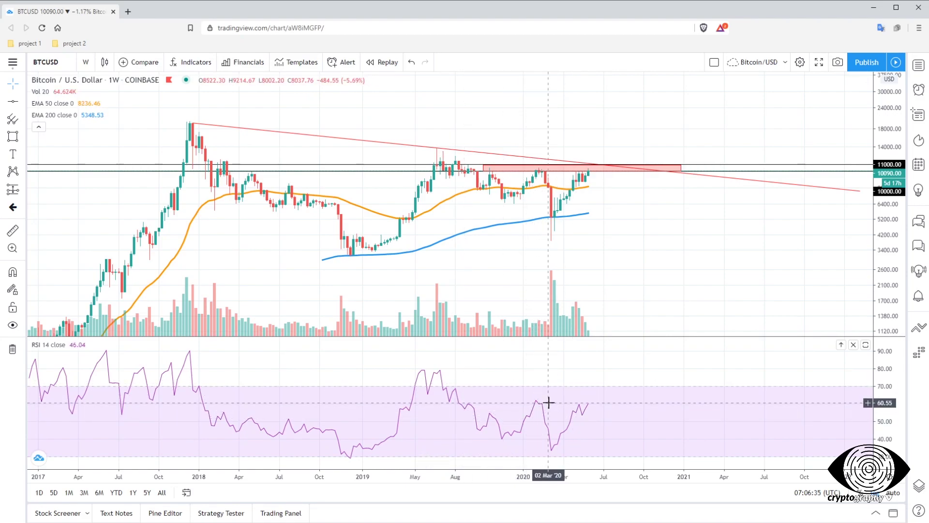
- Draw an ascending green trend line with magnet snapping on, from the July 2017 low at about 1758 to late August 2021 at about 9263
left_click(9, 135)
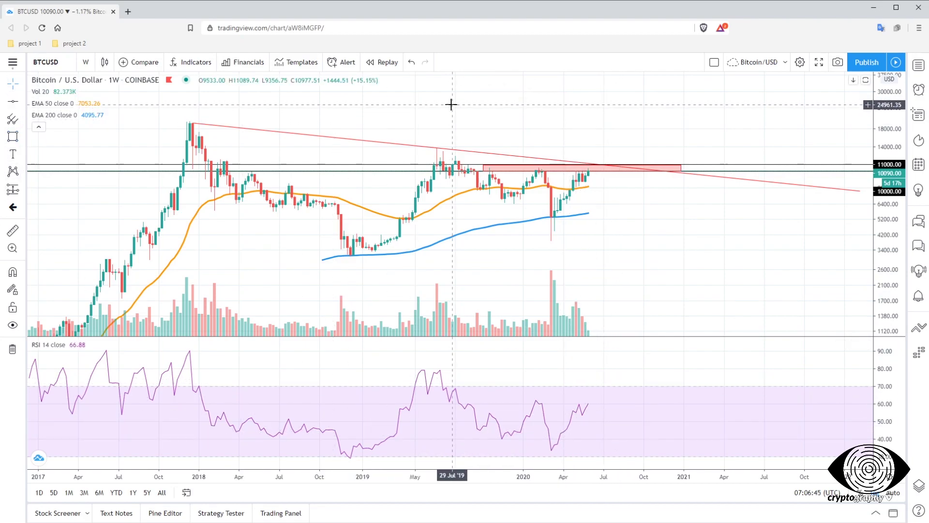
scroll(451, 105, "down", 1)
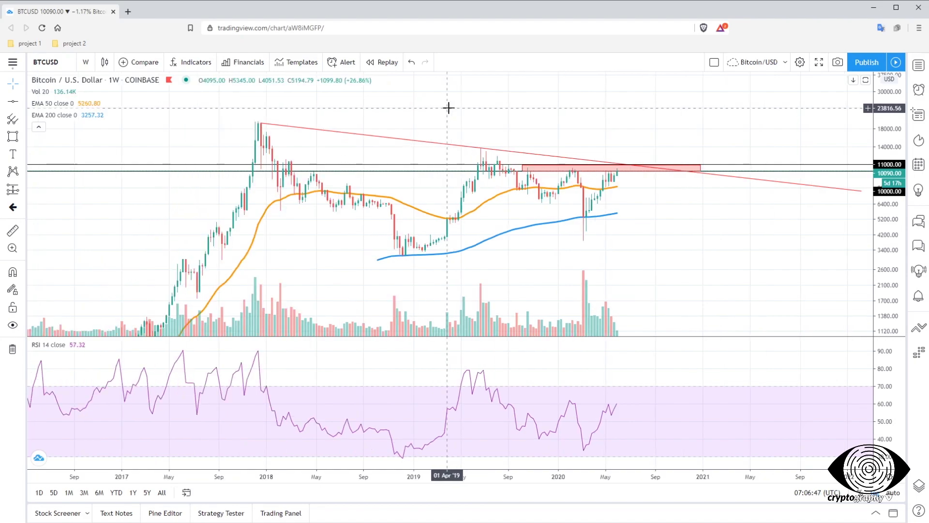
scroll(449, 107, "up", 1)
mouse_move(887, 124)
left_mouse_down()
mouse_move(884, 182)
mouse_move(885, 141)
left_mouse_up()
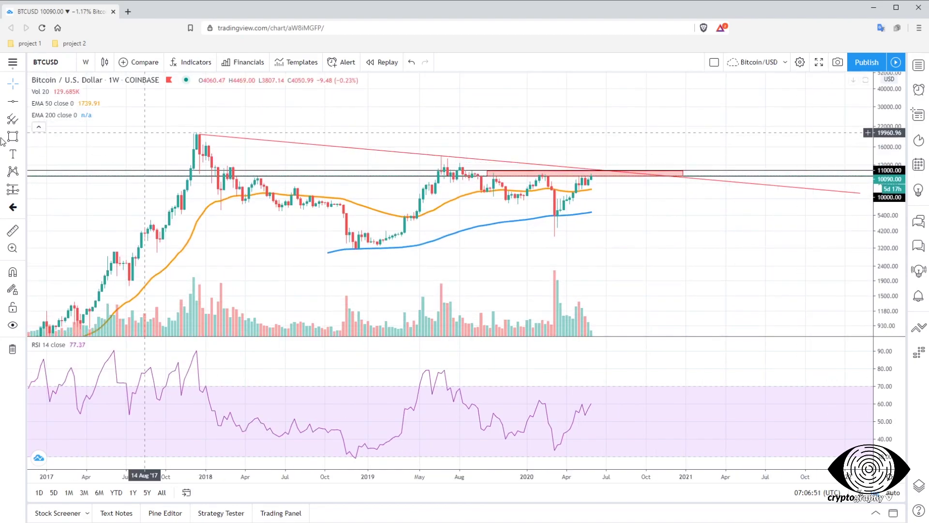
left_click(22, 100)
left_click(53, 100)
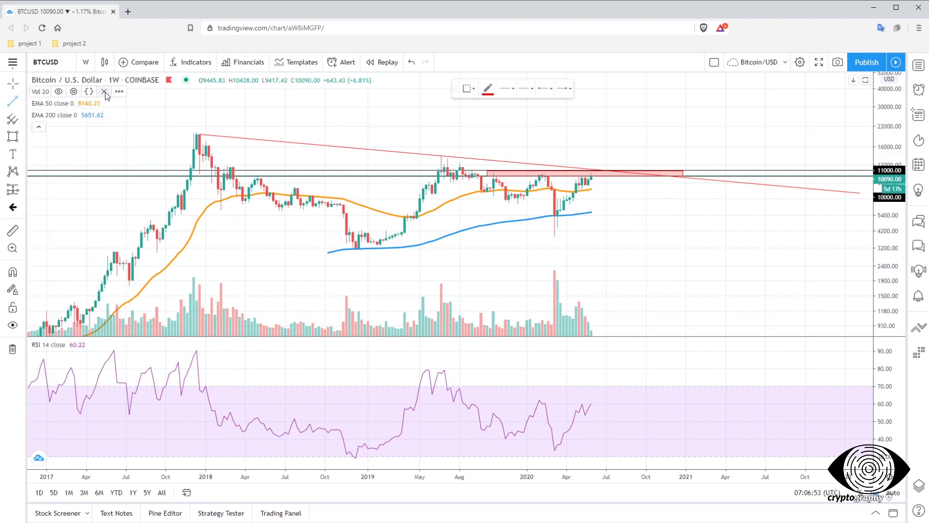
left_click(487, 90)
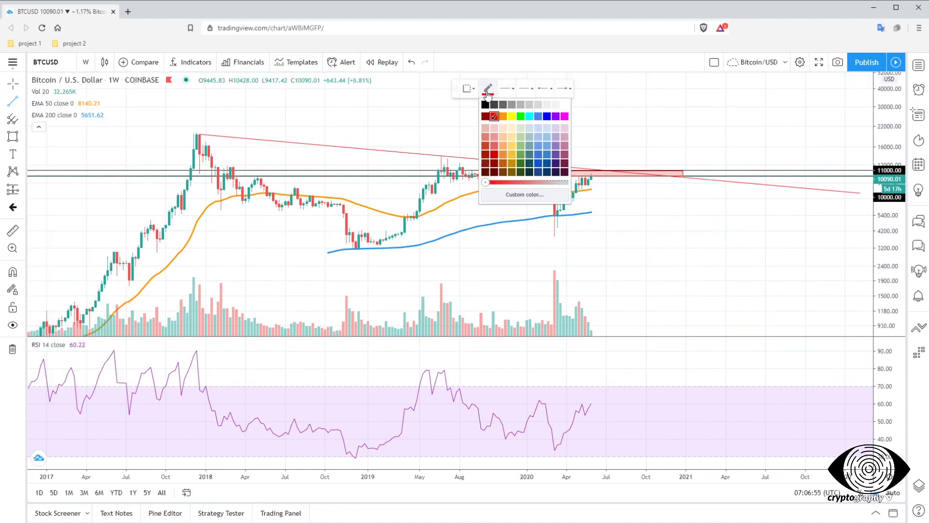
left_click(521, 119)
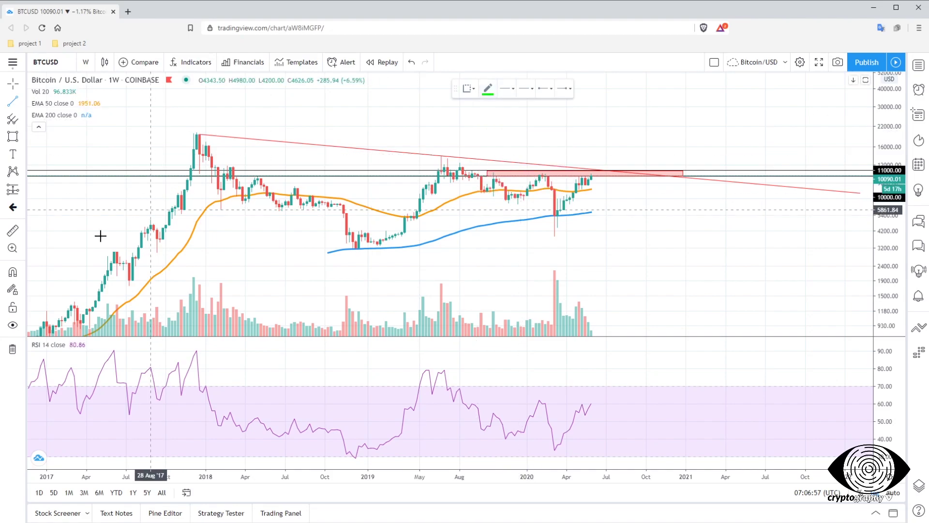
left_click(130, 289)
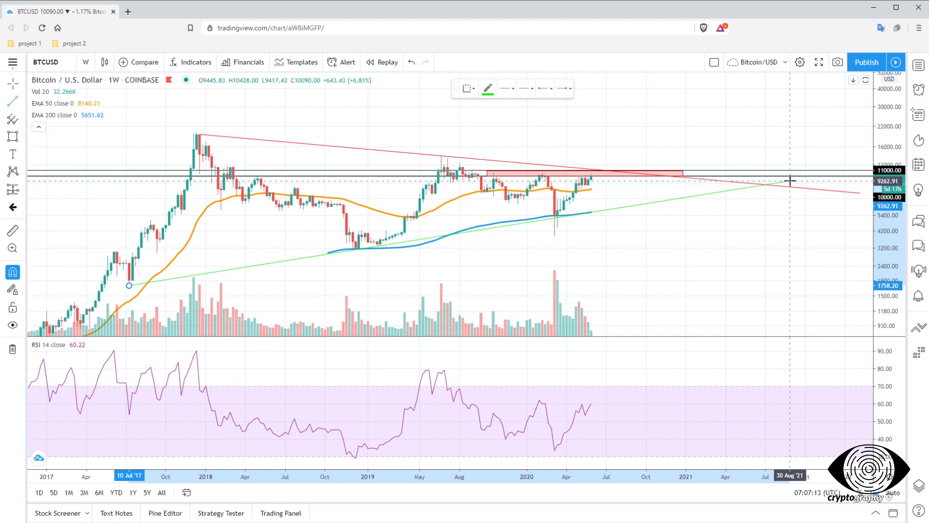
left_click(790, 181)
- Thicken the ascending trend line and change its color to a more muted green
left_click(524, 91)
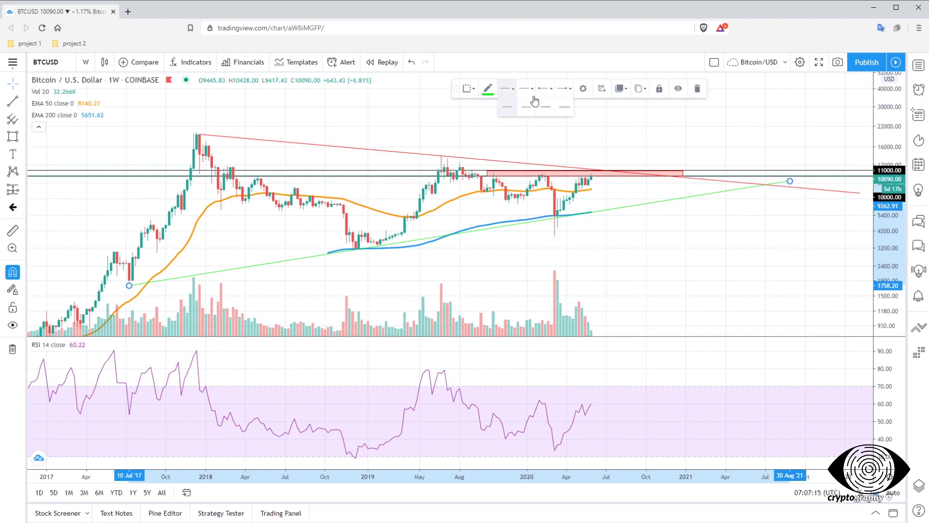
left_click(551, 105)
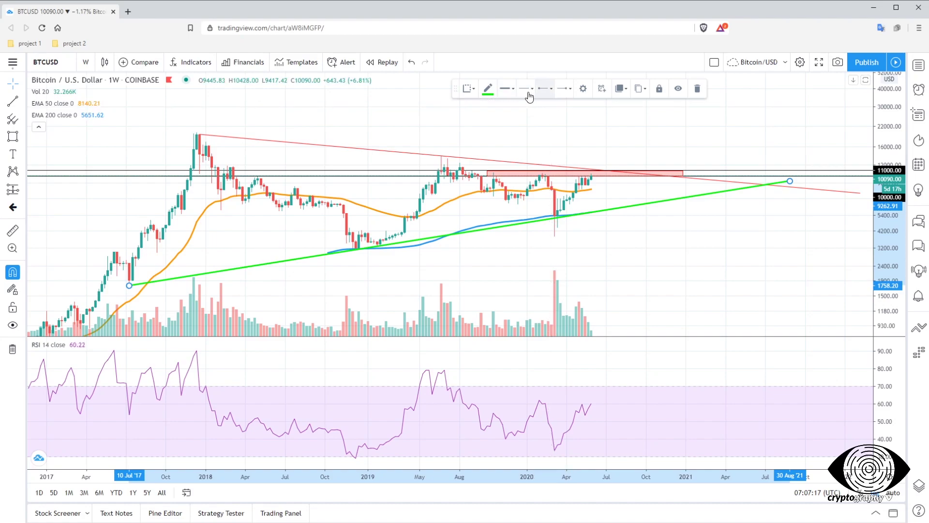
left_click(488, 89)
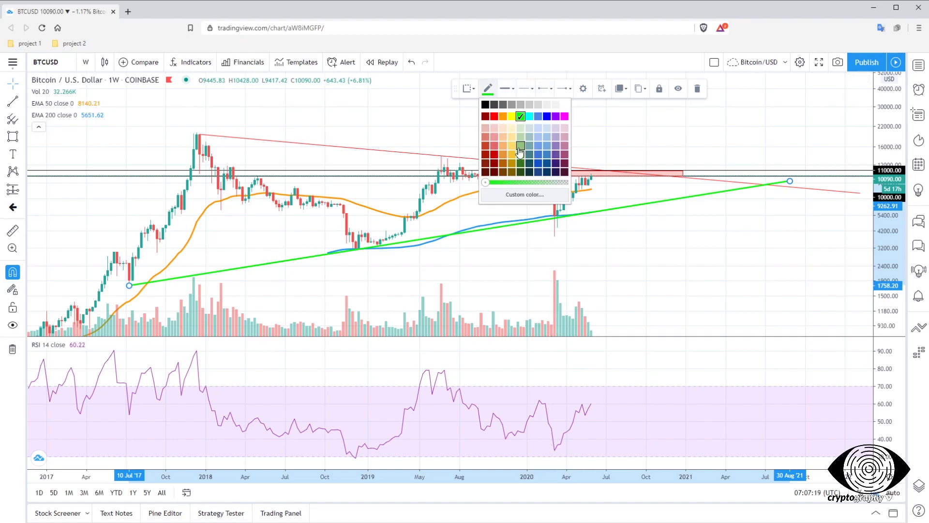
left_click(520, 153)
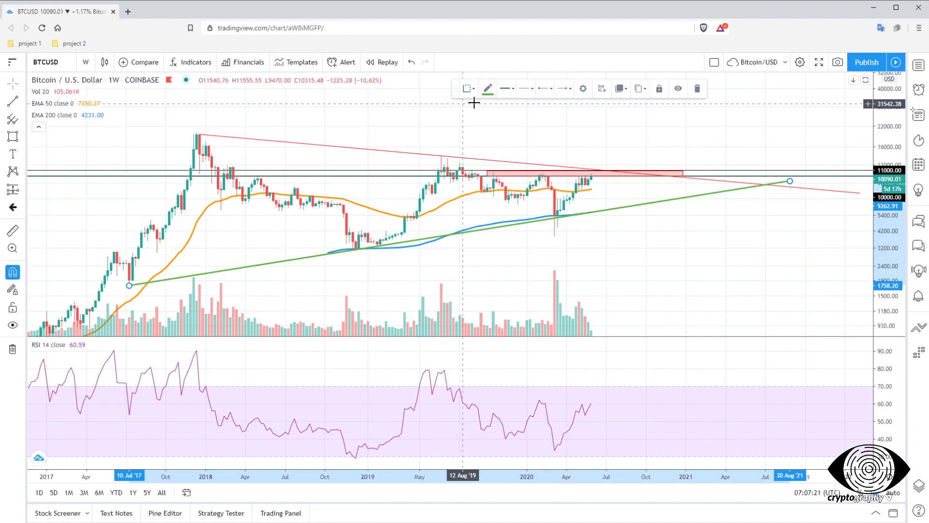
- Thicken the descending red trend line from the 2017 peak and deselect it
left_click(504, 161)
left_click(508, 95)
left_click(542, 112)
left_click(536, 124)
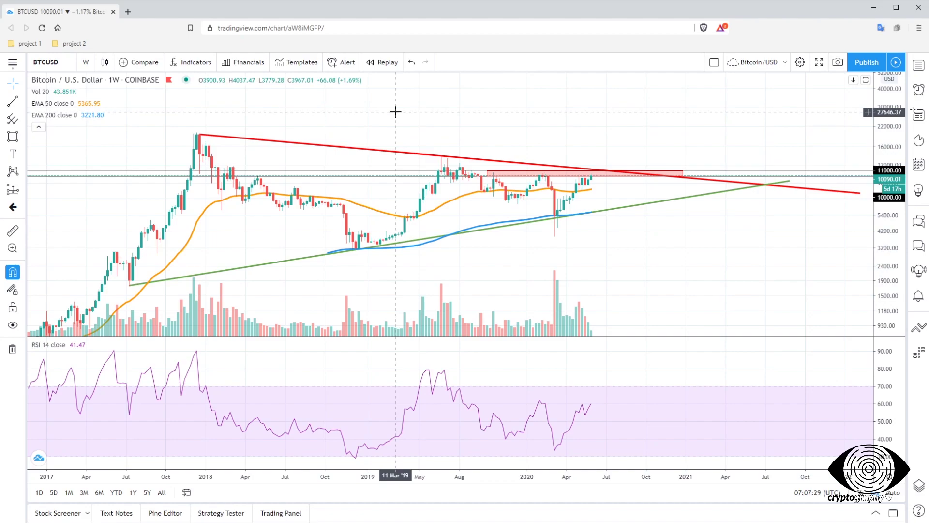
- Brush a thicker blue freehand curve along the price swings from late 2016, rising past the red trend line to late 2020
left_click_drag(381, 107, 377, 103)
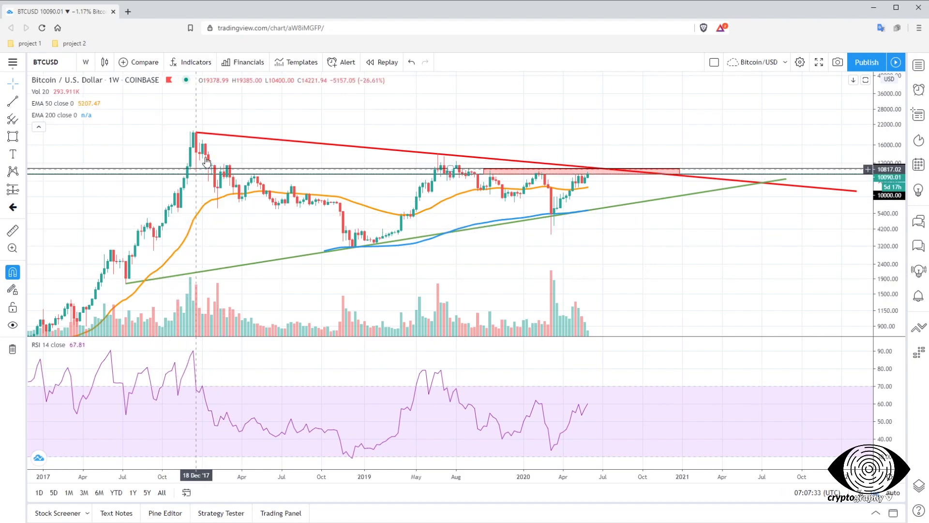
mouse_move(45, 110)
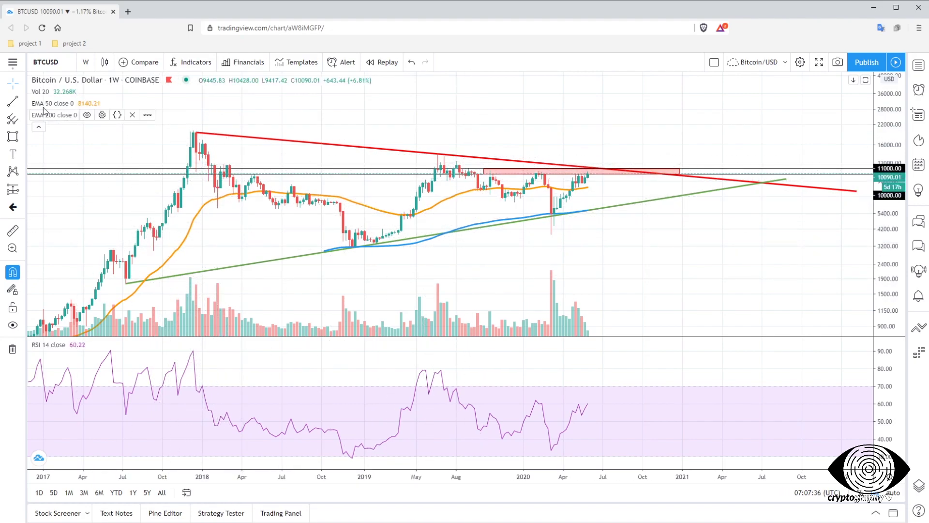
left_click(13, 100)
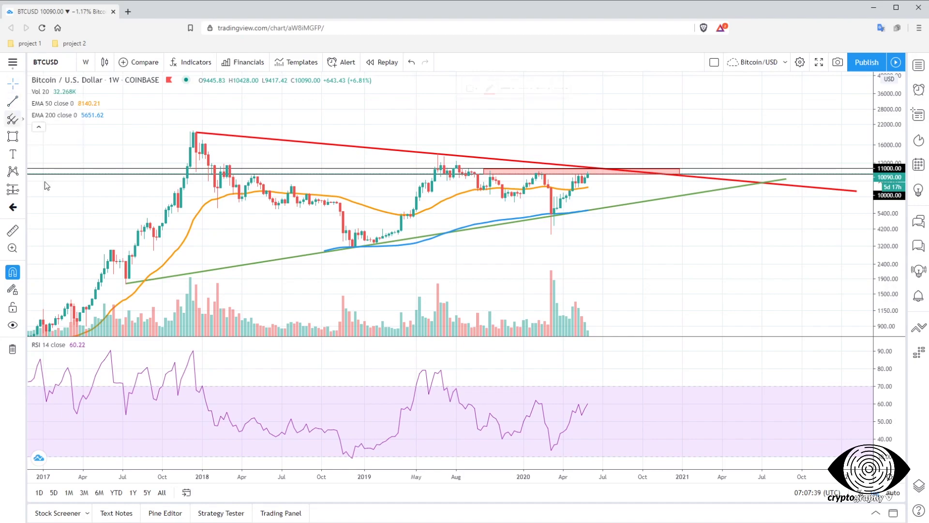
scroll(77, 228, "down", 5)
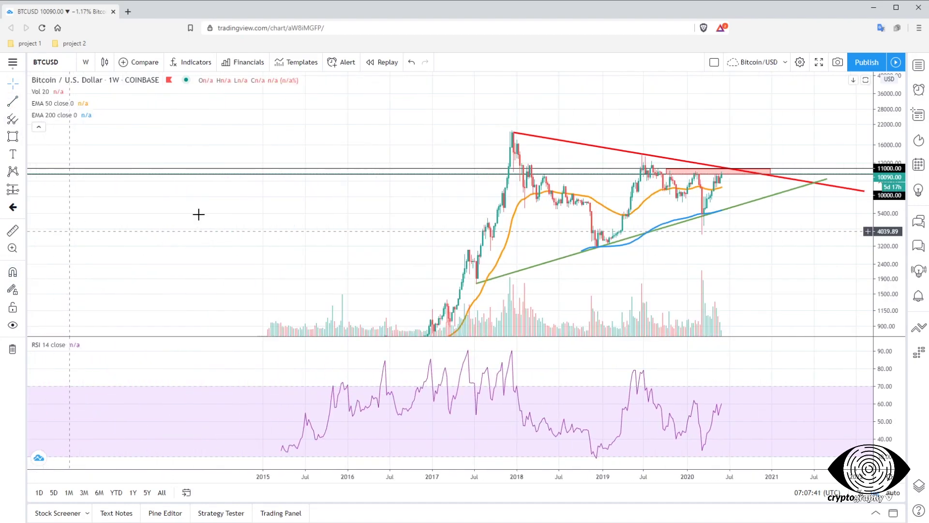
left_click_drag(898, 136, 898, 160)
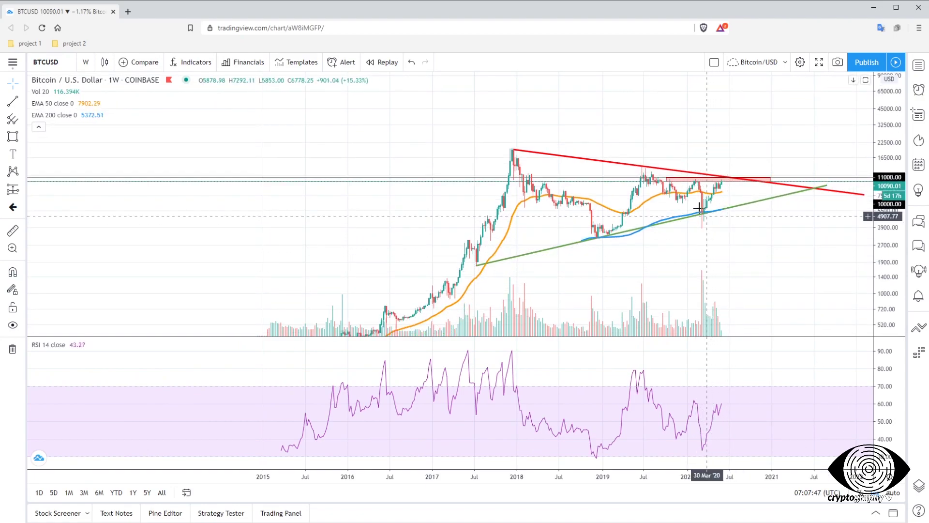
left_click_drag(726, 242, 627, 223)
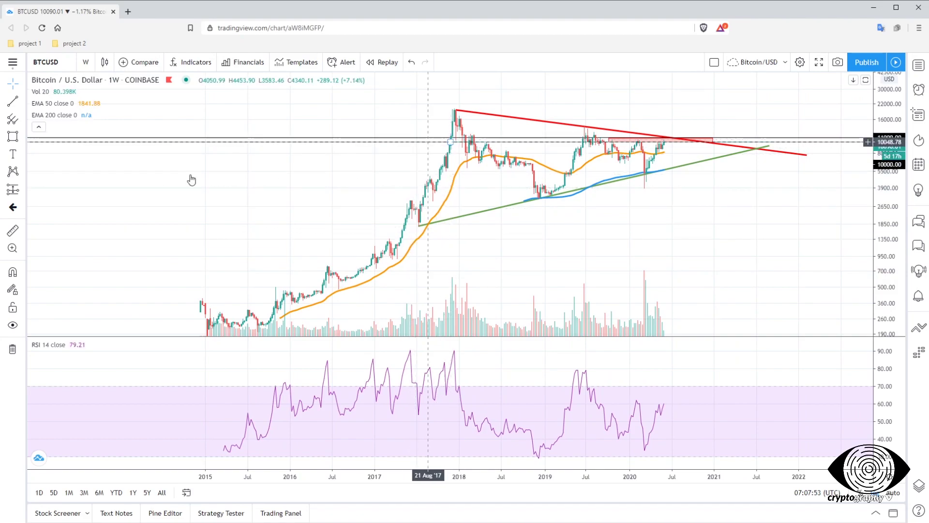
left_click(10, 144)
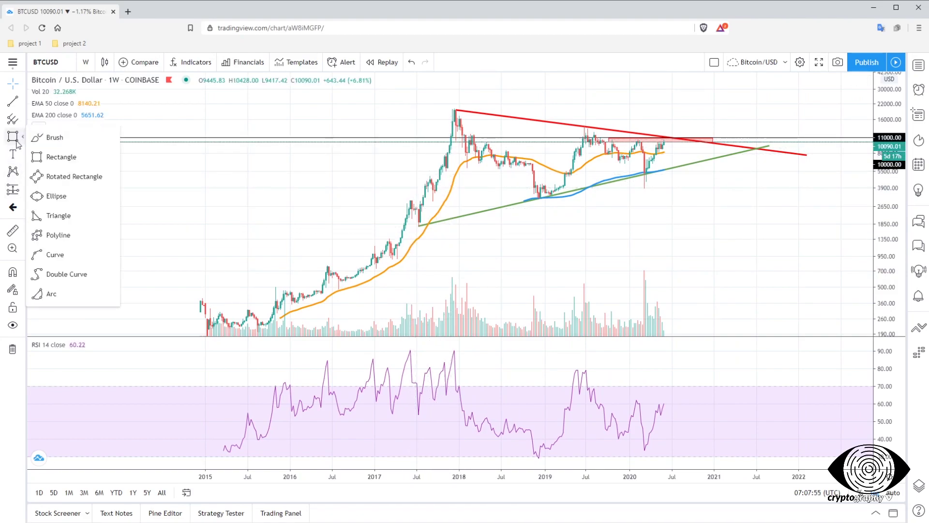
left_click(43, 138)
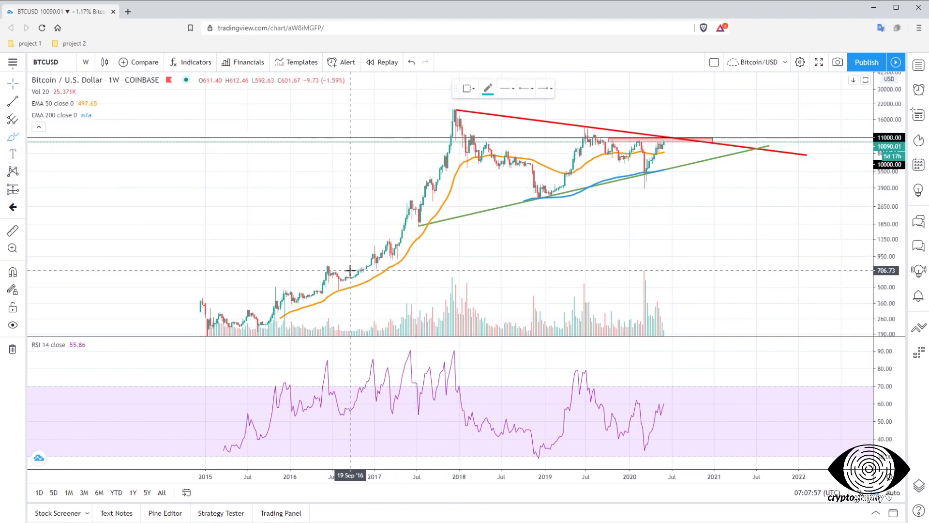
mouse_move(364, 265)
left_mouse_down()
mouse_move(414, 221)
mouse_move(452, 124)
mouse_move(542, 192)
mouse_move(600, 138)
mouse_move(645, 177)
mouse_move(694, 105)
left_mouse_up()
left_click(503, 89)
left_click(526, 112)
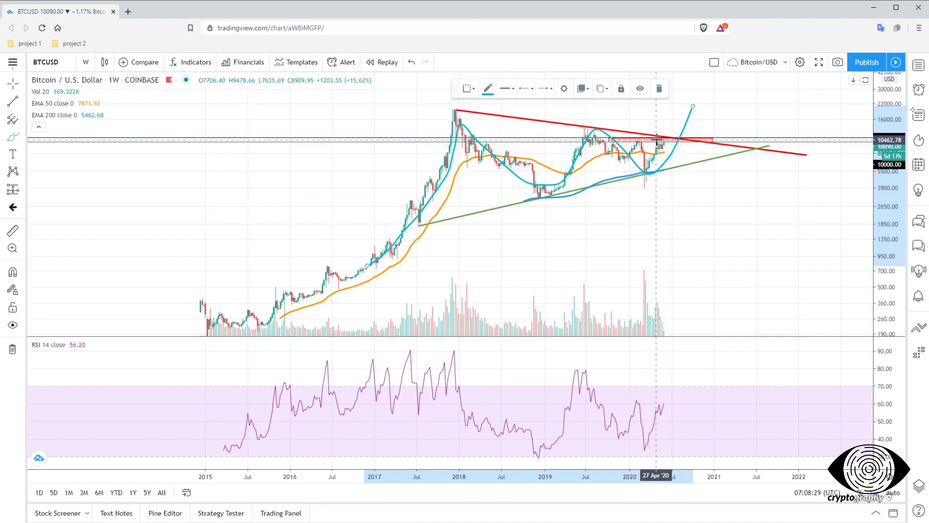
- Try a short arrowhead stroke at the blue curve's upper end, and delete both the stroke and the freehand curve
mouse_move(707, 114)
left_mouse_down()
mouse_move(703, 100)
mouse_move(680, 103)
left_mouse_up()
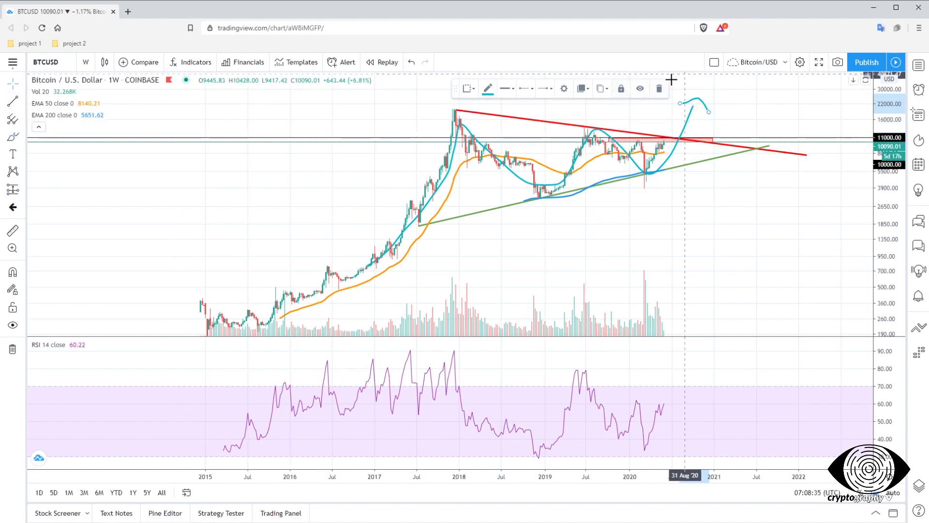
left_click(662, 91)
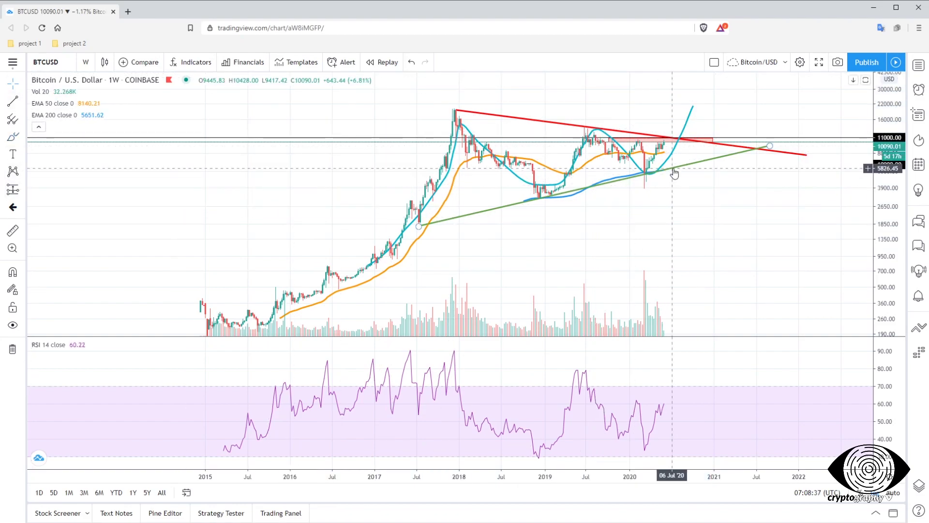
left_click(670, 152)
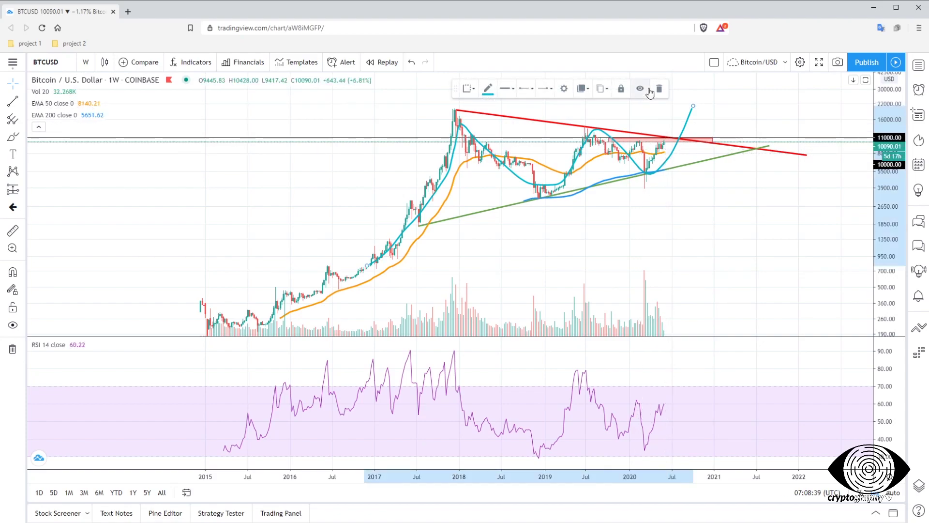
left_click(667, 89)
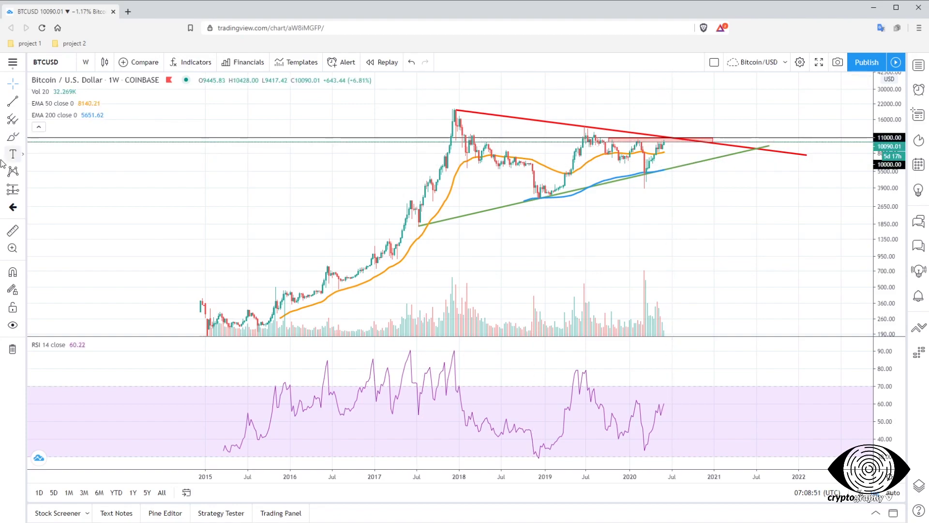
- Measure the price range at early August 2020 from just above the 10000 line down to the green trend line, and remove the measurement
left_click(7, 190)
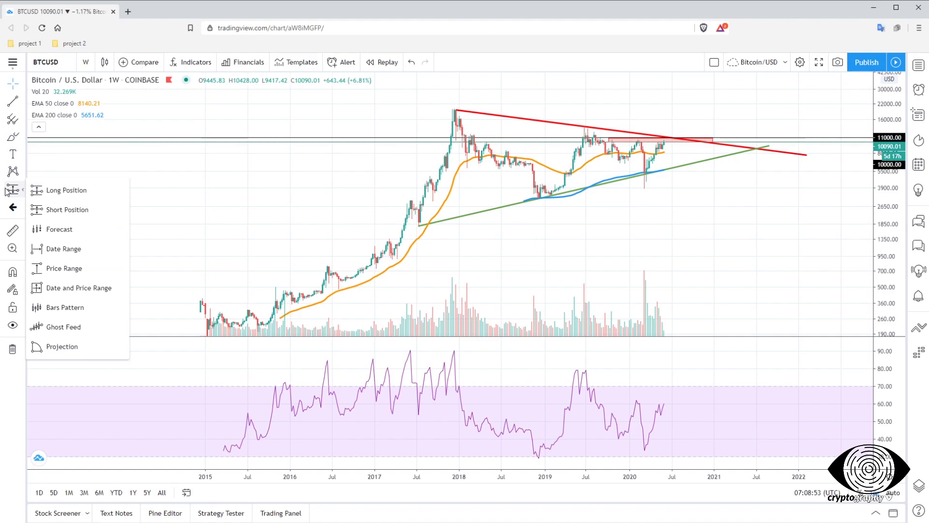
left_click(58, 266)
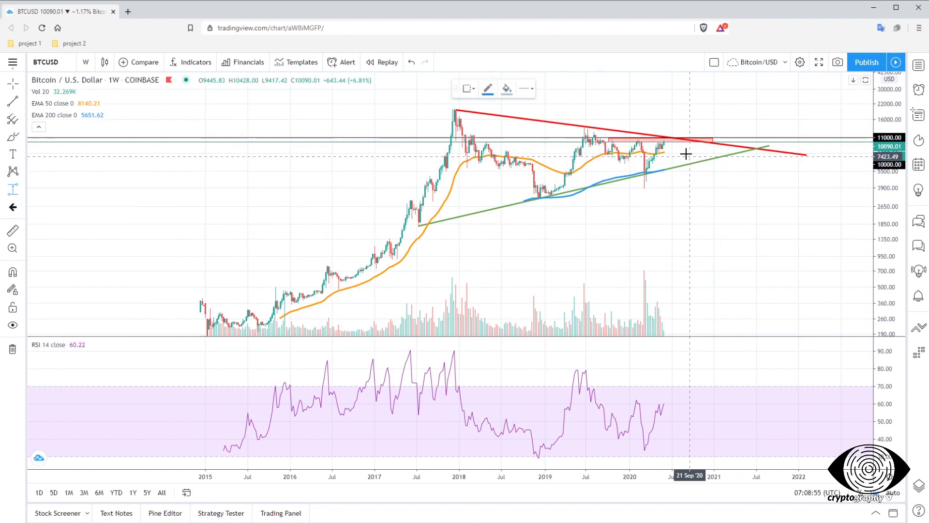
left_click(679, 141)
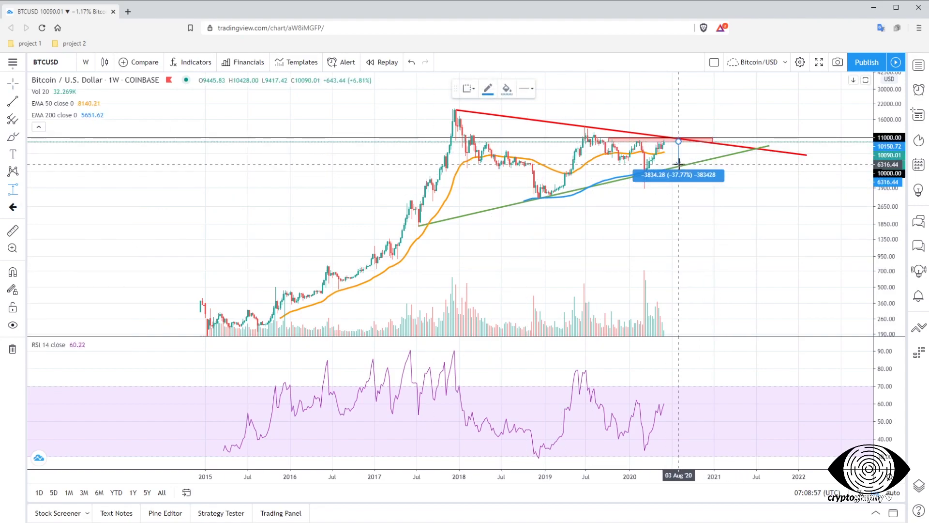
left_click(679, 169)
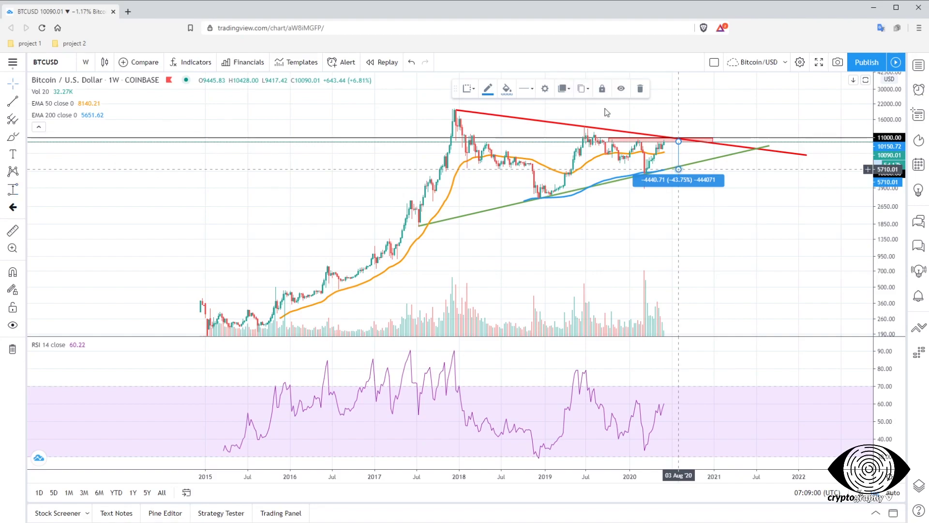
left_click(622, 122)
scroll(525, 216, "up", 2)
scroll(605, 242, "up", 2)
left_click_drag(881, 264, 881, 223)
left_click_drag(642, 201, 673, 266)
scroll(625, 253, "up", 4)
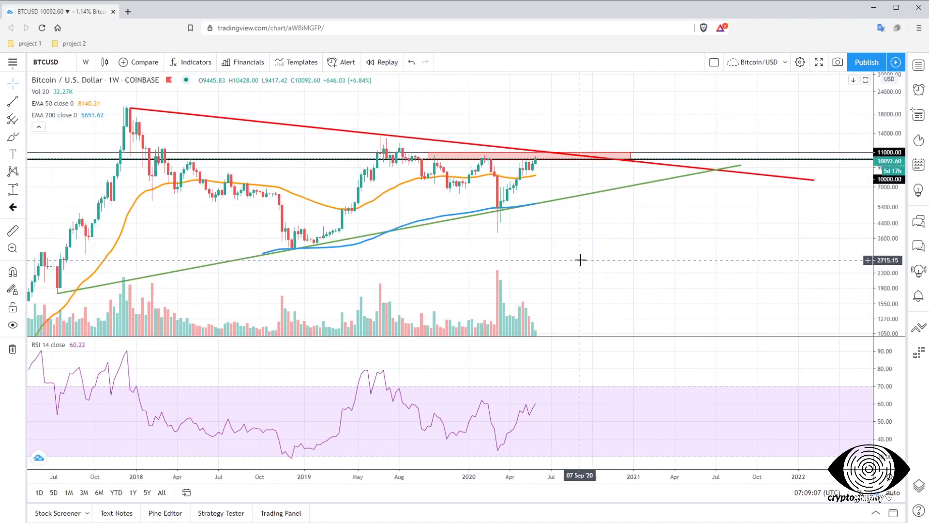
left_click_drag(581, 260, 593, 254)
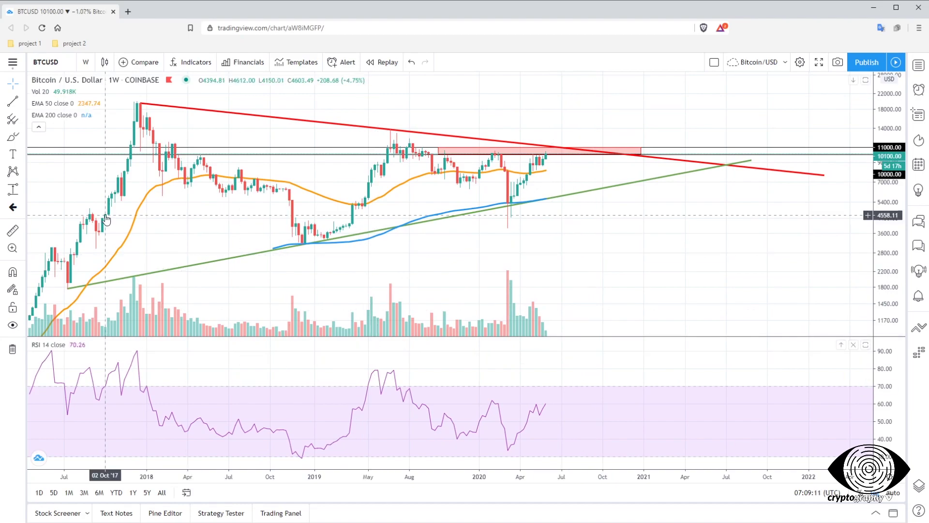
- Switch the chart to the 1 day interval and bring the price history since 2017 into view
left_click(87, 64)
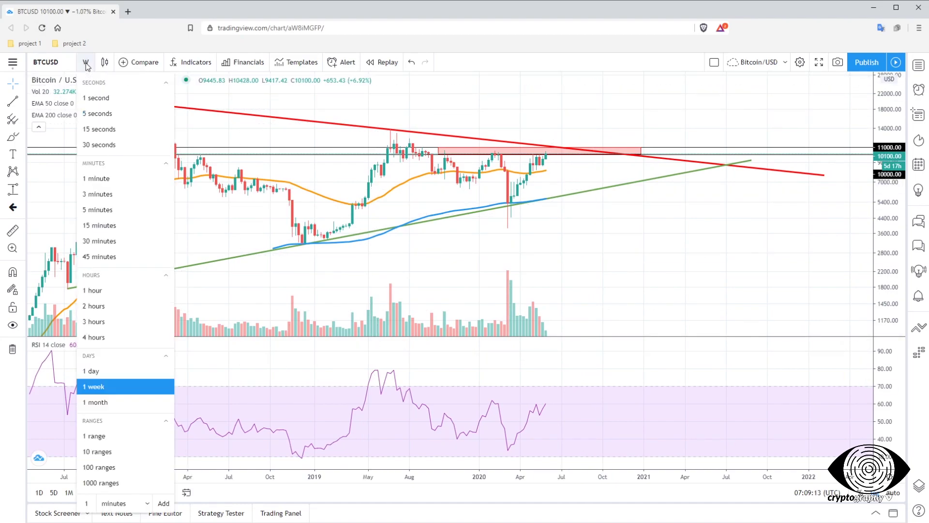
left_click(121, 375)
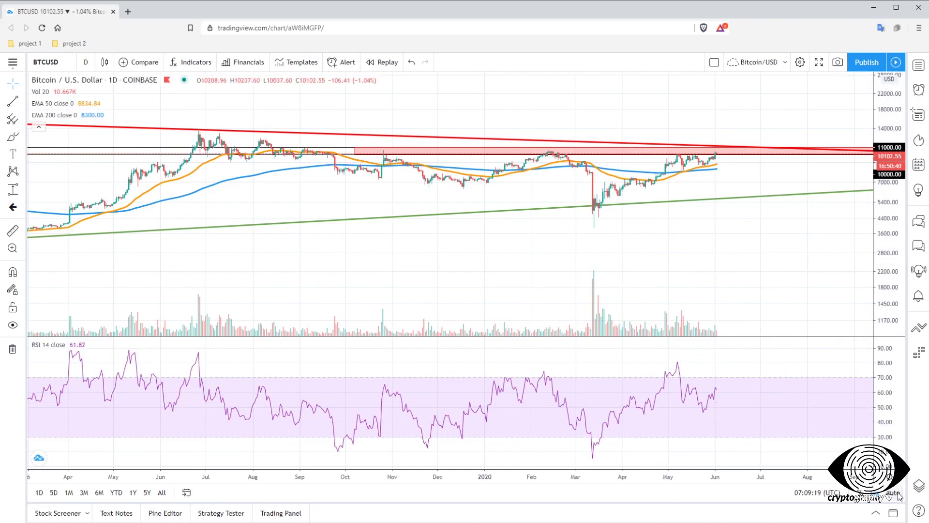
scroll(715, 294, "down", 2)
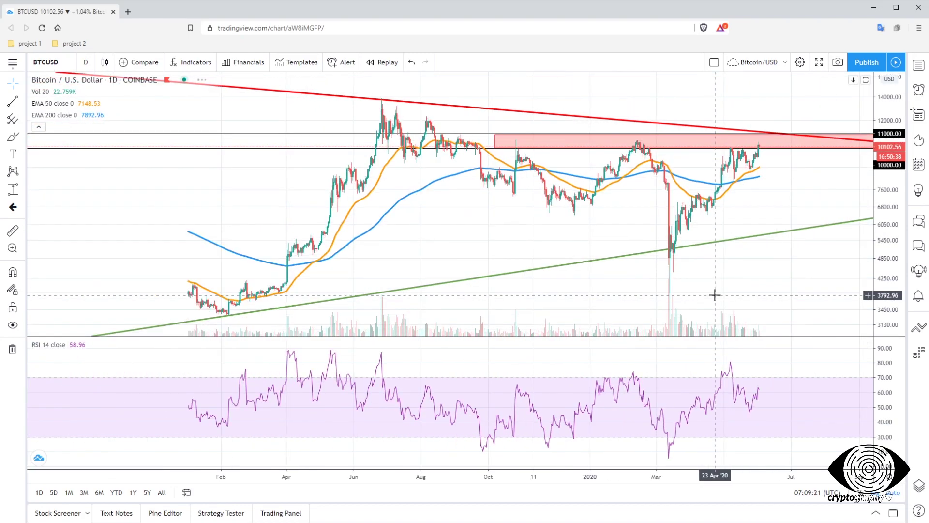
scroll(711, 296, "down", 3)
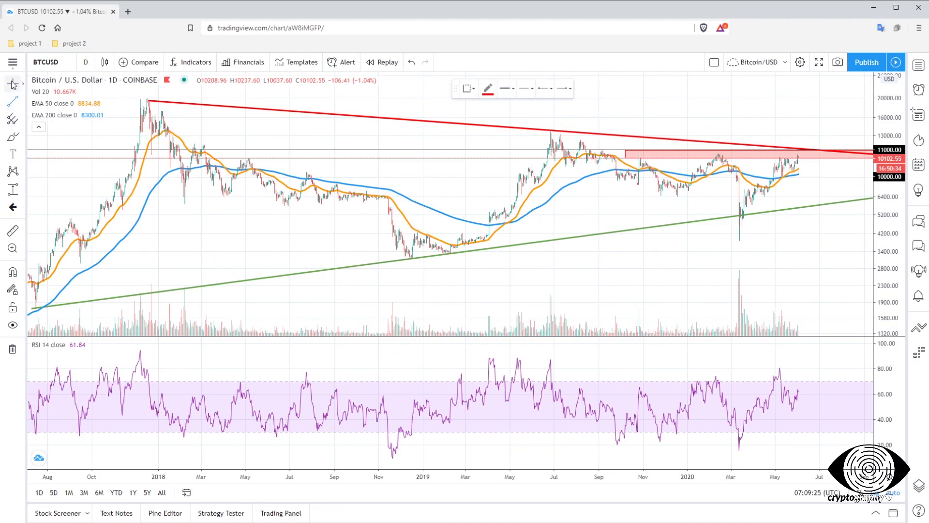
- Examine the daily price and both EMAs against the red and green trend lines, the resistance zone and the March 2020 low
left_click_drag(486, 95, 452, 95)
left_click_drag(531, 95, 494, 103)
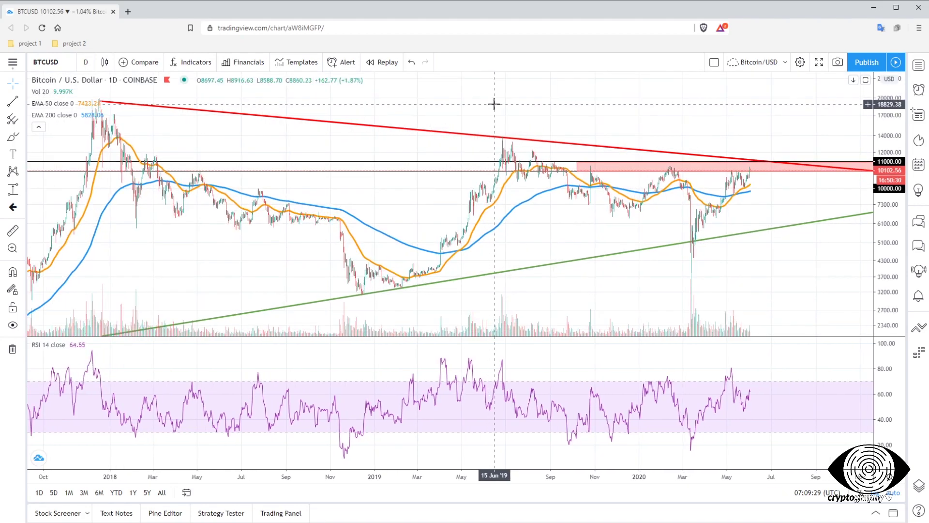
scroll(494, 104, "up", 5)
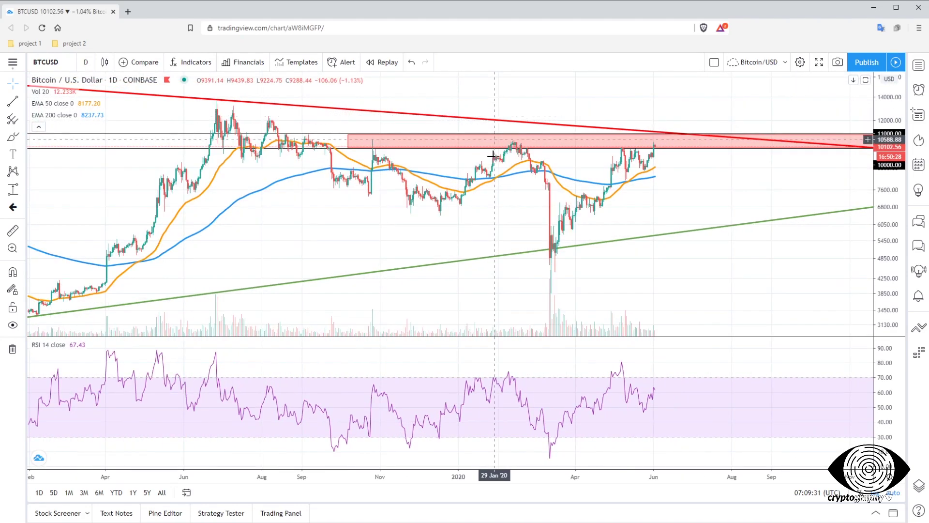
scroll(473, 248, "up", 2)
scroll(473, 247, "down", 1)
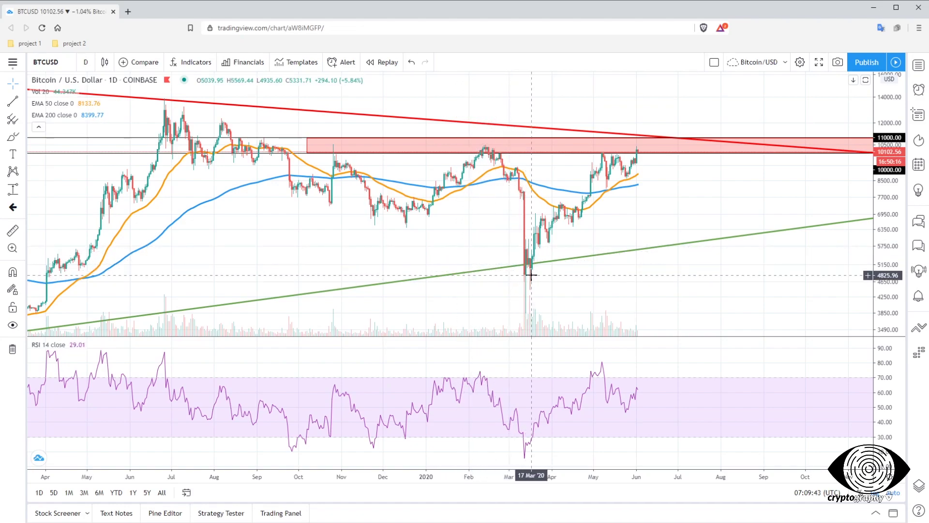
scroll(514, 266, "down", 3)
scroll(514, 265, "down", 3)
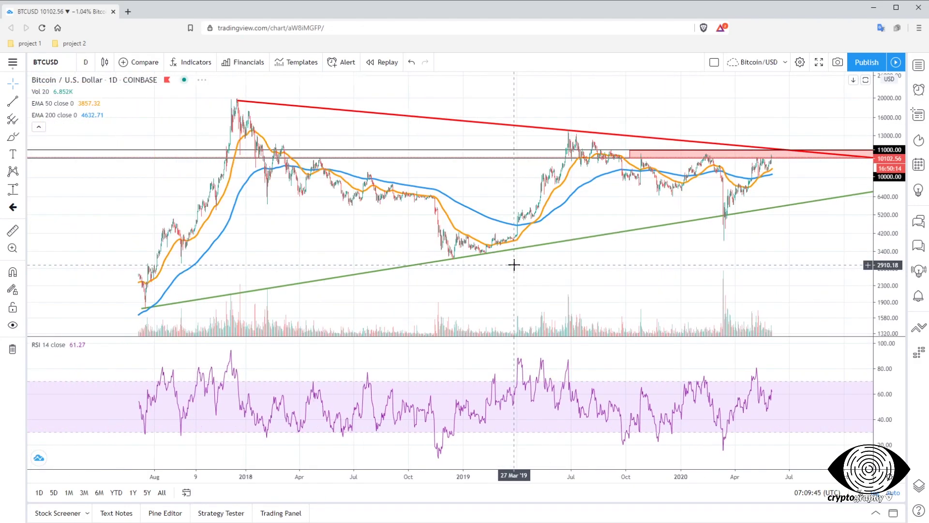
scroll(310, 220, "up", 2)
scroll(329, 227, "up", 2)
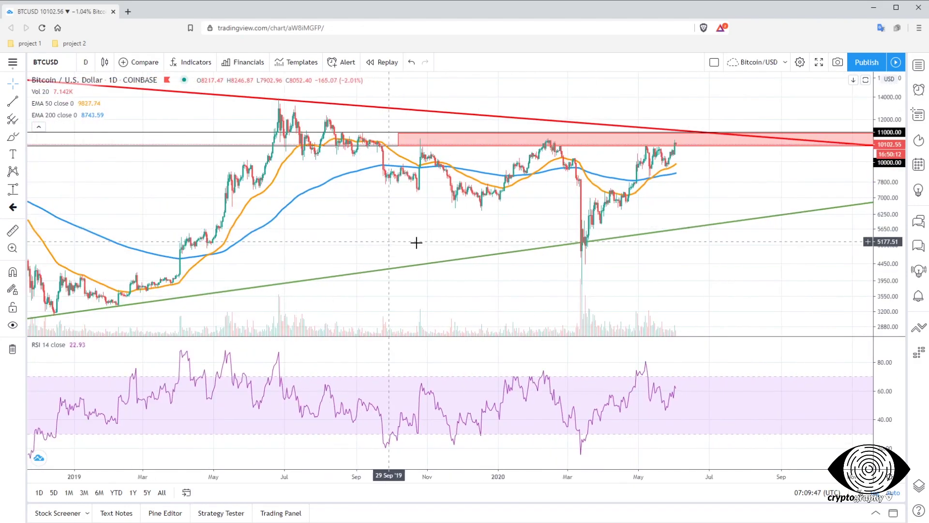
scroll(476, 245, "down", 4)
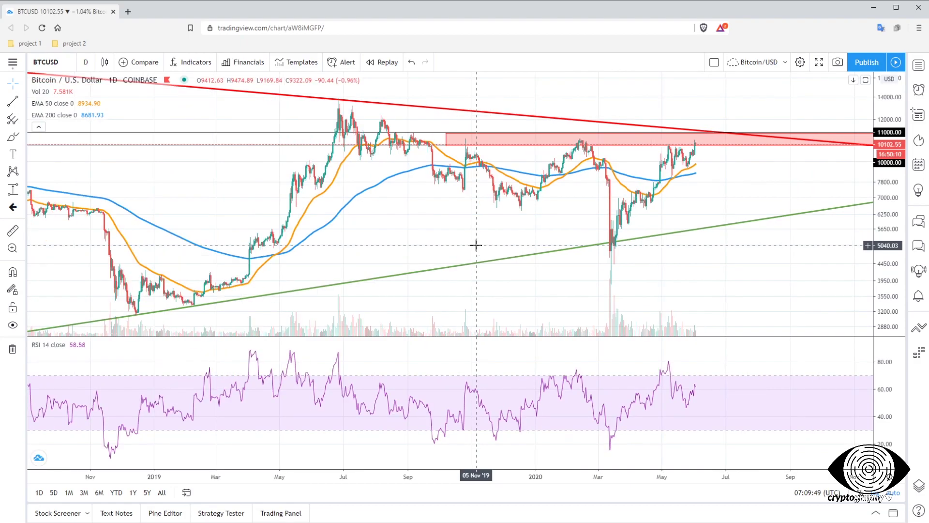
scroll(476, 245, "down", 3)
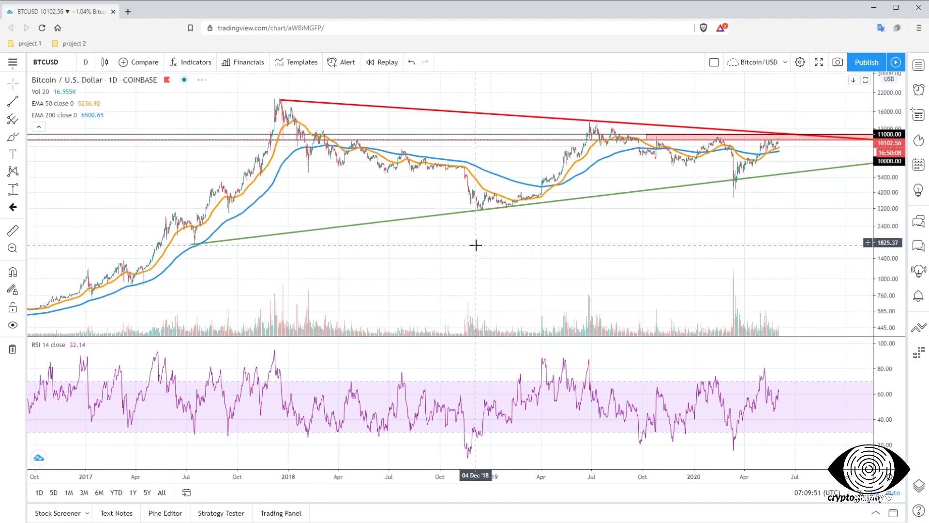
scroll(476, 246, "up", 2)
scroll(476, 246, "up", 3)
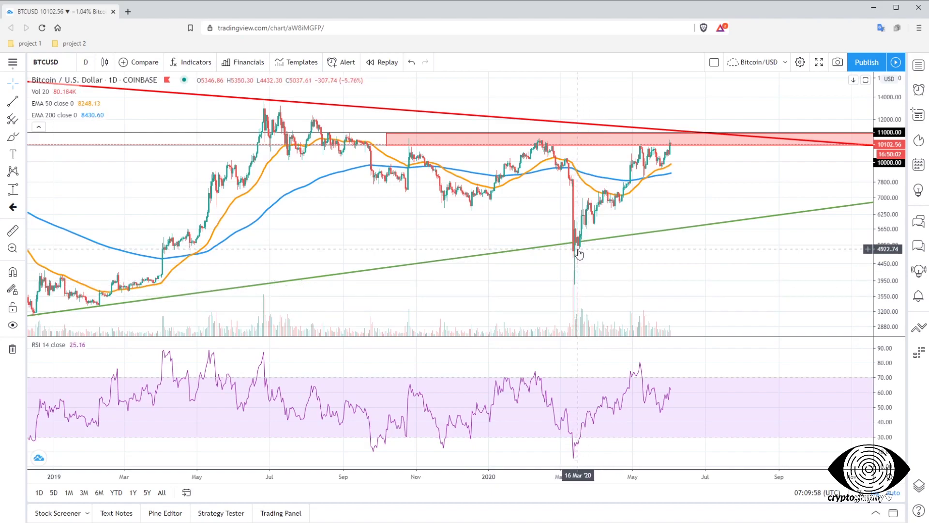
scroll(445, 286, "down", 4)
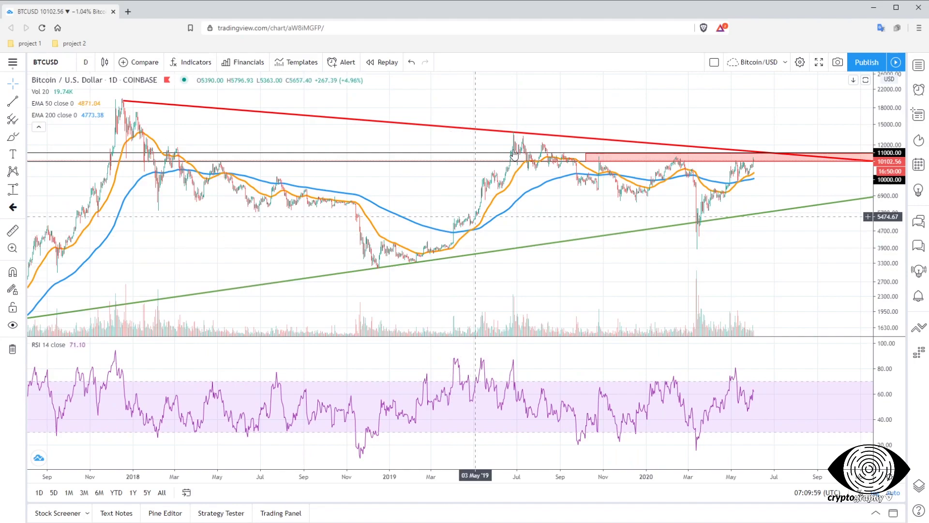
left_click_drag(451, 153, 260, 154)
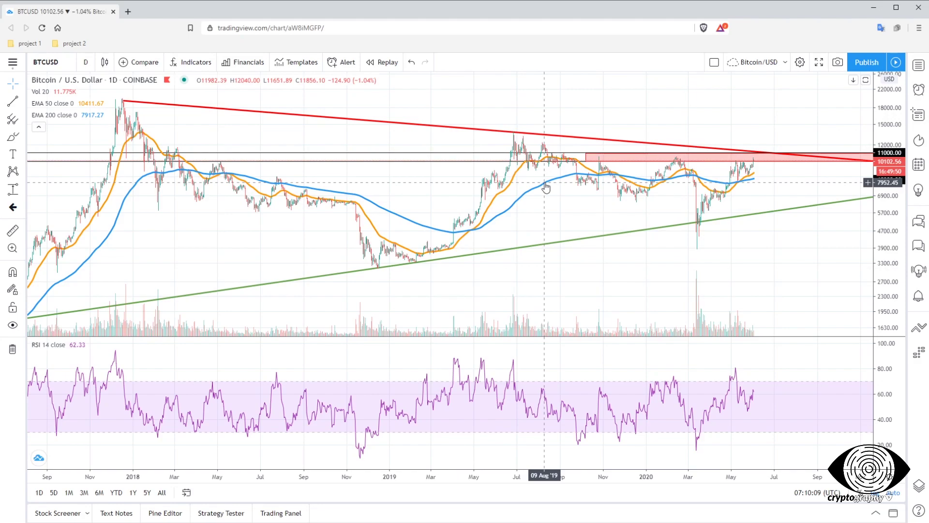
scroll(545, 188, "up", 3)
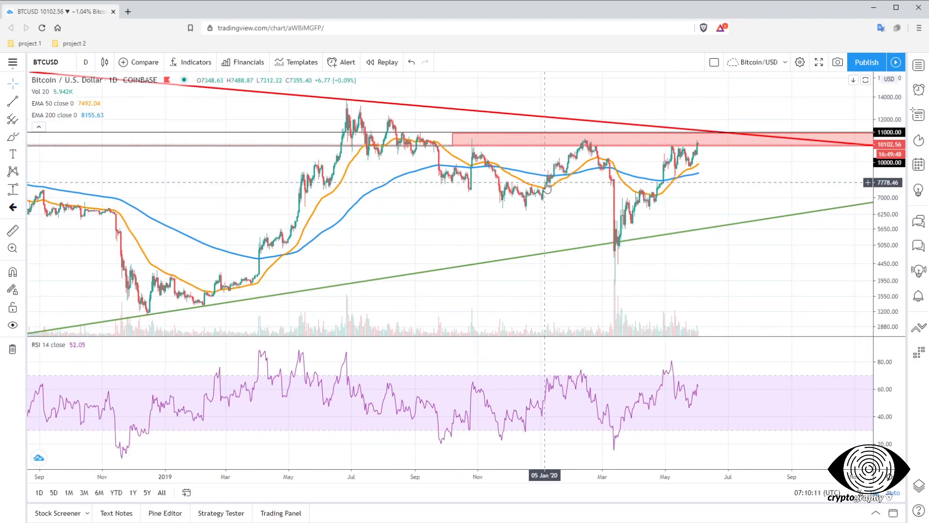
scroll(548, 188, "up", 2)
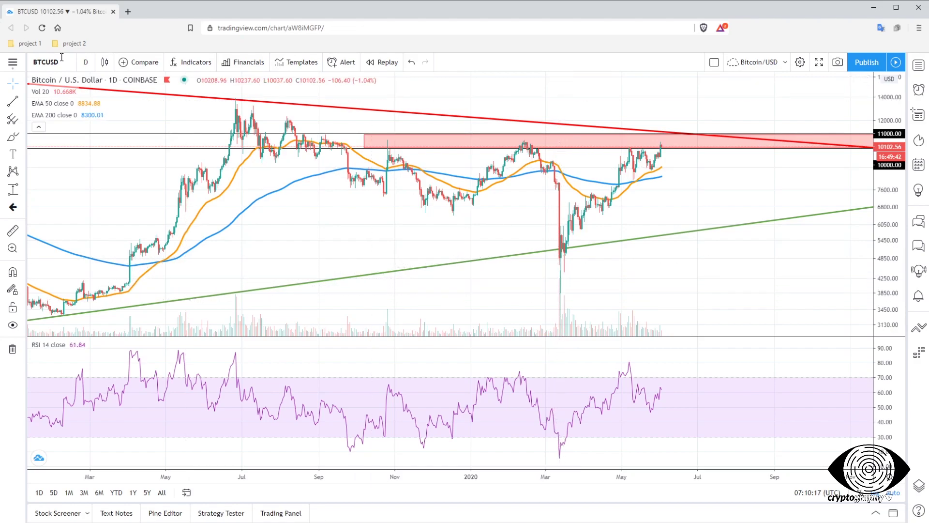
- Switch the chart back to the 1 week interval and frame both trend lines from 2017 to their crossing
left_click(83, 64)
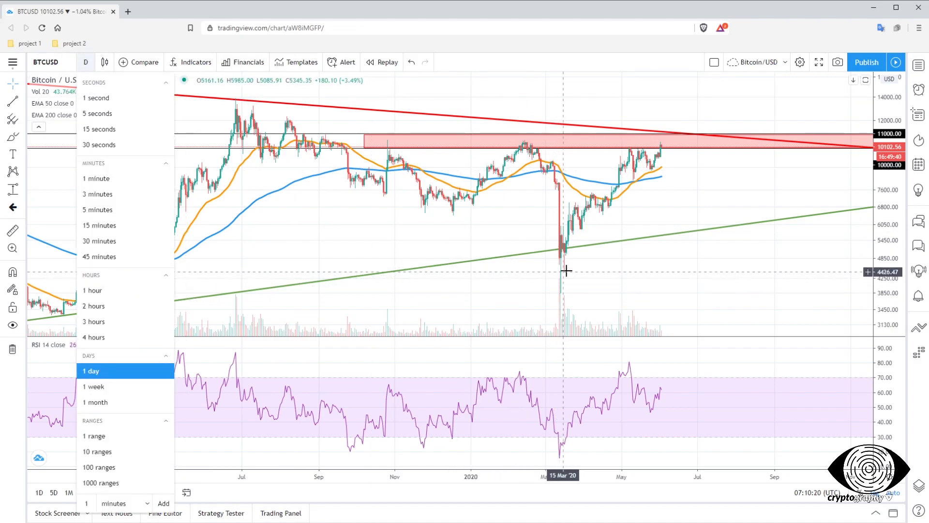
left_click(106, 390)
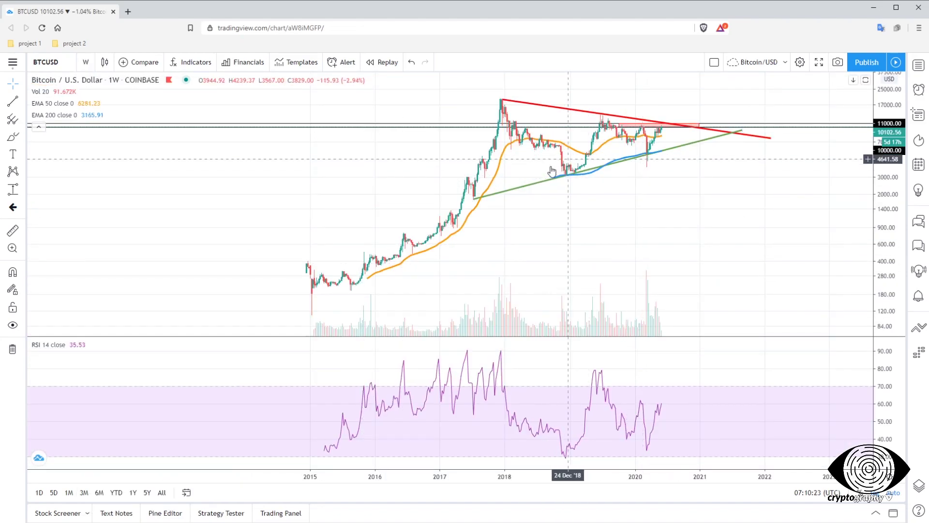
scroll(508, 191, "up", 2)
scroll(505, 260, "up", 3)
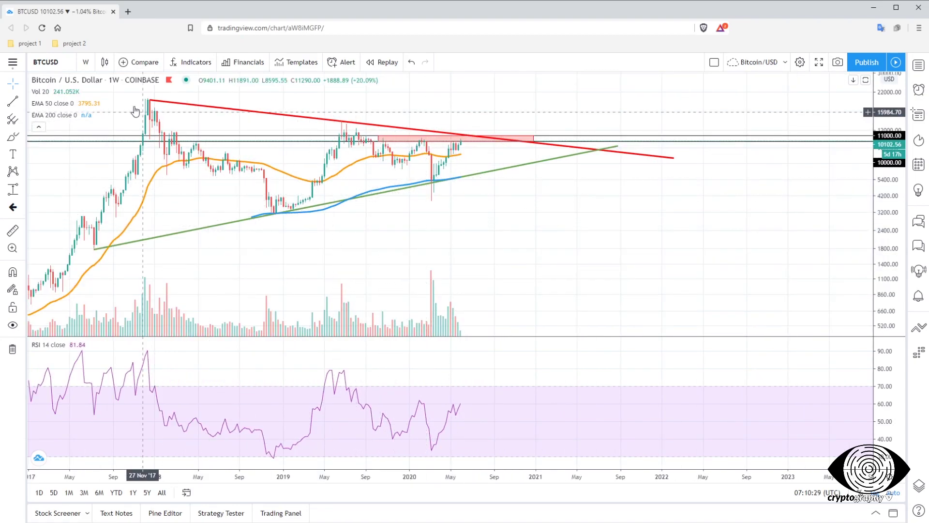
- Try a brush curve falling from the end of the blue 200 EMA to about 900 in late September 2020, and delete it
left_click(85, 62)
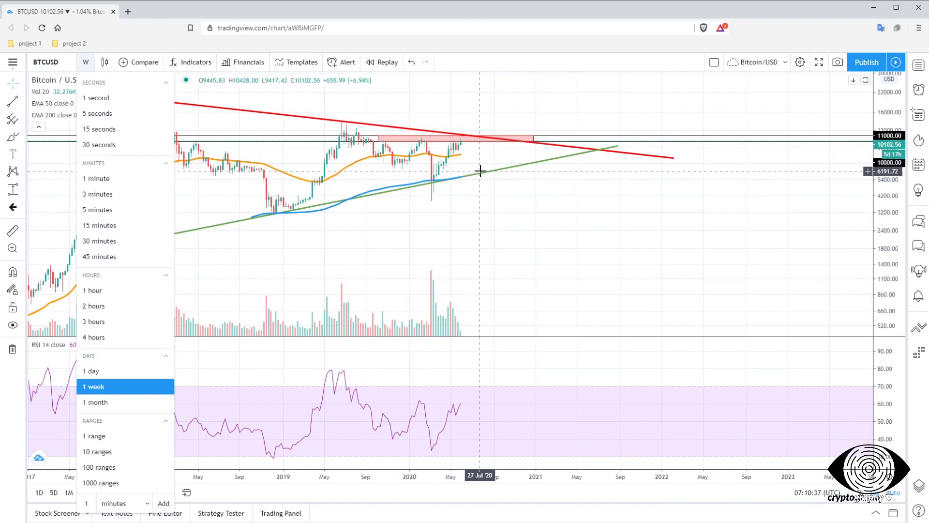
left_click(2, 183)
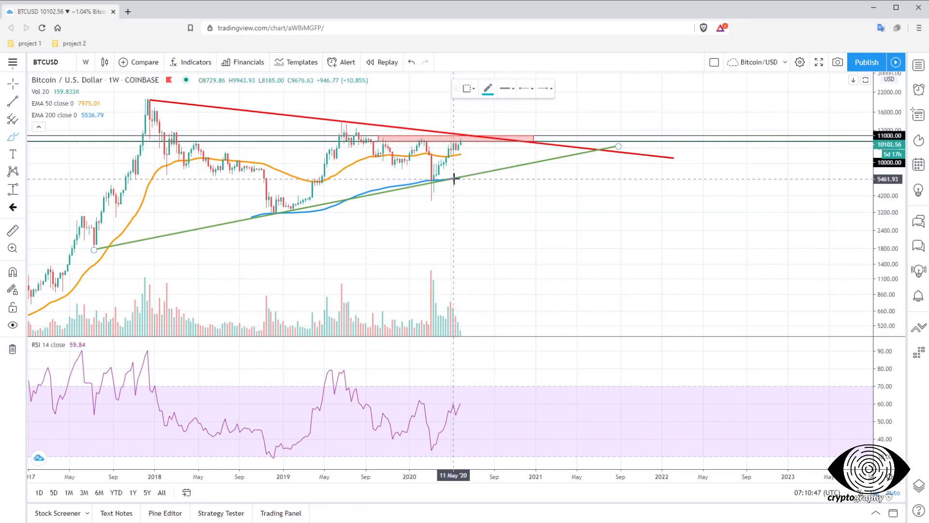
mouse_move(460, 177)
left_mouse_down()
mouse_move(471, 175)
mouse_move(502, 289)
left_mouse_up()
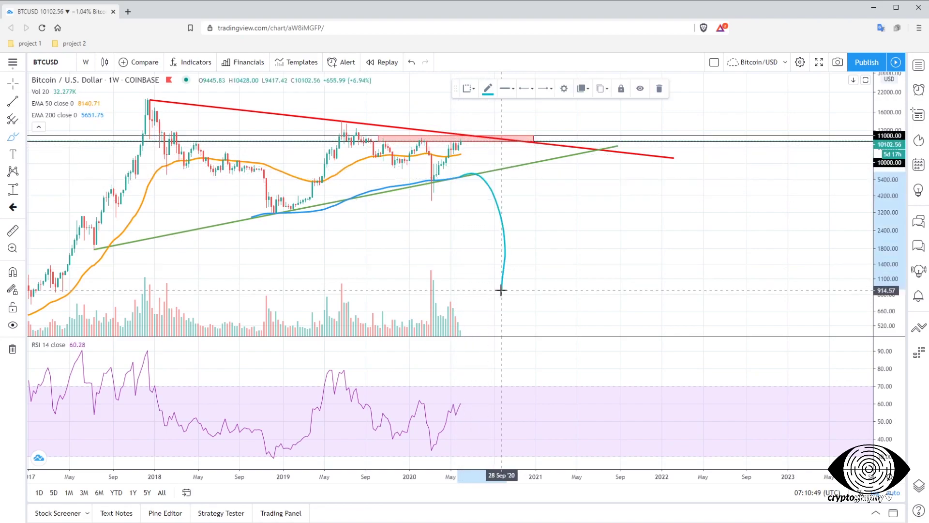
left_click(659, 89)
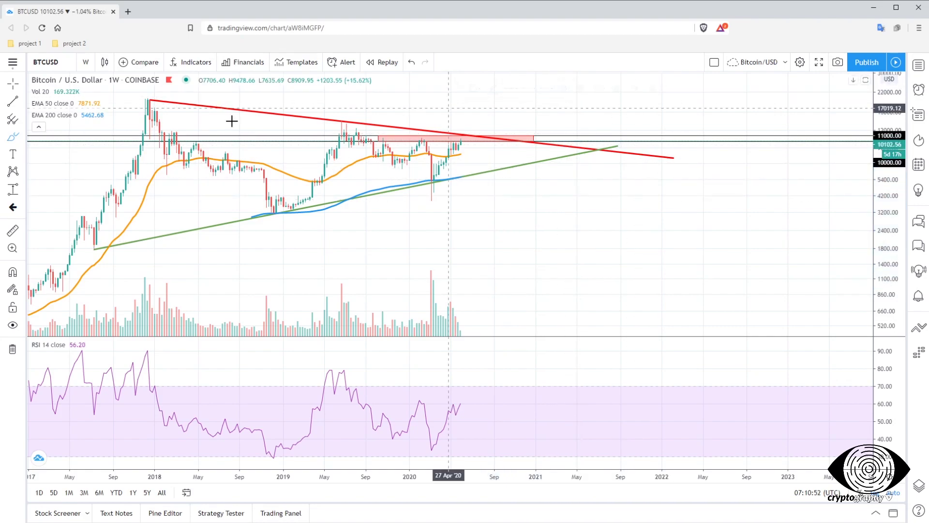
- Try a short brush stroke continuing the blue 200 EMA just along the green trend line past June 2020, and delete it
left_click(466, 176)
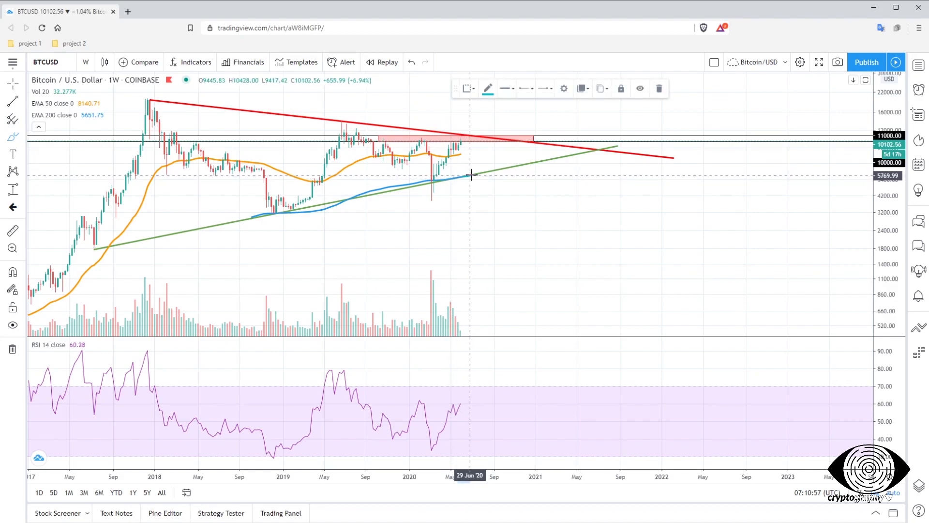
left_click_drag(489, 171, 490, 172)
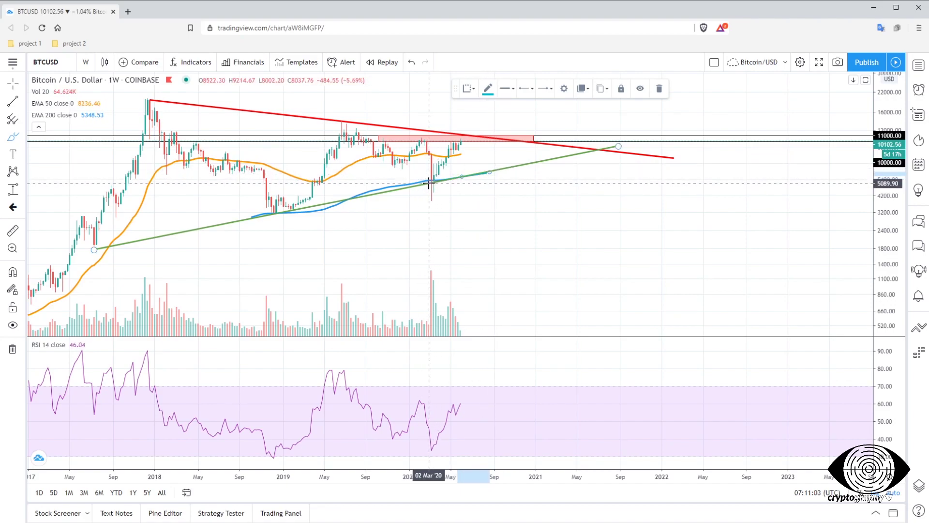
left_click(659, 89)
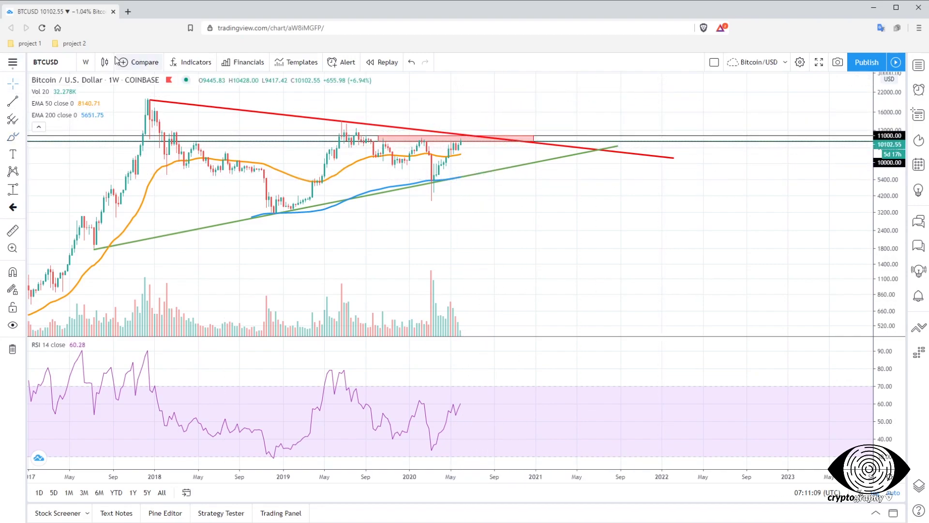
- Set the chart to the 1 day interval and frame the candles from May to early June 2020
left_click(86, 62)
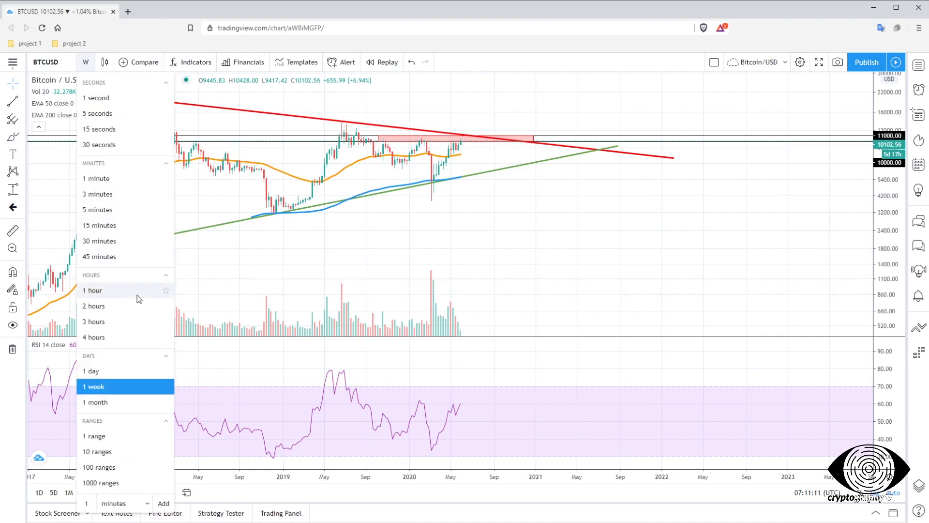
left_click(115, 375)
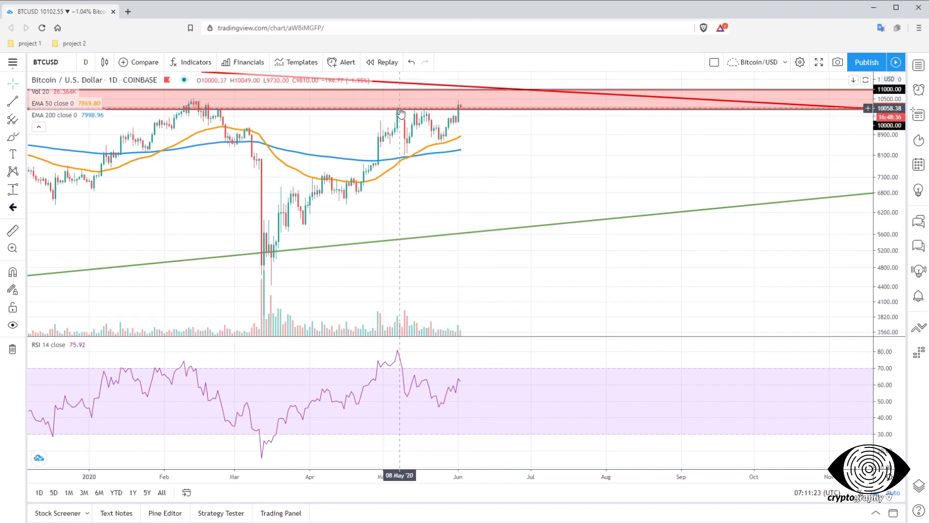
scroll(455, 155, "up", 5)
scroll(390, 257, "down", 2)
scroll(321, 218, "up", 2)
scroll(421, 220, "down", 2)
scroll(384, 228, "up", 3)
scroll(469, 219, "down", 2)
scroll(401, 218, "down", 2)
scroll(348, 208, "up", 2)
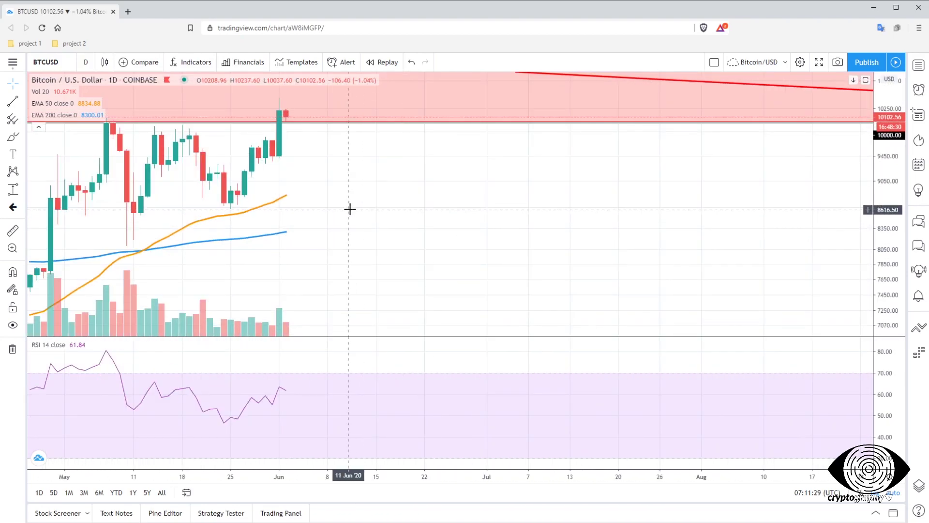
- Examine the daily candles of 1 and 2 June 2020 against the 10000 line at the resistance zone's lower edge
scroll(388, 145, "up", 1)
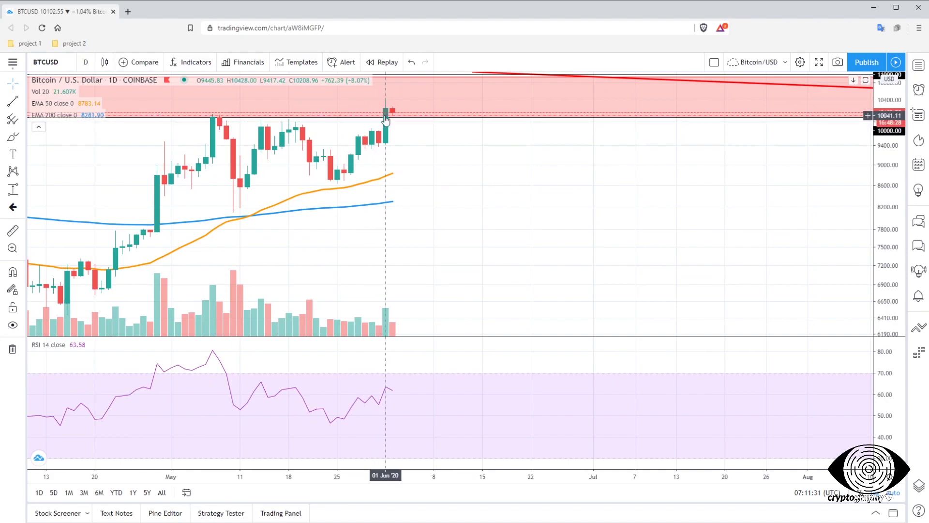
left_click_drag(390, 117, 390, 123)
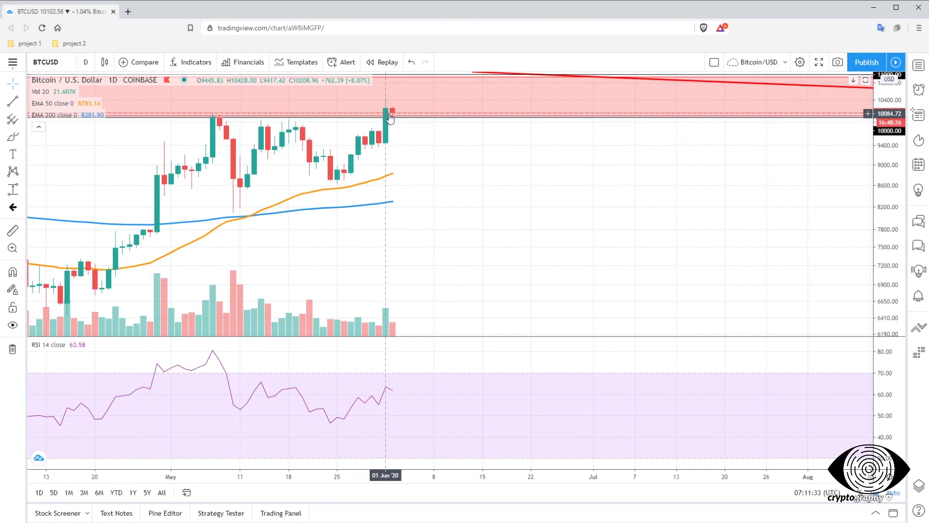
scroll(431, 167, "up", 2)
left_click_drag(363, 191, 477, 203)
scroll(355, 235, "up", 1)
left_click_drag(355, 235, 451, 199)
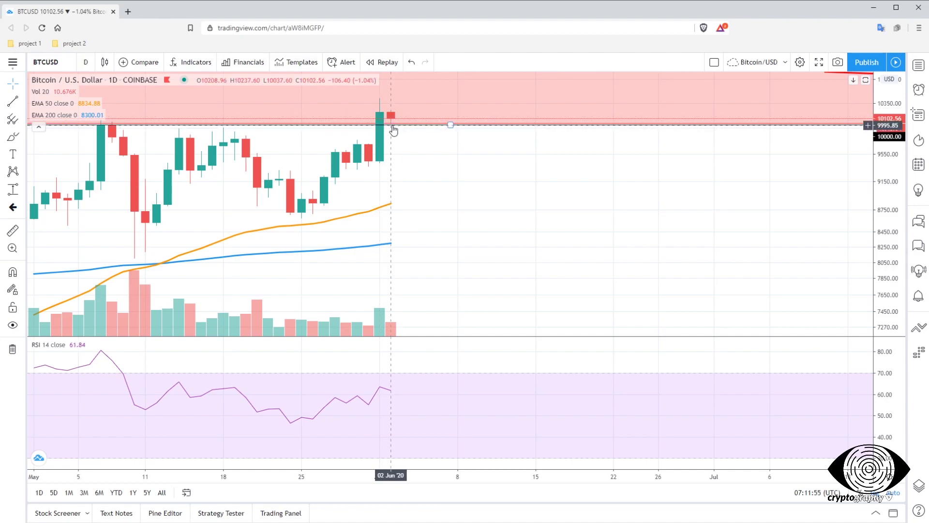
- Review the daily price since mid-2019 between the red resistance zone and the green trend line
scroll(460, 204, "down", 6)
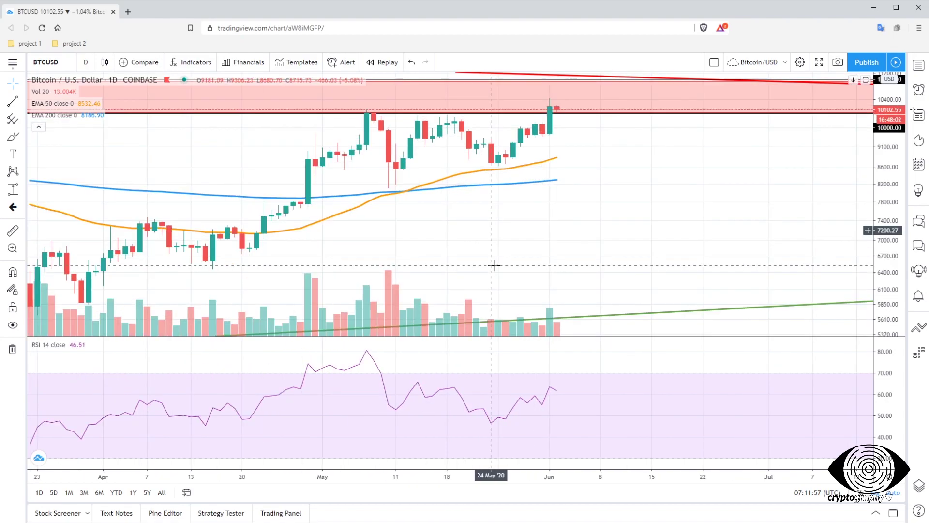
scroll(494, 265, "down", 6)
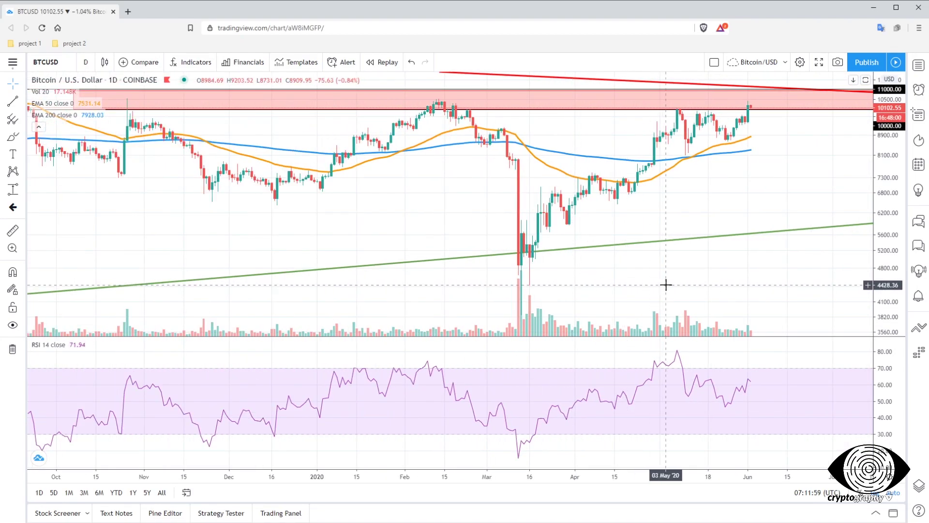
left_click_drag(743, 288, 621, 275)
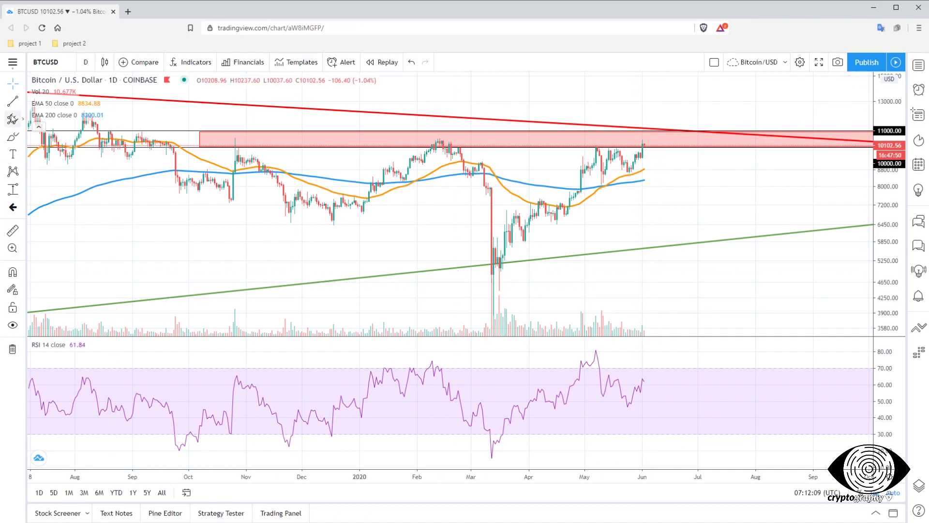
- Draw a horizontal ray at 10540.49 from the 26 October 2019 high, with magnet mode turned on
left_click(23, 102)
left_click(53, 197)
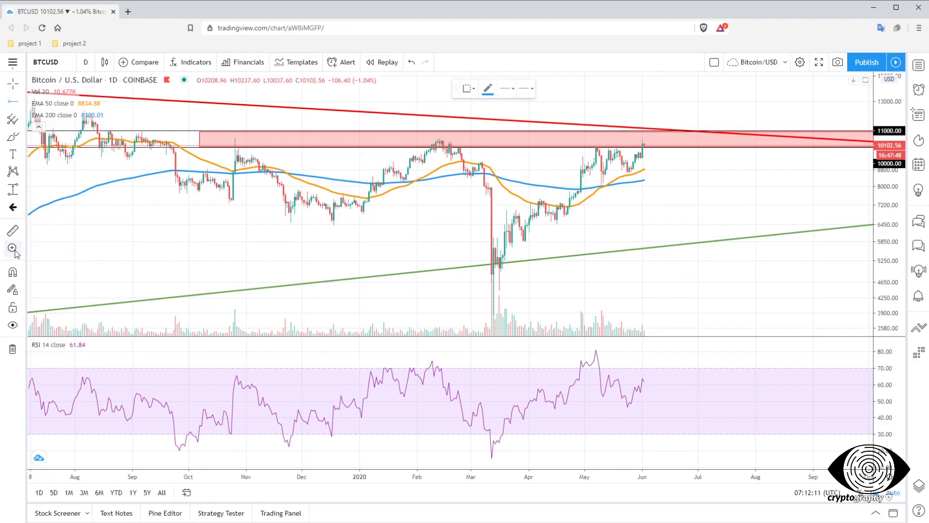
left_click(13, 273)
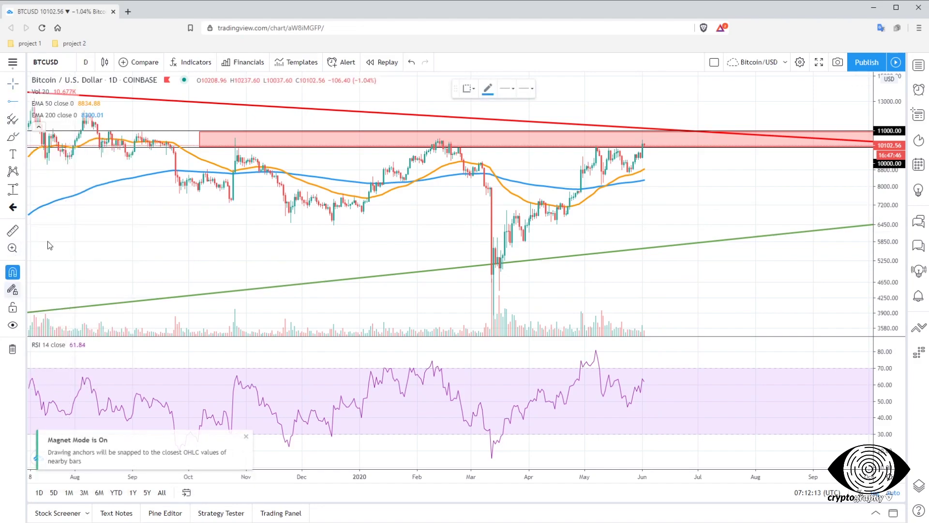
left_click(236, 143)
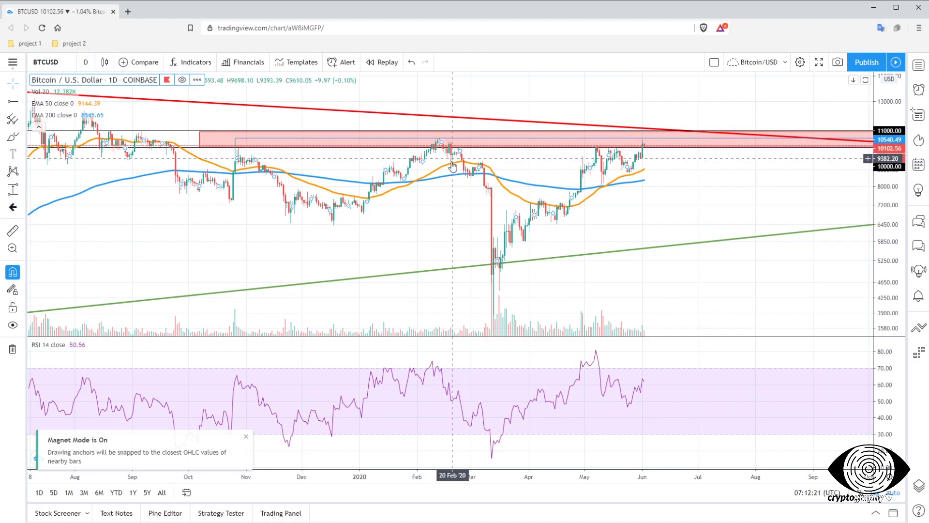
- Examine the daily candles and both EMAs from mid-2019 to June 2020 against the new ray inside the resistance zone
scroll(454, 166, "up", 2)
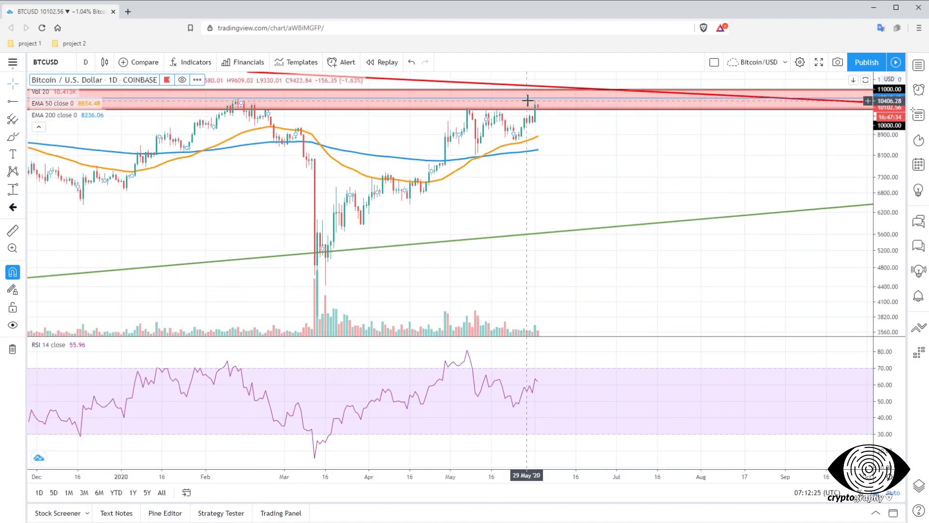
scroll(436, 150, "up", 3)
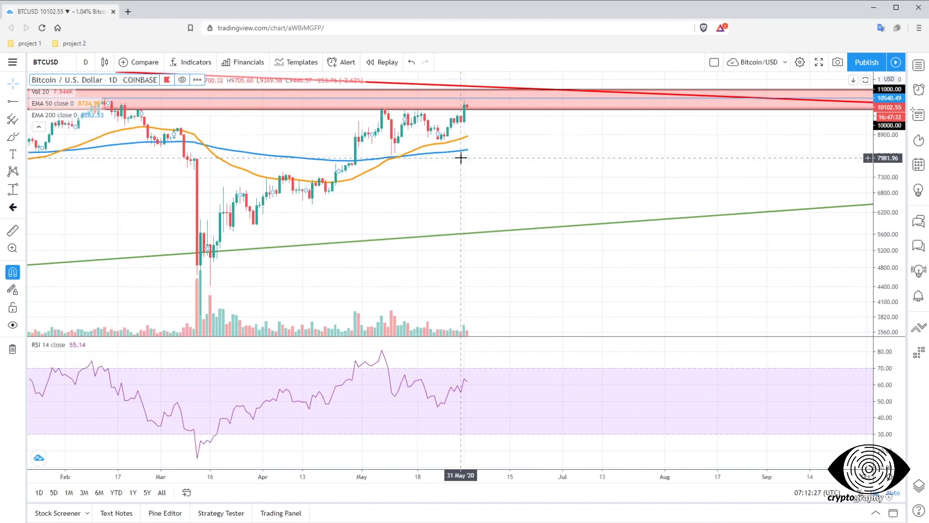
scroll(352, 145, "down", 4)
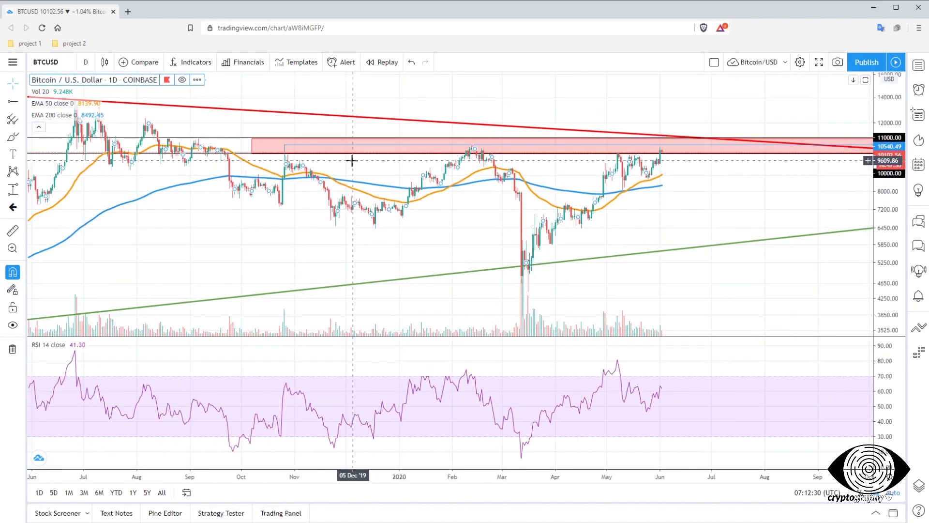
scroll(465, 193, "up", 3)
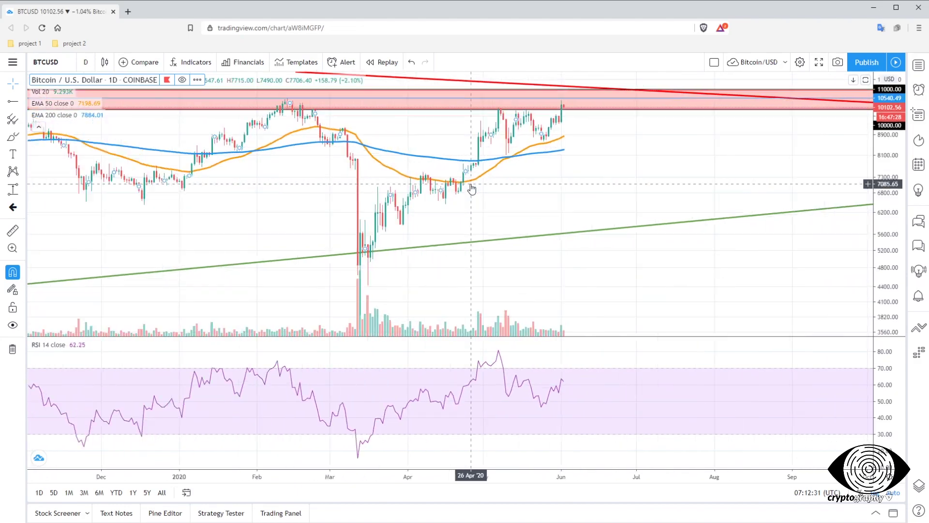
scroll(535, 155, "up", 4)
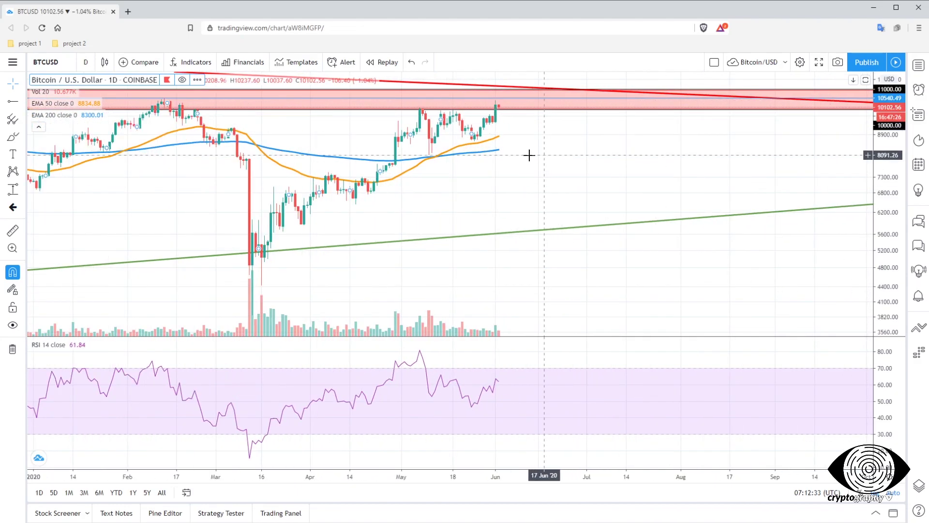
scroll(326, 119, "up", 1)
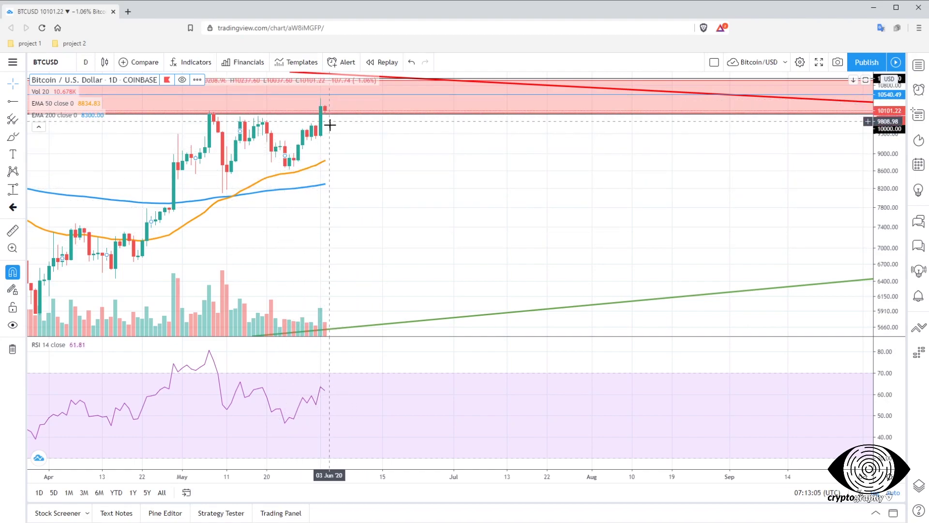
scroll(307, 228, "down", 2)
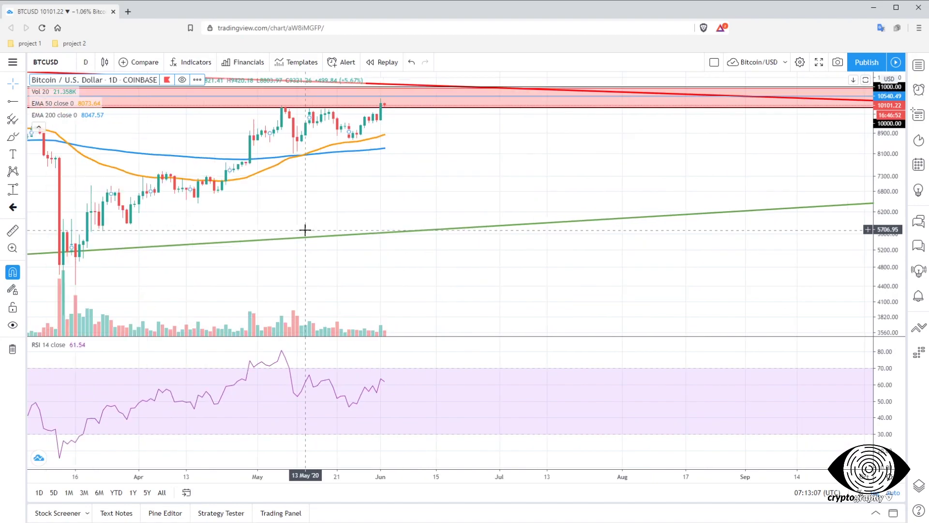
scroll(261, 239, "down", 3)
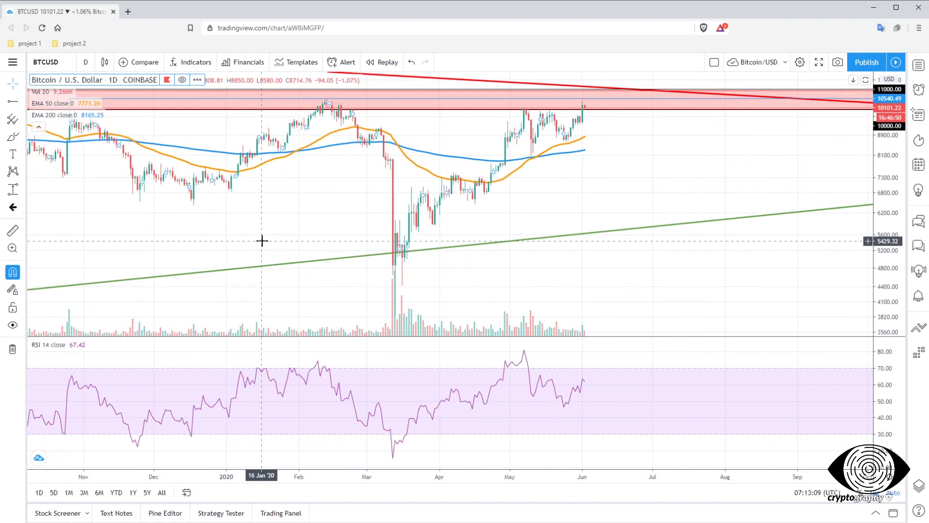
scroll(258, 239, "down", 3)
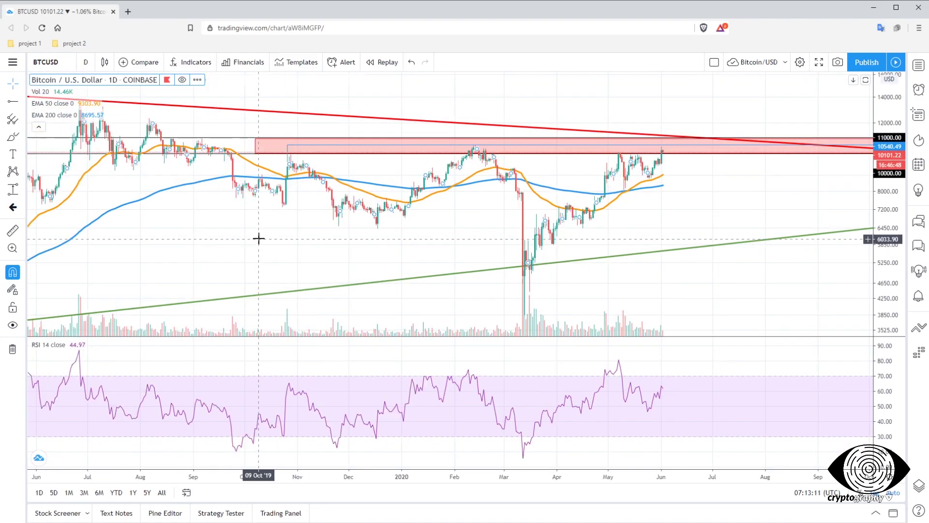
scroll(230, 166, "up", 1)
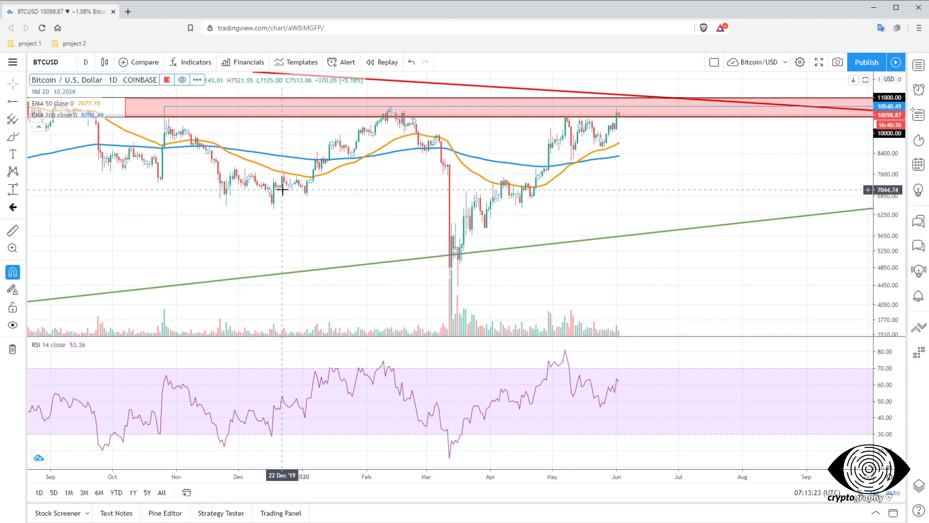
scroll(314, 203, "up", 5)
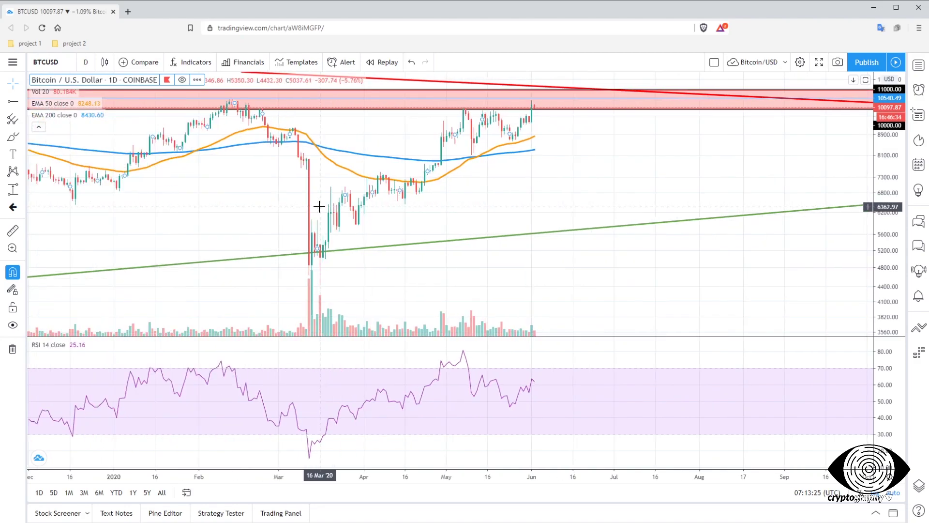
scroll(319, 207, "down", 5)
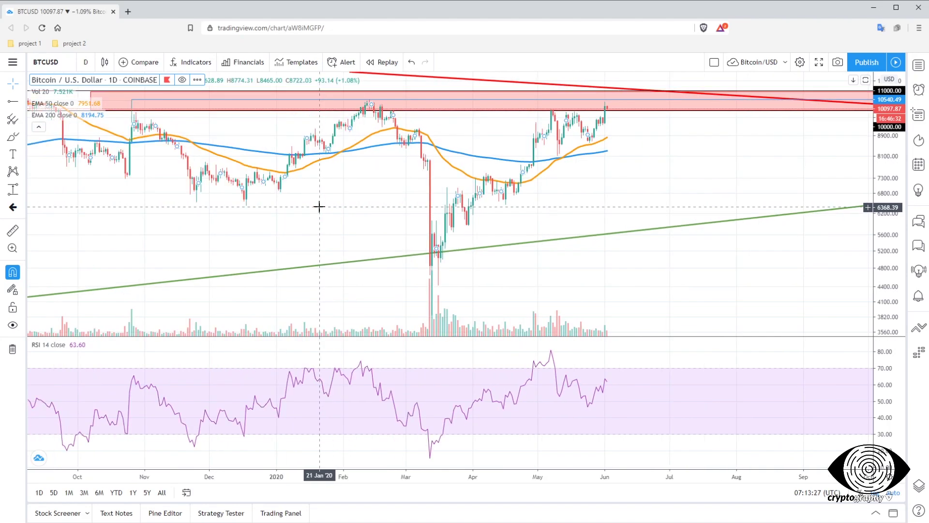
- Recolour the horizontal ray at 10540.49 red and make it one thickness level heavier
left_click(623, 107)
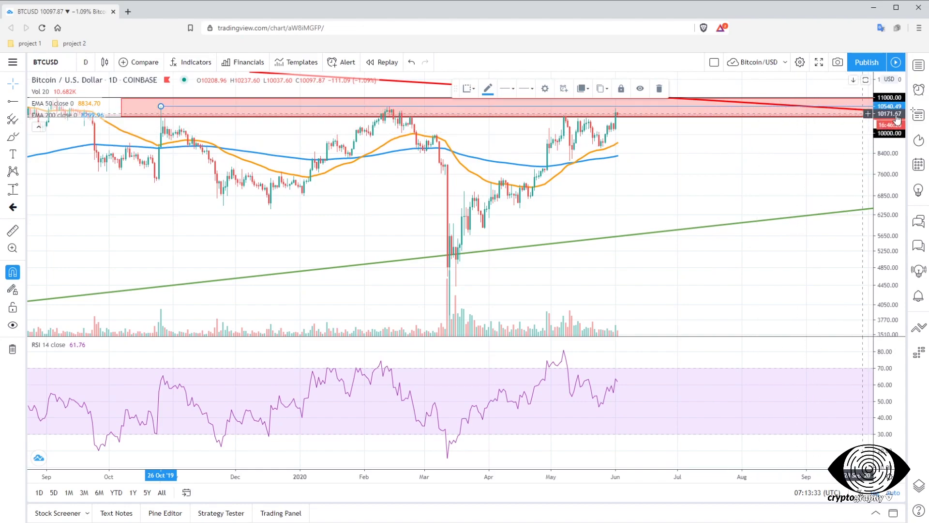
left_click(488, 89)
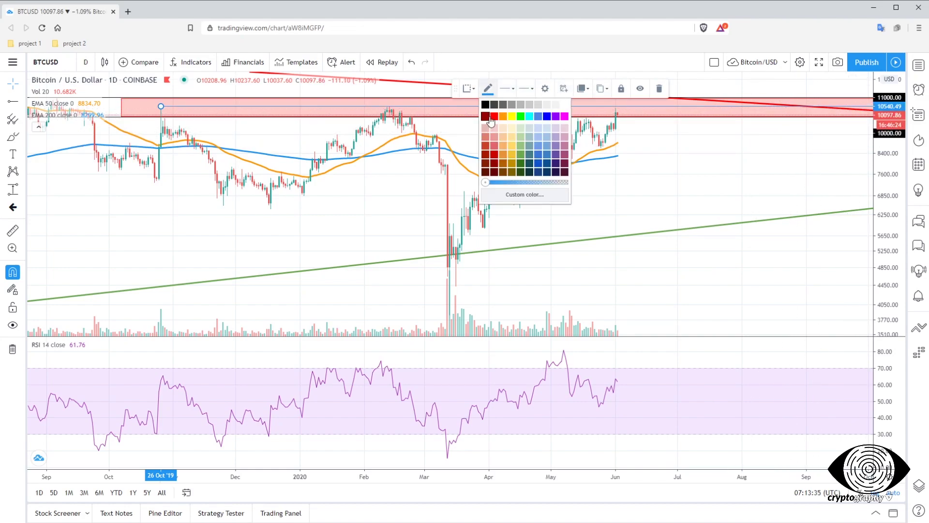
left_click(494, 115)
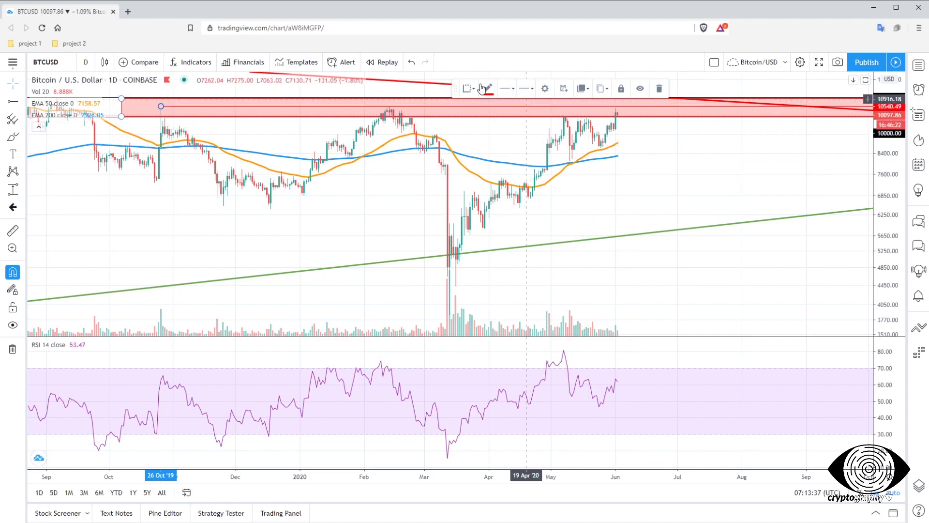
left_click(505, 91)
left_click(527, 107)
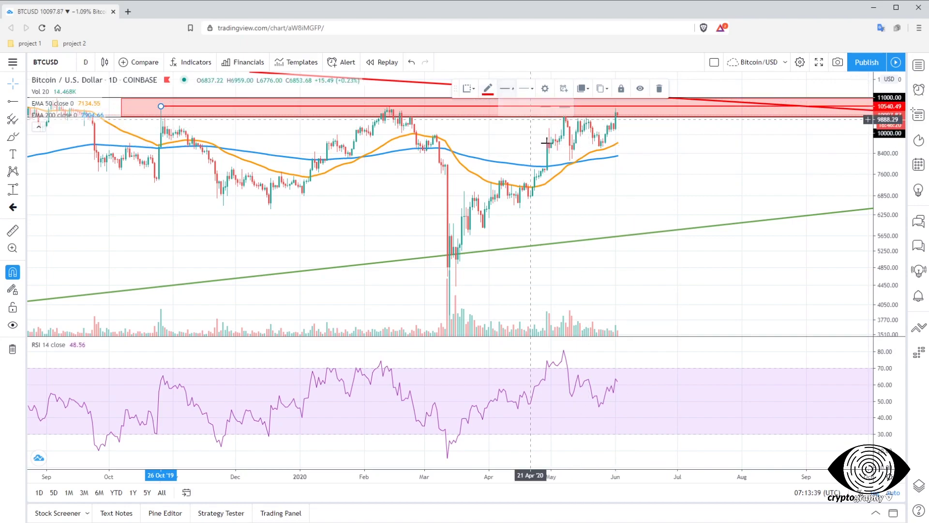
- Draw a bright green trend line with magnet mode on, from 4935.60 on 17 March 2020 up past the resistance zone to 15 July 2020
left_click_drag(650, 197, 560, 193)
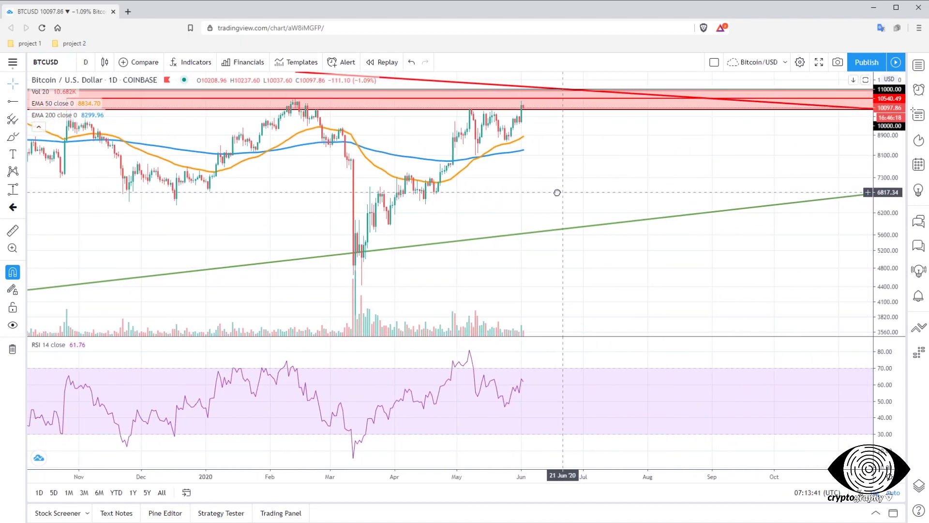
mouse_move(879, 215)
left_mouse_down()
mouse_move(873, 244)
mouse_move(873, 226)
left_mouse_up()
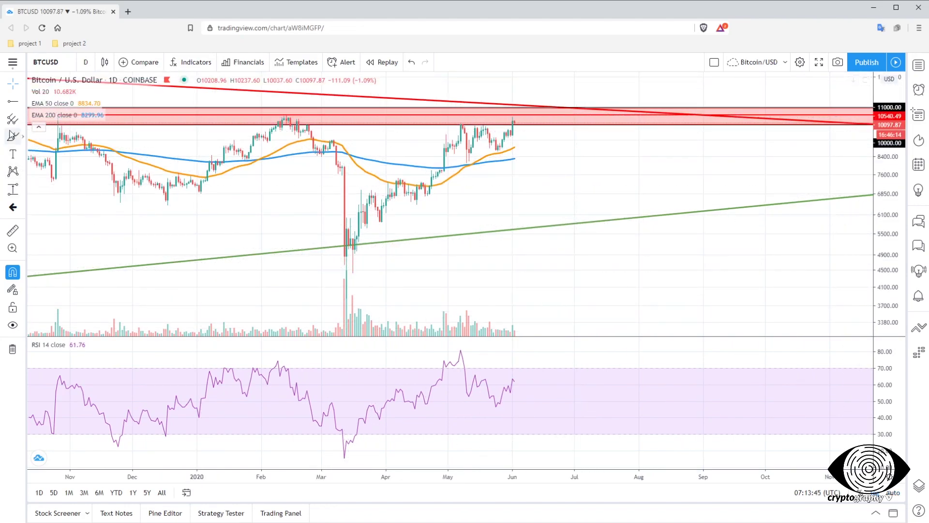
left_click(22, 102)
left_click(48, 103)
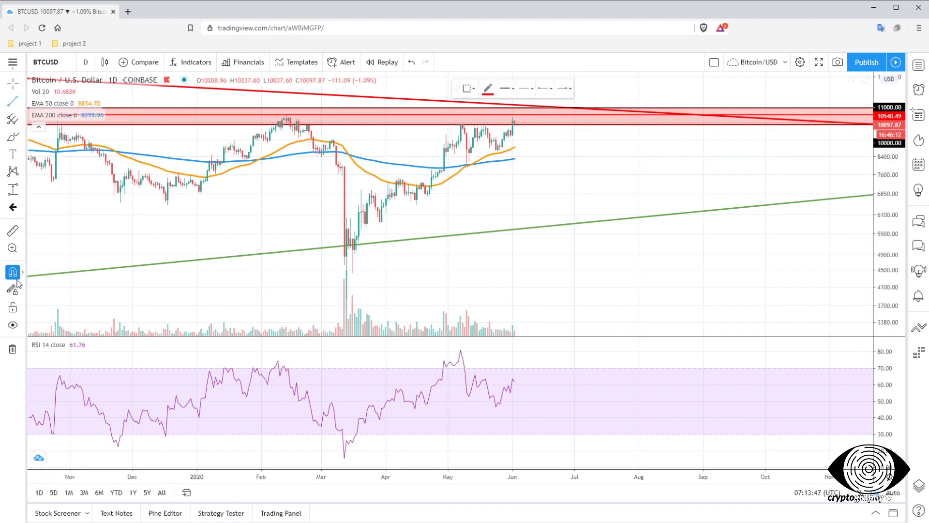
left_click(488, 88)
left_click(520, 117)
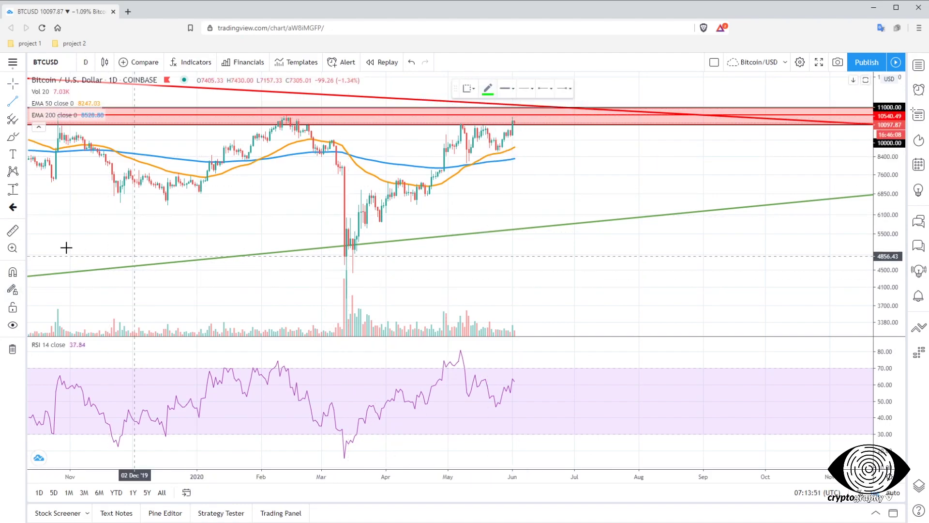
left_click(13, 272)
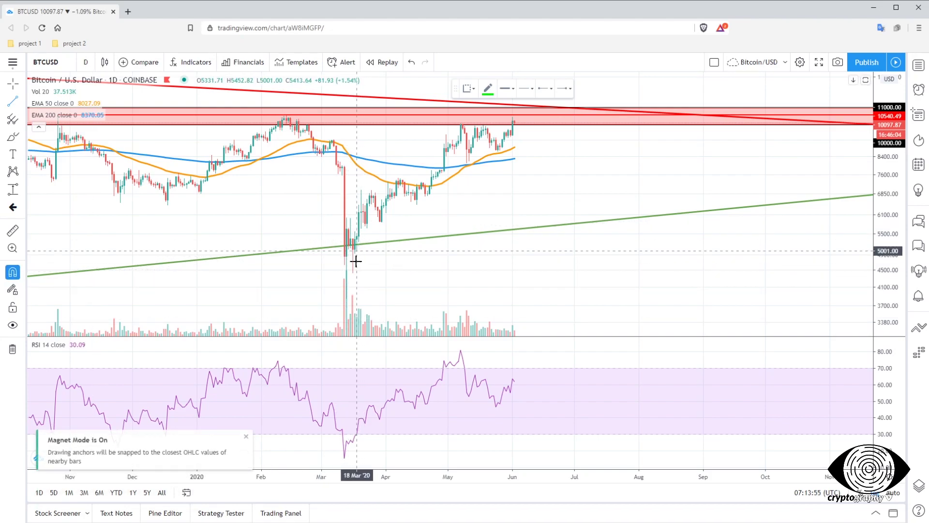
left_click(355, 263)
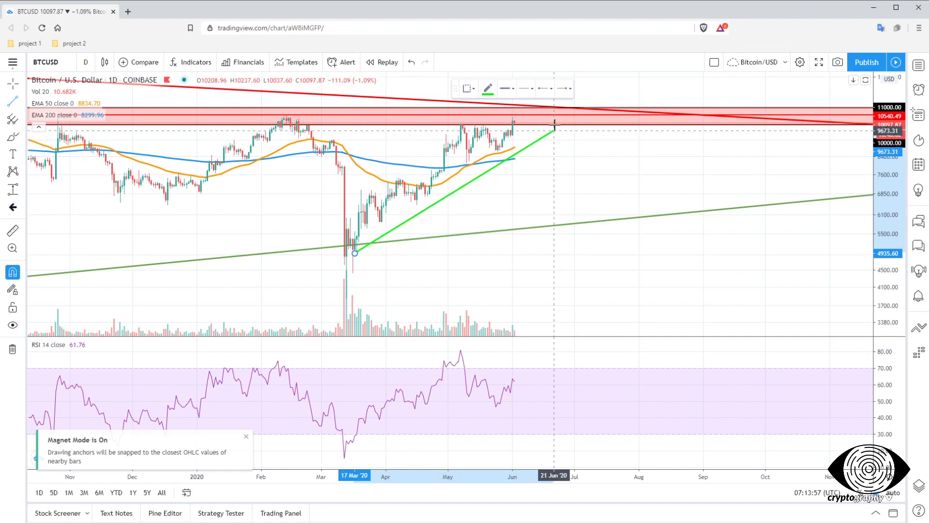
left_click(603, 76)
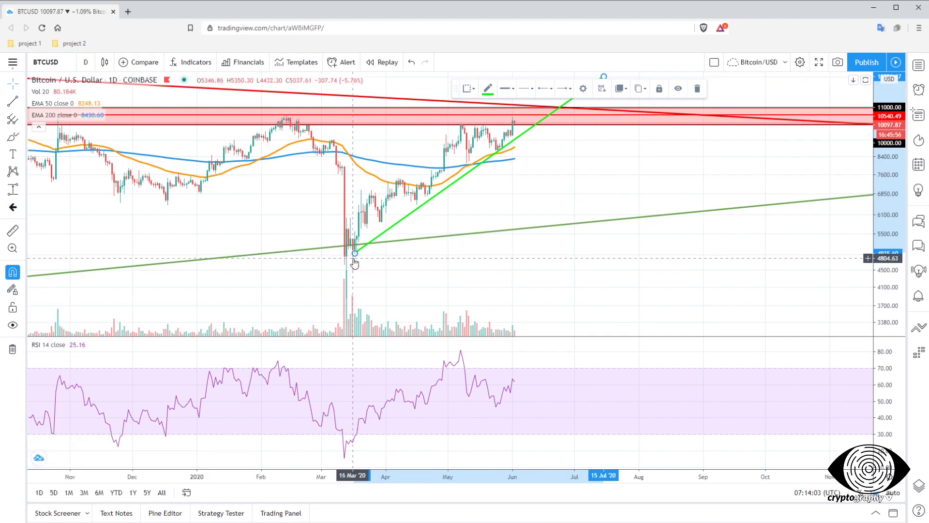
- Move the bright green trend line's start to 19 March 2020 at 5261.69 and its end to 19 July 2020, and make the line thinner
mouse_move(355, 255)
left_mouse_down()
mouse_move(340, 276)
mouse_move(330, 269)
mouse_move(349, 247)
mouse_move(360, 249)
left_mouse_up()
mouse_move(606, 79)
left_mouse_down()
mouse_move(621, 87)
mouse_move(610, 78)
left_mouse_up()
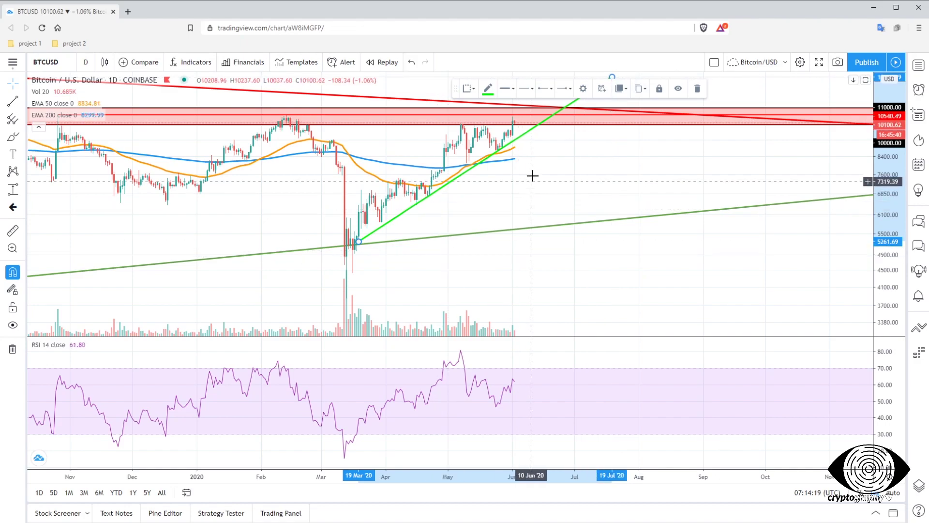
left_click(512, 90)
left_click(534, 114)
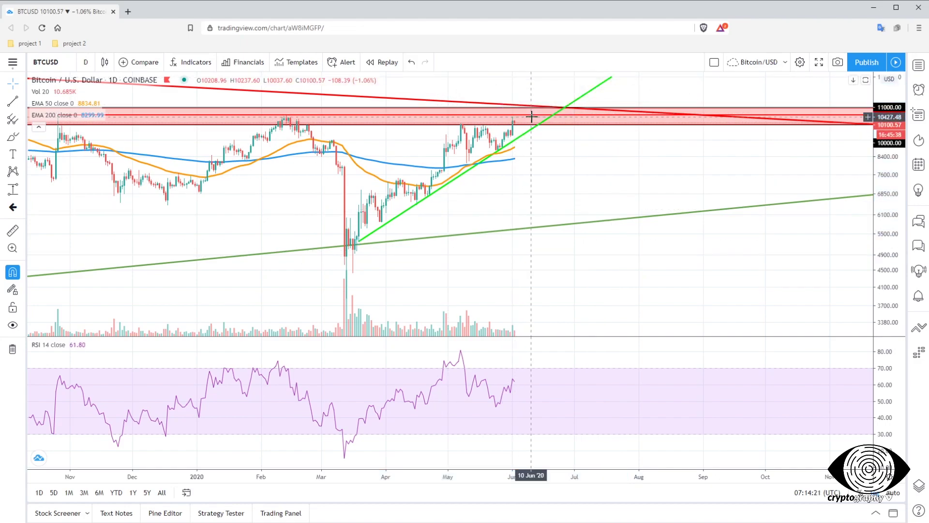
left_click(583, 99)
left_click(512, 92)
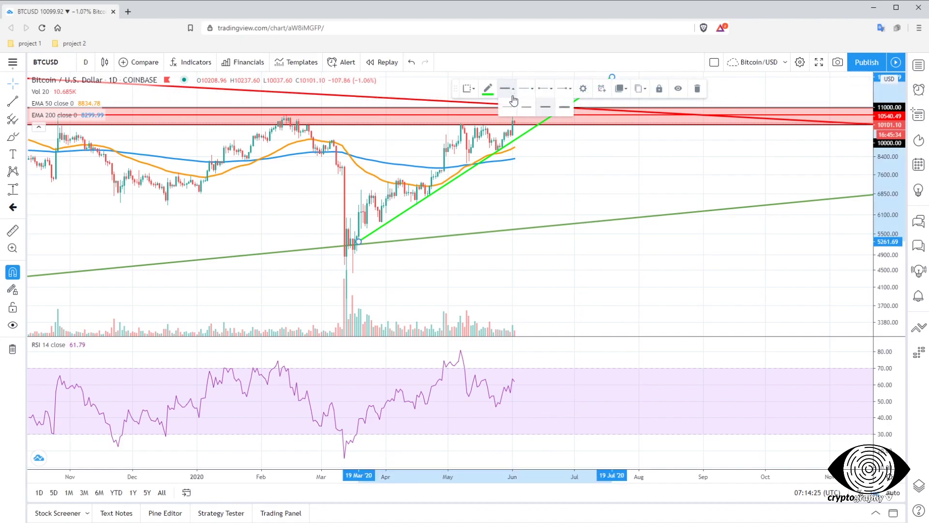
left_click(530, 117)
left_click(542, 146)
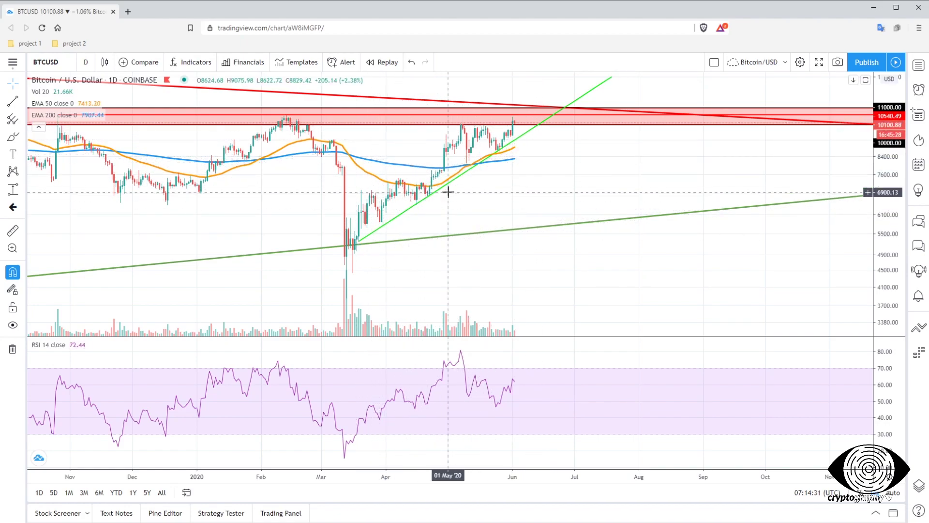
- Examine the long-term dark green trend line against the daily lows from December 2018 to March 2020
scroll(379, 262, "down", 5)
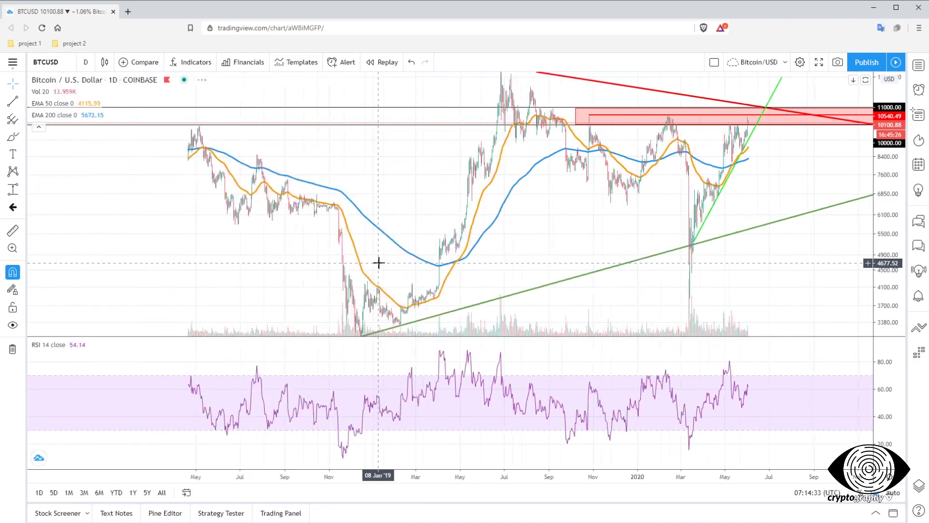
scroll(379, 263, "down", 3)
left_click_drag(371, 272, 270, 209)
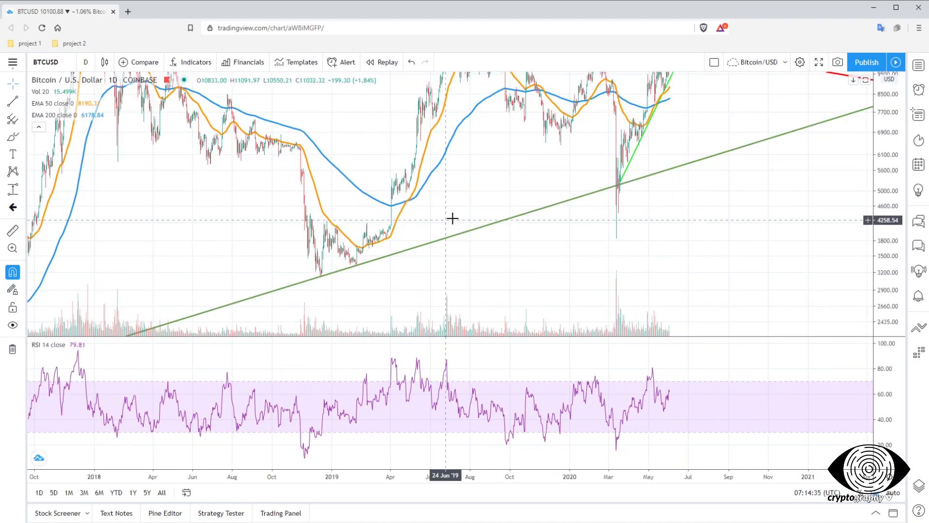
left_click(405, 254)
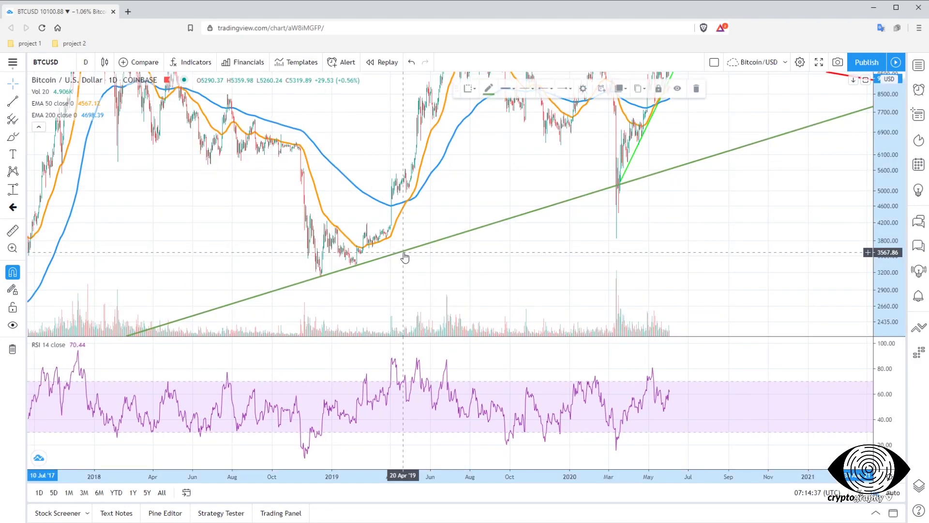
left_click(436, 223)
scroll(435, 233, "down", 5)
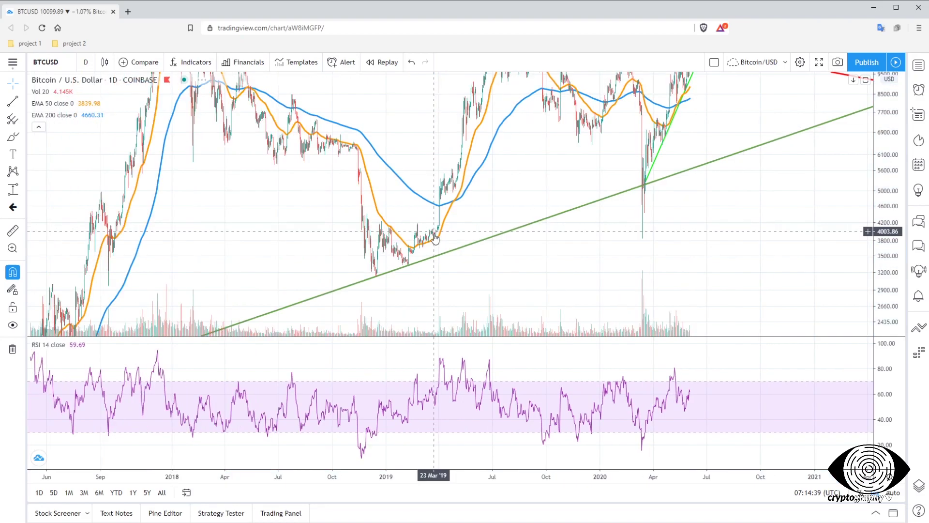
scroll(450, 218, "up", 3)
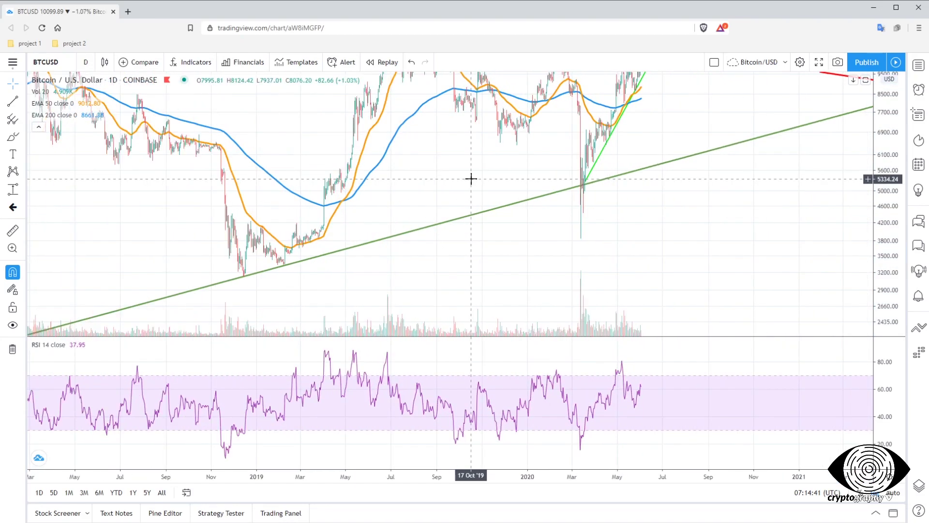
- Examine the bright green trend line on the daily chart from the March 2020 low up to the resistance zone
scroll(525, 197, "up", 2)
left_click_drag(524, 197, 459, 208)
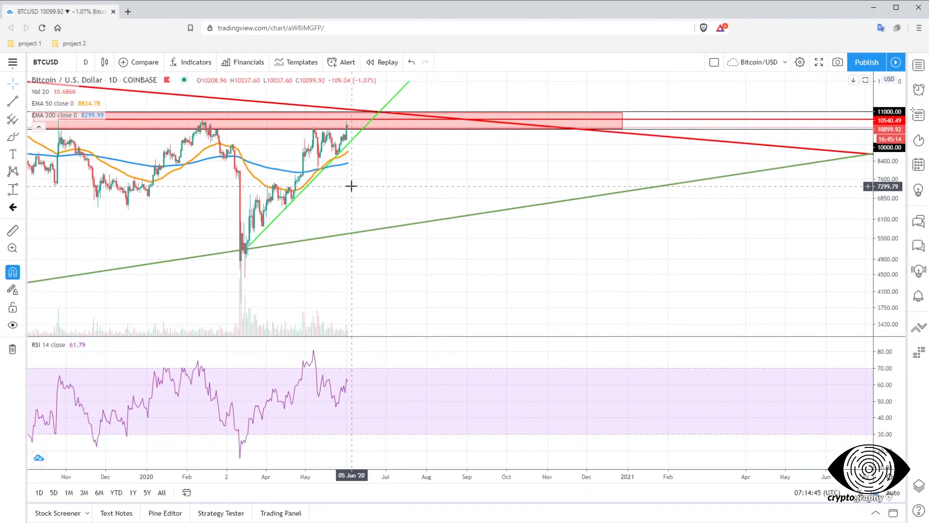
scroll(330, 187, "up", 1)
left_click_drag(276, 189, 380, 181)
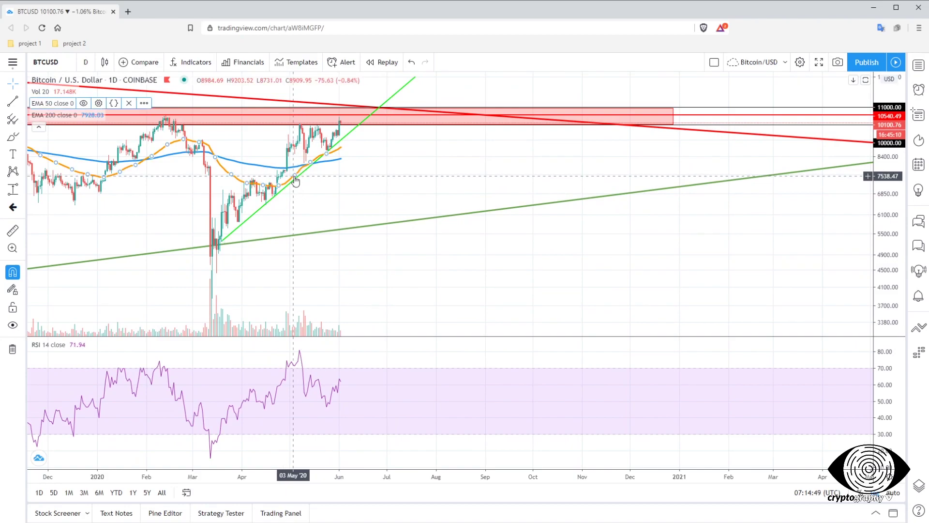
left_click(257, 212)
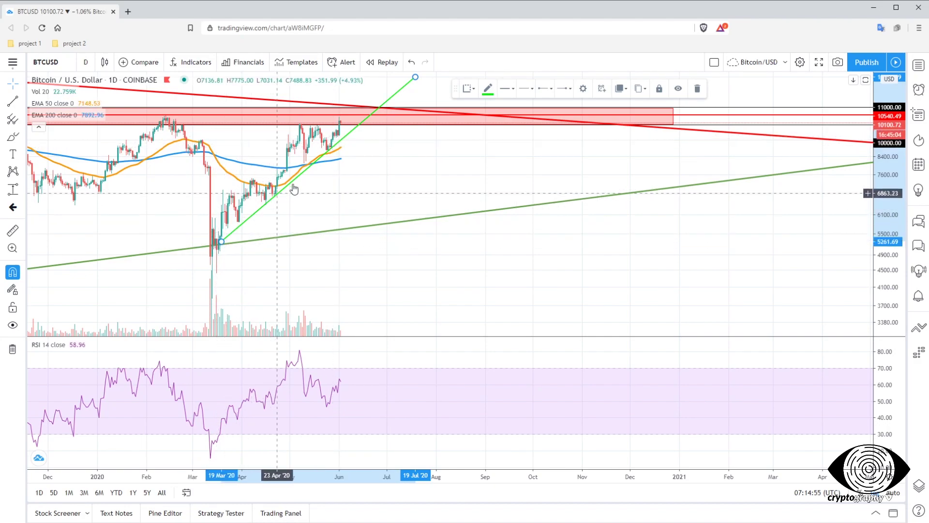
left_click_drag(307, 197, 355, 196)
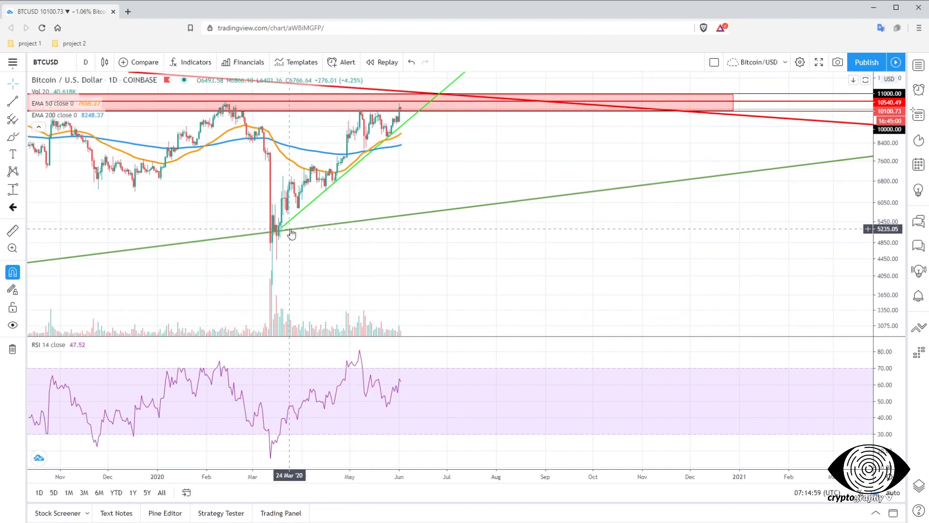
mouse_move(361, 201)
left_mouse_down()
mouse_move(373, 195)
mouse_move(369, 207)
left_mouse_up()
scroll(359, 211, "up", 3)
left_click_drag(293, 200, 427, 213)
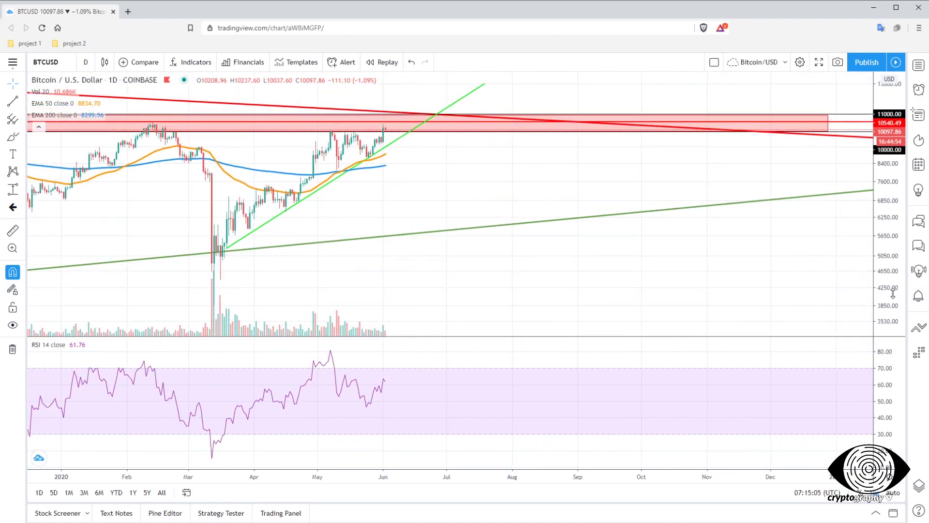
left_click_drag(893, 293, 897, 274)
left_click_drag(727, 275, 776, 296)
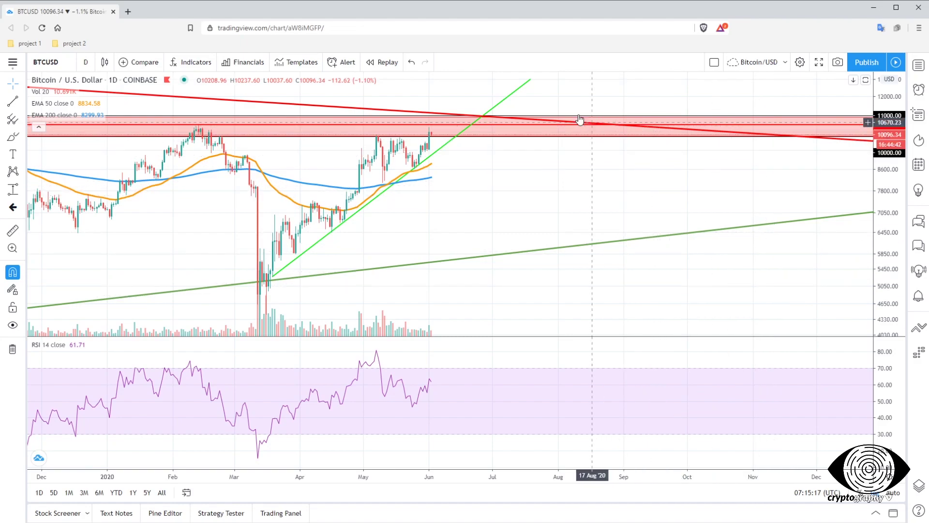
left_click(531, 81)
left_click(473, 201)
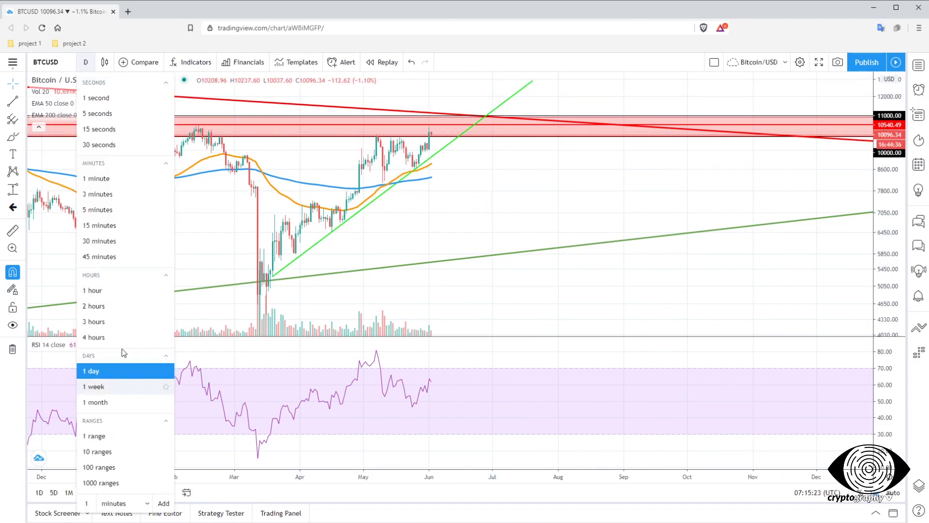
- Switch the chart to the 4-hour interval and examine price since March 2020 against the bright green trend line and both EMAs
left_click(112, 338)
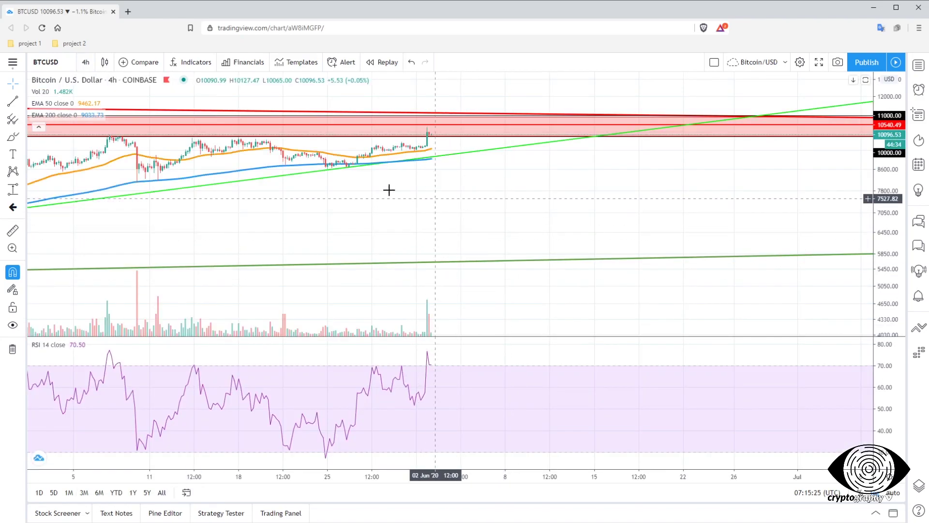
scroll(330, 211, "down", 3)
scroll(334, 212, "down", 2)
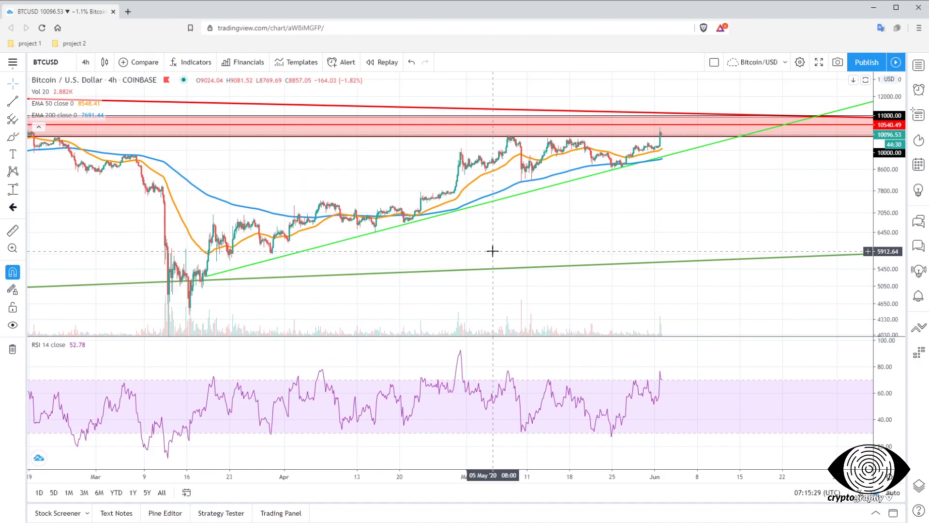
scroll(493, 250, "down", 1)
scroll(493, 249, "down", 1)
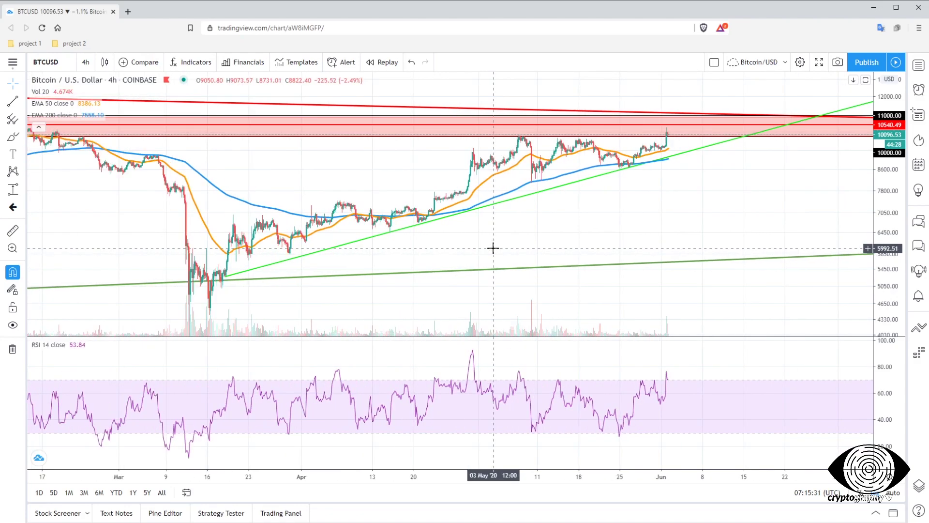
scroll(493, 249, "up", 3)
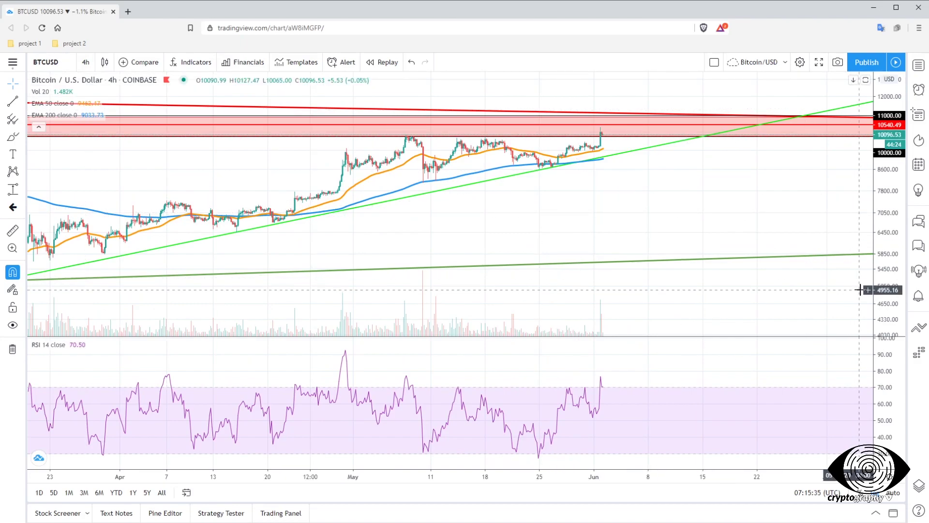
left_click_drag(885, 288, 875, 236)
scroll(727, 245, "up", 3)
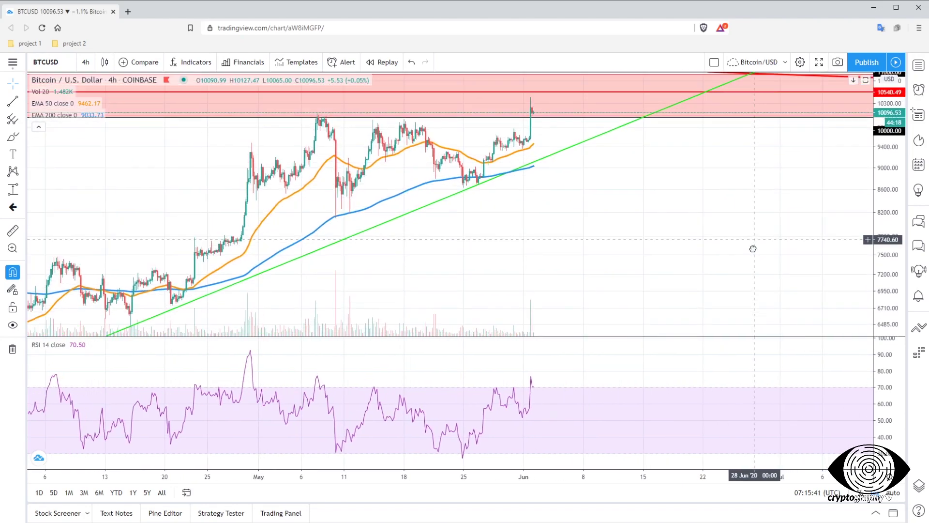
scroll(737, 249, "up", 2)
scroll(639, 244, "up", 2)
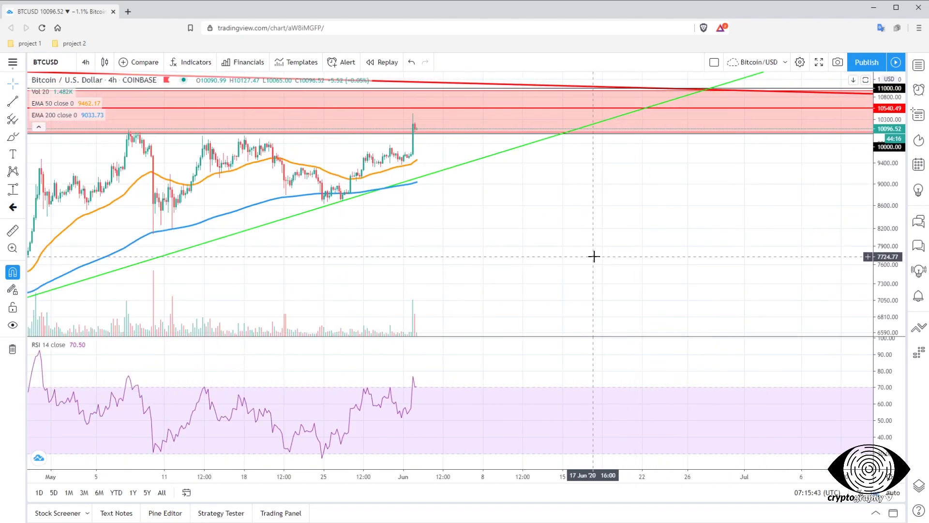
scroll(653, 271, "up", 2)
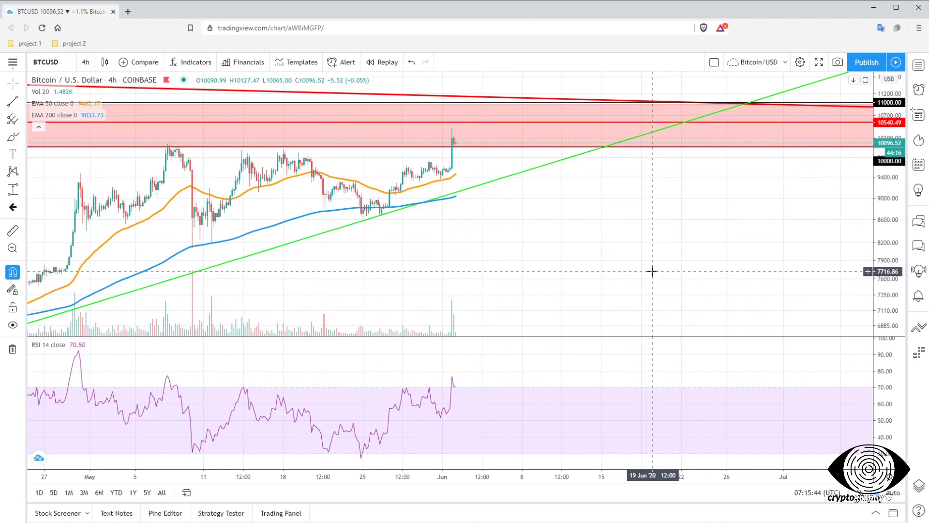
- Examine the latest 4-hour candles of late May and early June 2020 around the 10000 level and the 50/200 EMAs
left_click(86, 61)
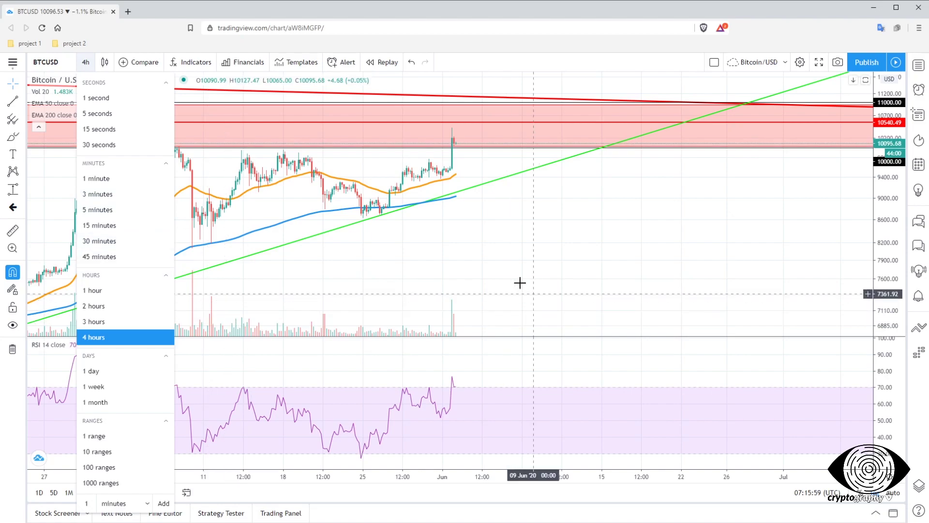
left_click(371, 279)
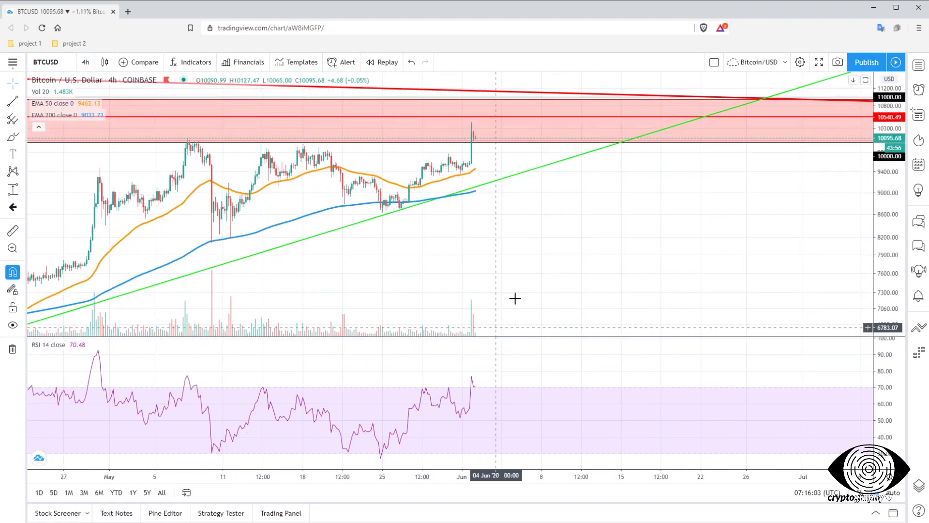
left_click_drag(539, 288, 606, 264)
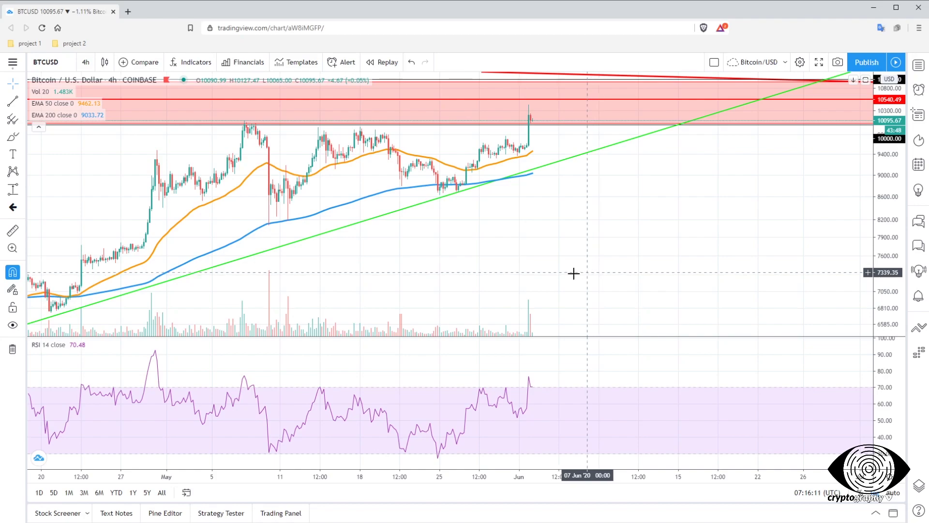
scroll(518, 223, "up", 3)
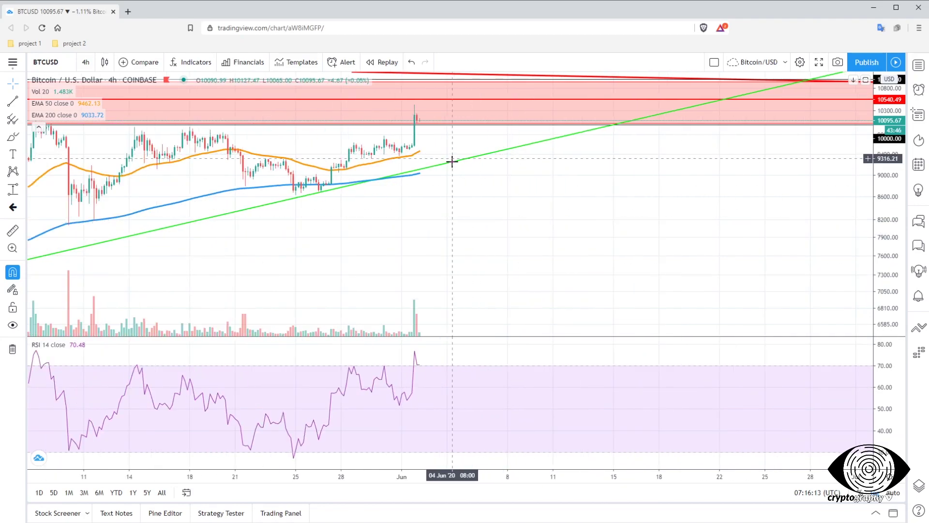
scroll(450, 159, "up", 1)
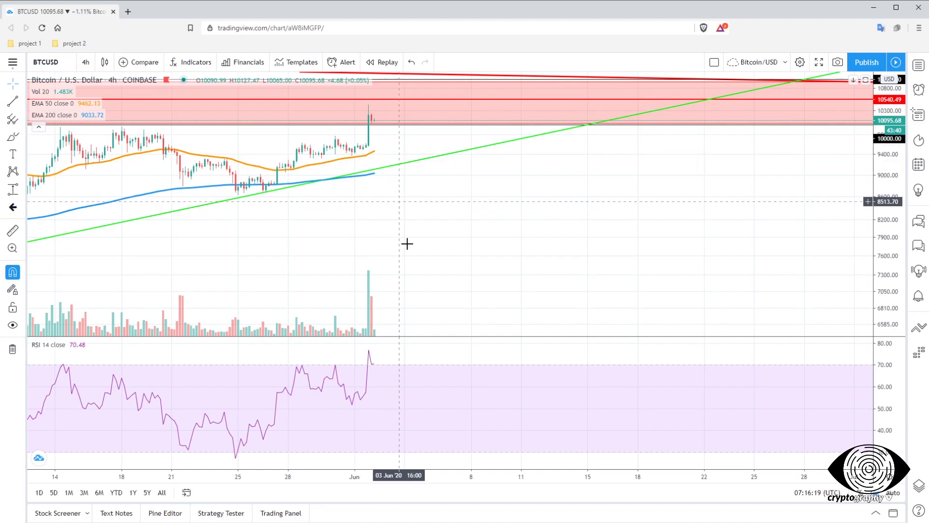
left_click_drag(427, 261, 527, 277)
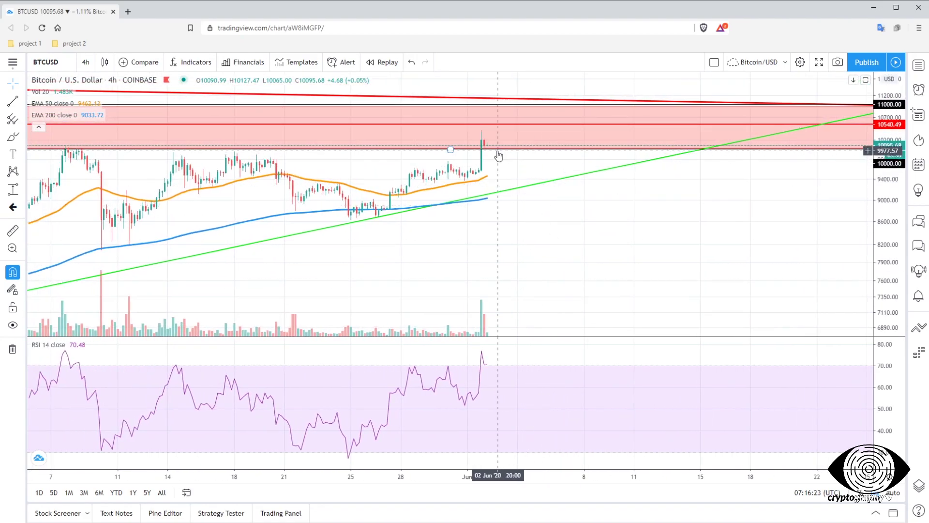
scroll(431, 243, "up", 2)
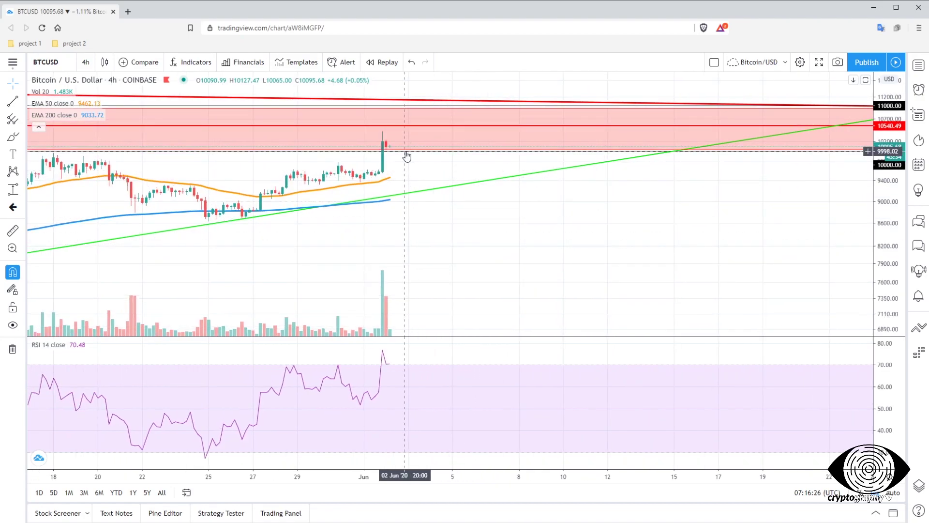
left_click_drag(402, 256, 442, 253)
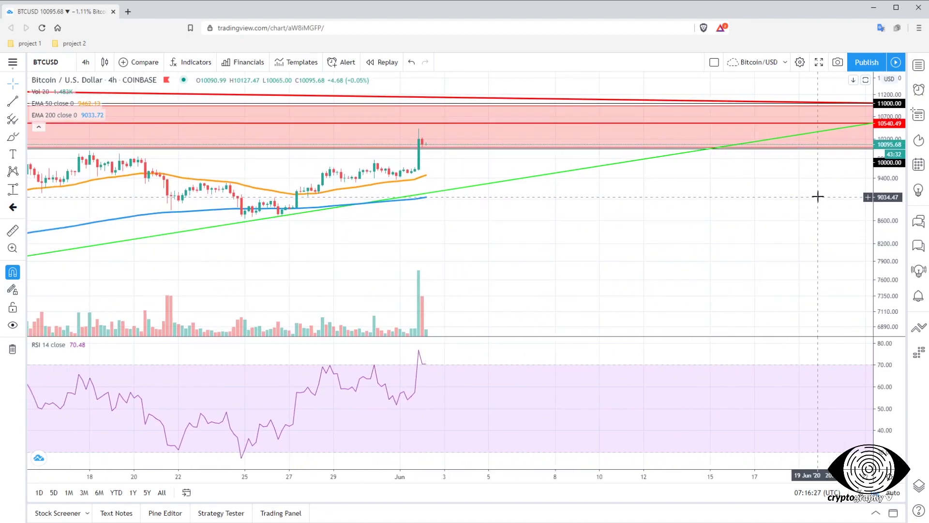
left_click_drag(889, 200, 890, 225)
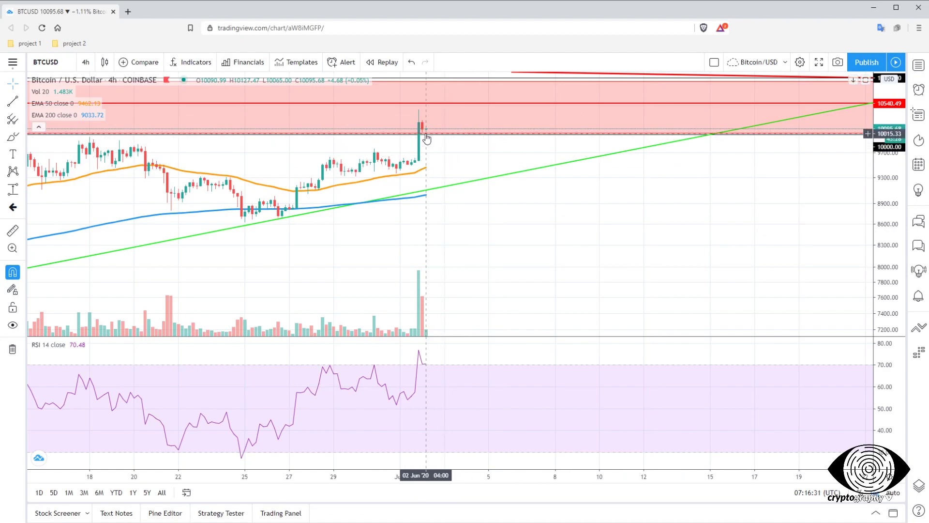
left_click_drag(448, 257, 462, 253)
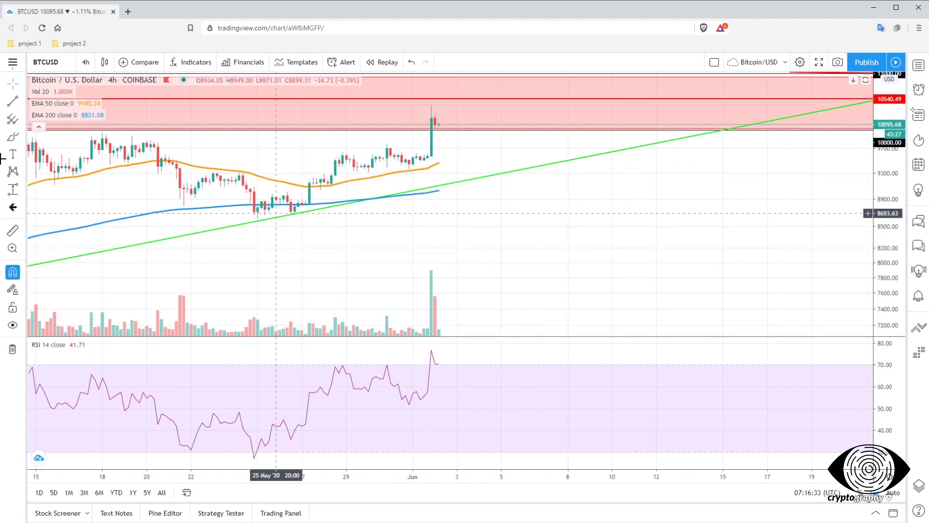
- Draw a thin rectangle with magnet mode off, between 9779.17 and 9715.01, from 28 May 2020 12:00 to 8 June 2020 00:00
left_click(7, 107)
left_click(14, 140)
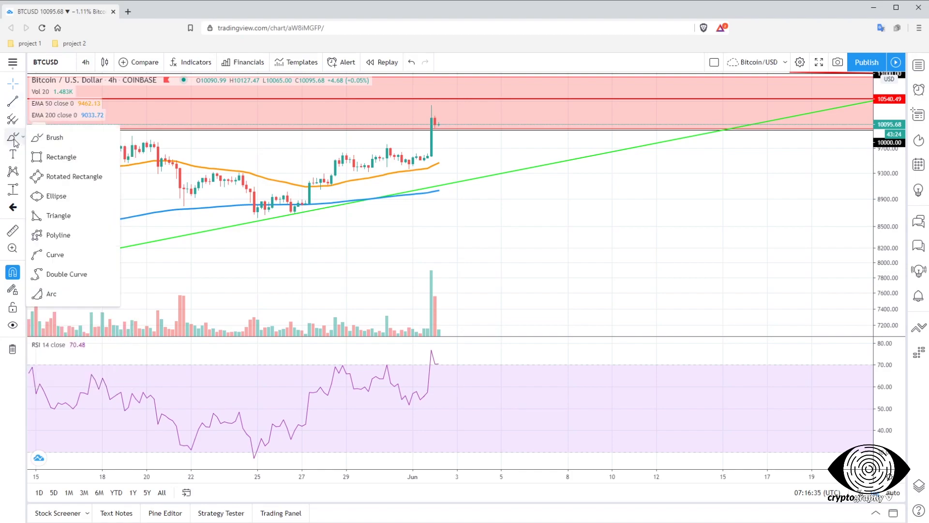
left_click(58, 155)
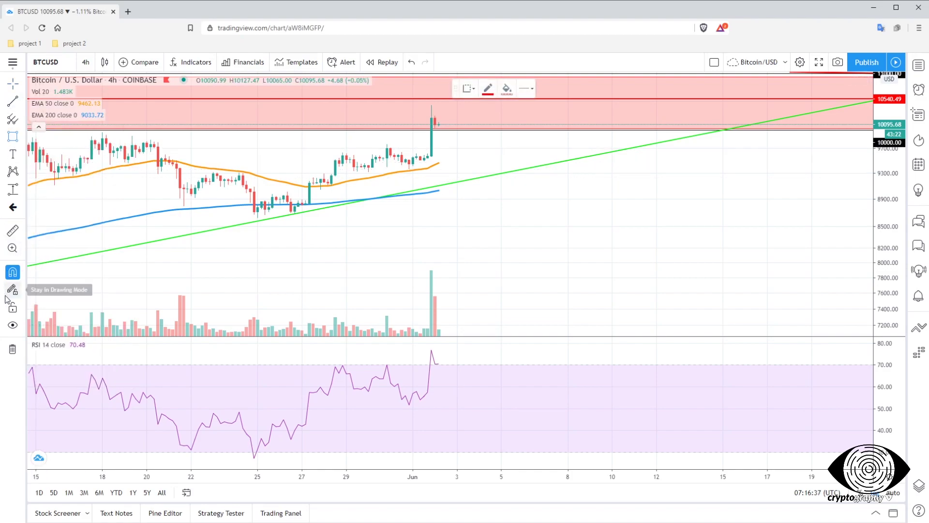
left_click(13, 272)
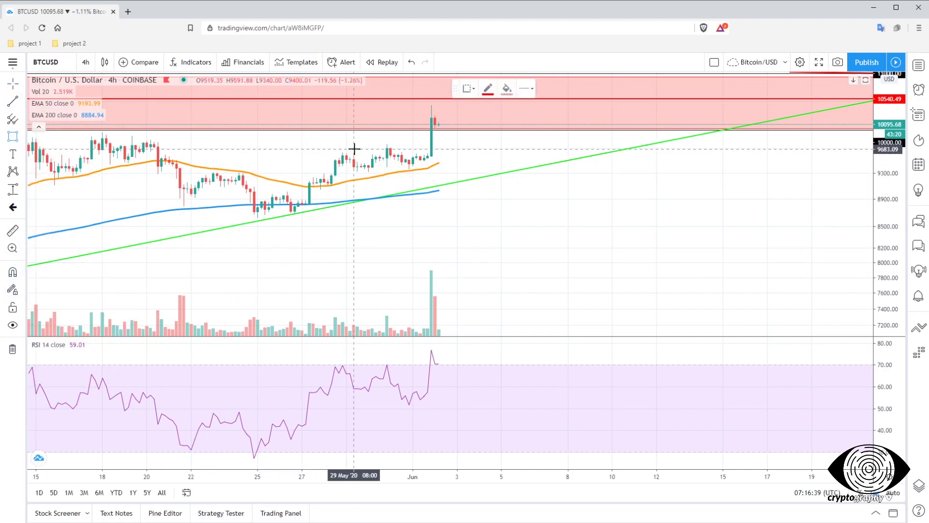
left_click_drag(335, 143, 569, 148)
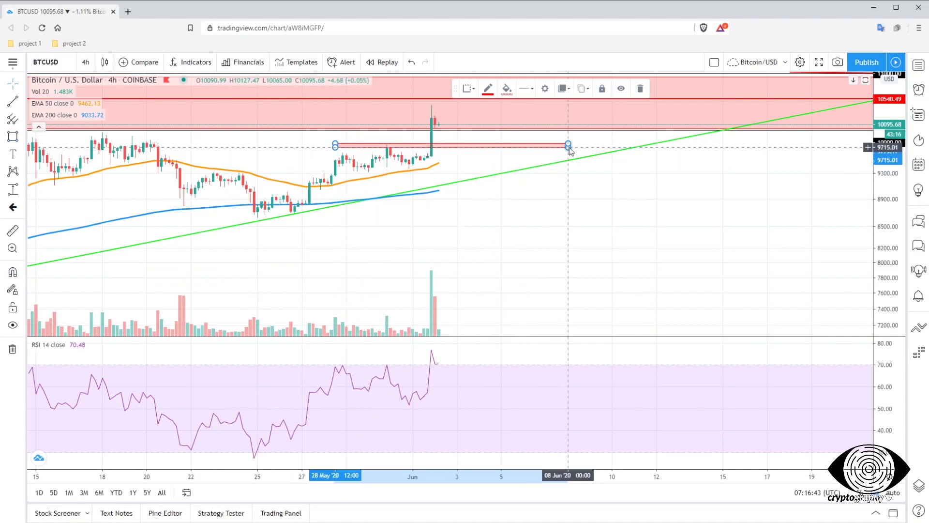
- Recolour the border and fill of the thin rectangle below the 10000 level bright green
left_click(488, 88)
left_click(521, 117)
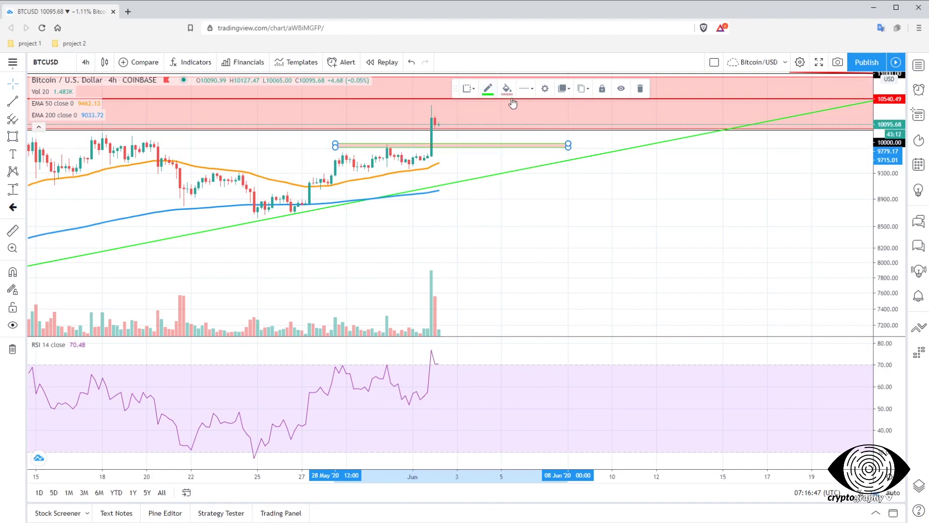
left_click(507, 89)
left_click(541, 117)
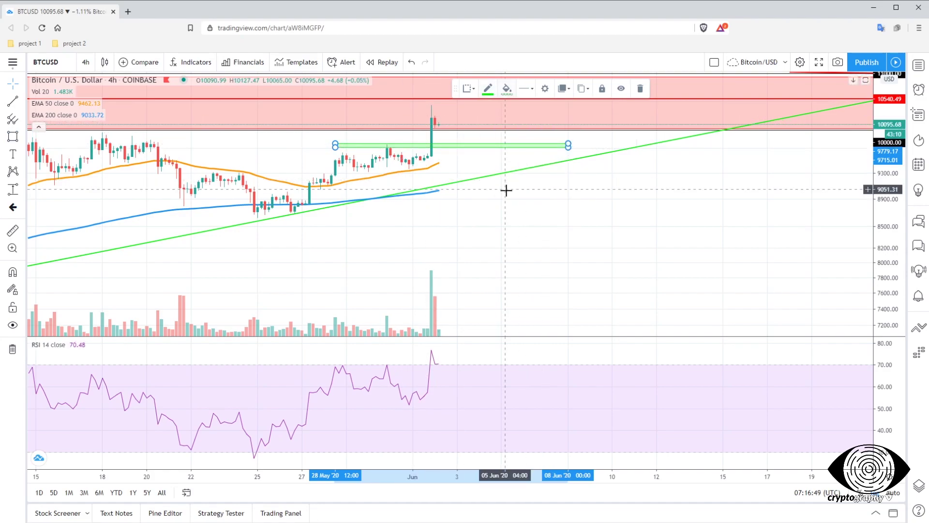
left_click(384, 221)
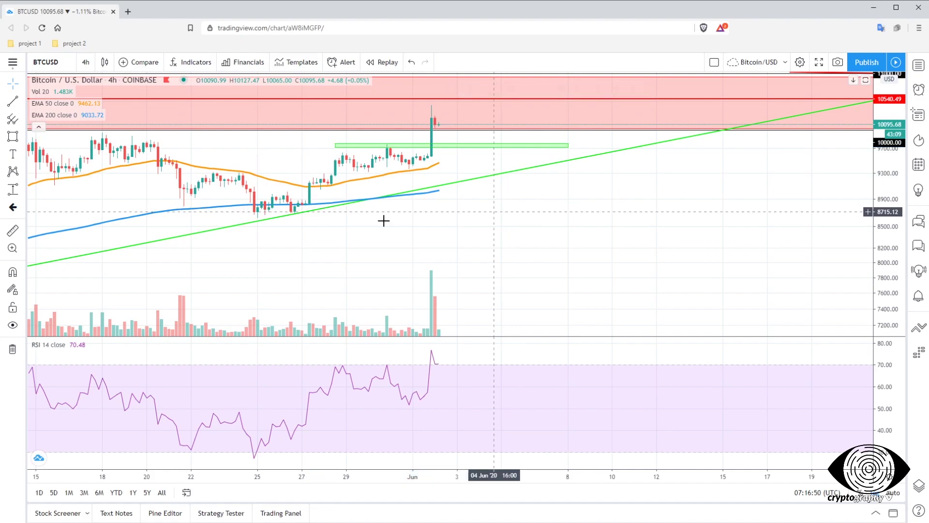
- Draw a black freehand brush curve from the latest candle, dipping to just above the green rectangle and rising back towards 10000
left_click(19, 139)
left_click(44, 135)
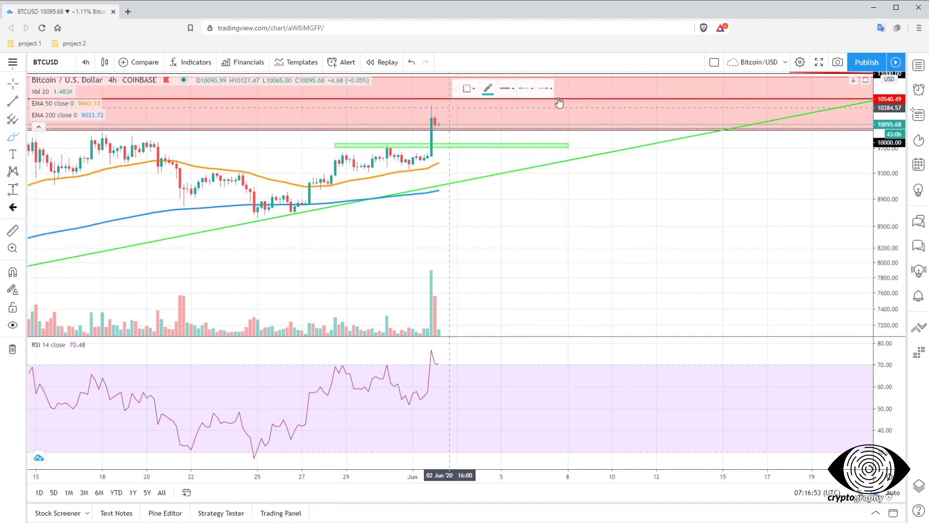
left_click(489, 89)
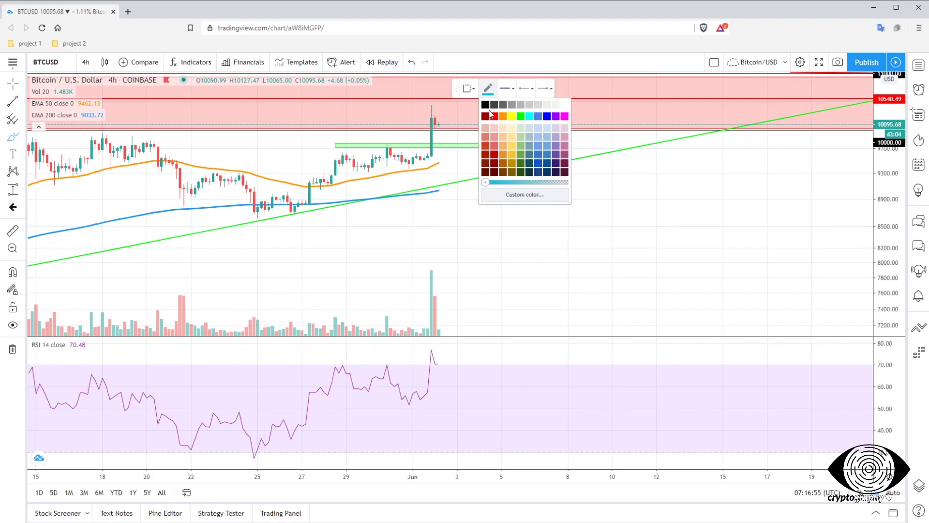
left_click(486, 106)
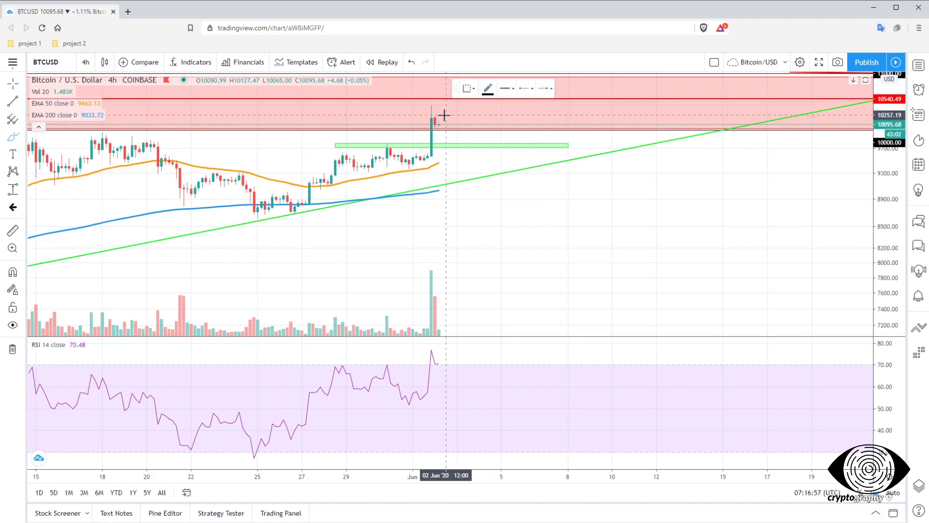
mouse_move(443, 120)
left_mouse_down()
mouse_move(458, 142)
mouse_move(472, 129)
left_mouse_up()
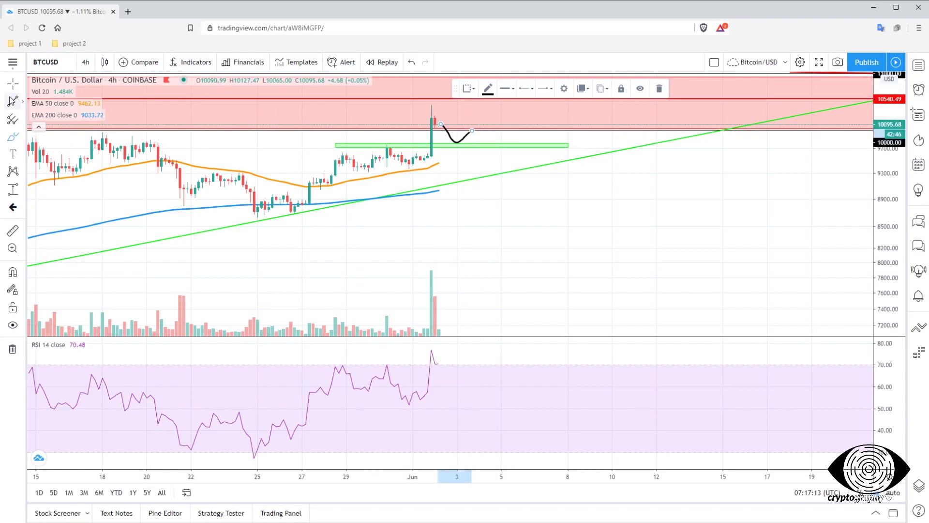
- Brush black ovals around the two candle touches of the 50 EMA and black strokes extending the 50 and 200 EMAs to about 5 June
left_click(436, 239)
mouse_move(34, 92)
left_click(12, 137)
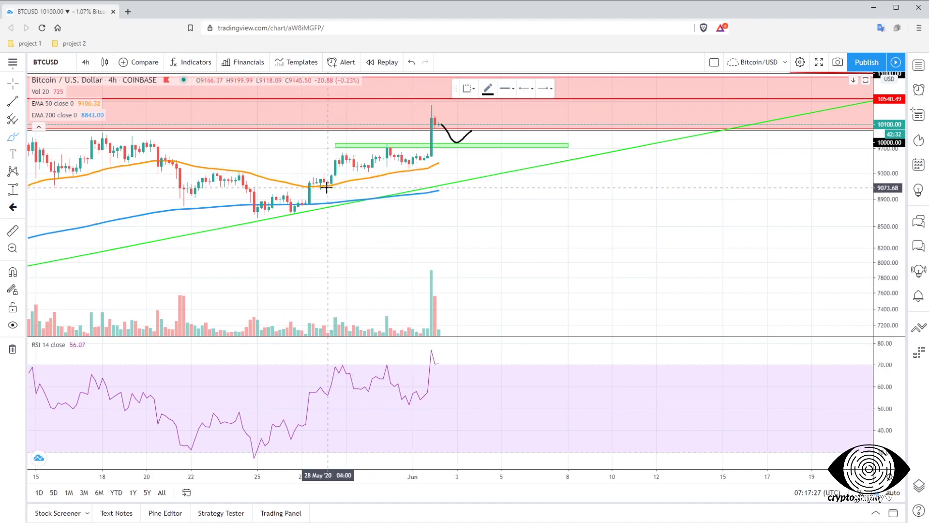
mouse_move(324, 189)
left_mouse_down()
mouse_move(345, 188)
mouse_move(320, 187)
left_mouse_up()
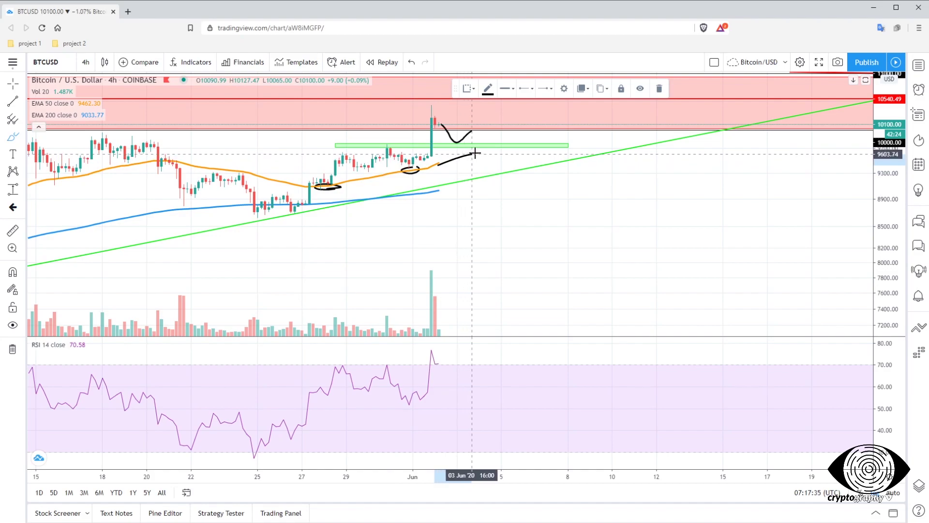
left_click_drag(498, 144, 498, 145)
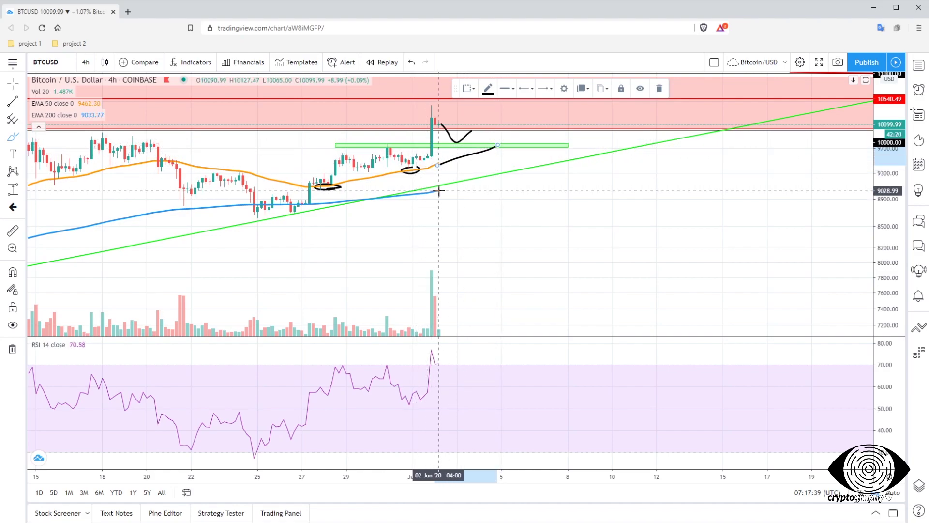
left_click_drag(475, 184, 501, 185)
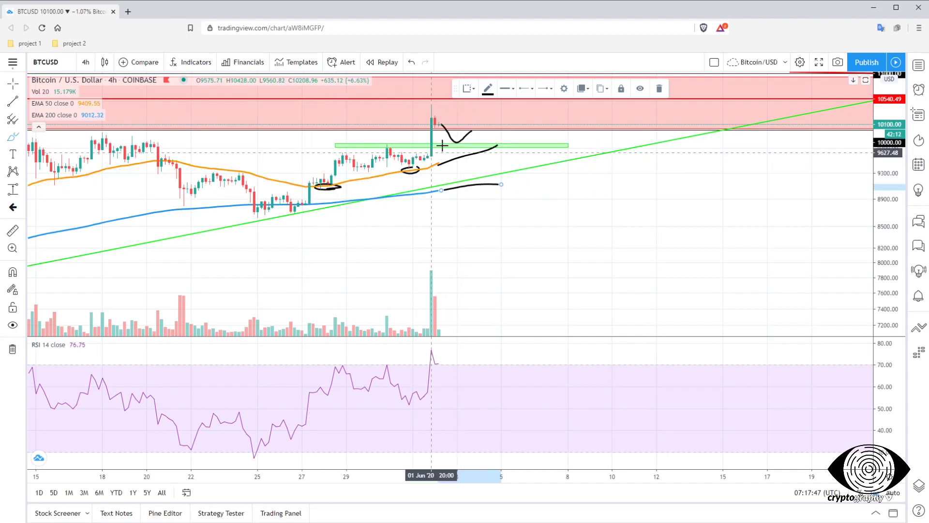
- Draw a green trend line with magnet mode on, from the low near 27 May 2020 under the rising candles to just above the 10000 level
left_click(12, 100)
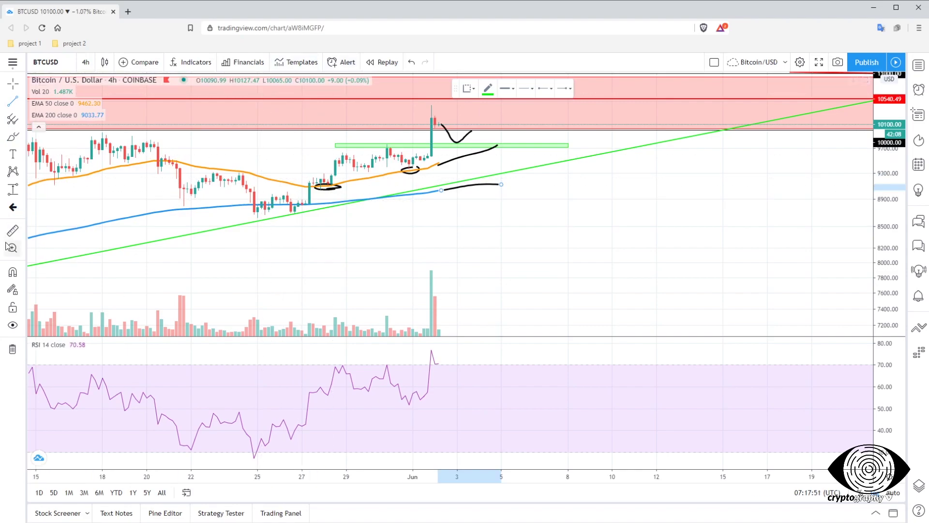
left_click(13, 272)
mouse_move(295, 215)
left_mouse_down()
mouse_move(498, 125)
mouse_move(530, 135)
mouse_move(536, 108)
mouse_move(381, 222)
mouse_move(511, 121)
mouse_move(513, 108)
mouse_move(491, 135)
mouse_move(536, 114)
mouse_move(516, 126)
left_mouse_up()
left_click(332, 266)
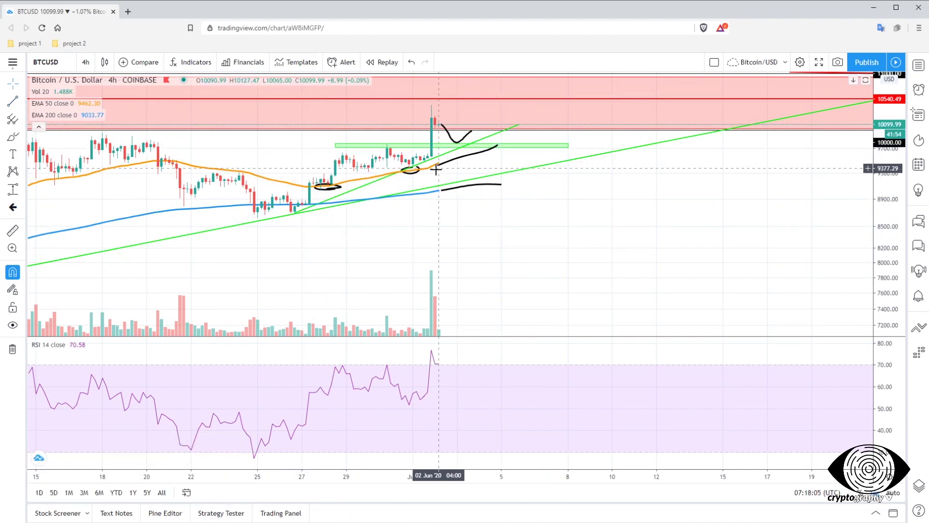
- Brush a black circle around the latest RSI peak and a black arrow pointing down from it towards the 60 level
scroll(320, 257, "up", 2)
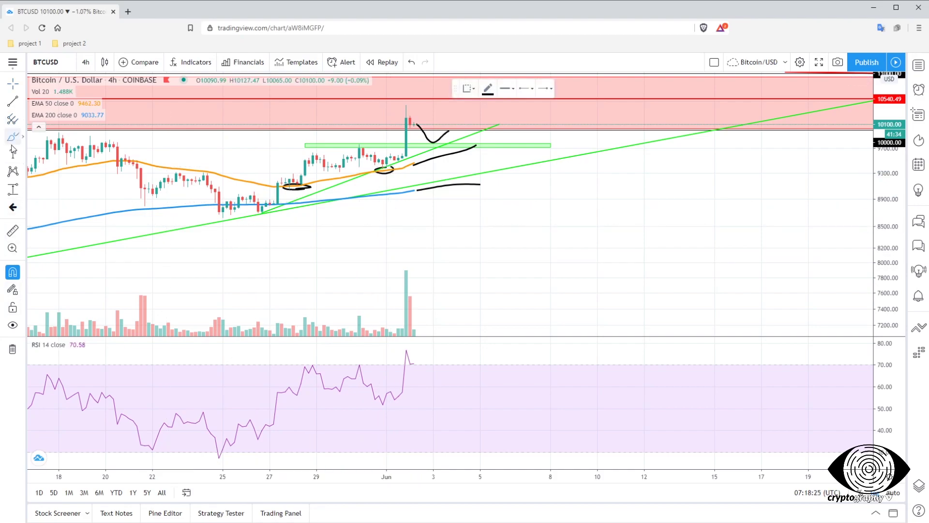
mouse_move(426, 358)
left_mouse_down()
mouse_move(390, 344)
mouse_move(410, 380)
mouse_move(436, 375)
mouse_move(423, 356)
mouse_move(445, 389)
mouse_move(465, 385)
left_mouse_up()
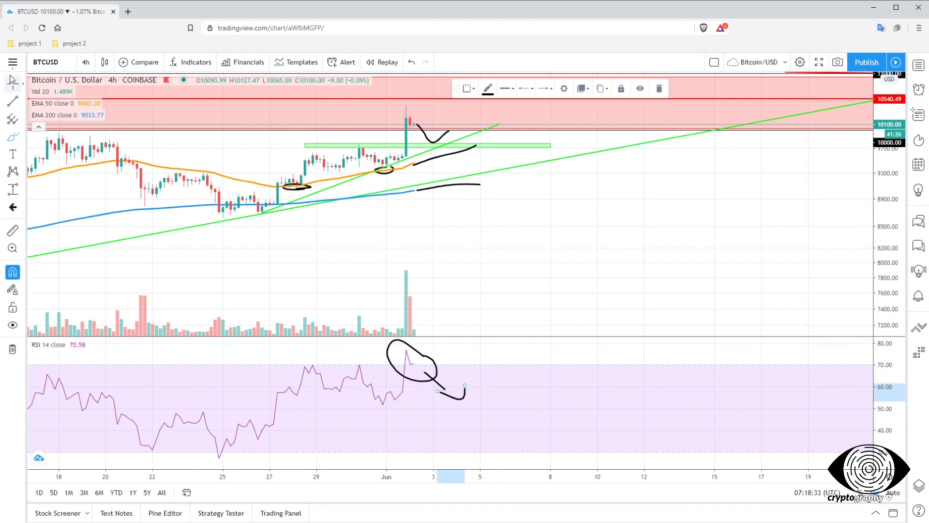
left_click(303, 249)
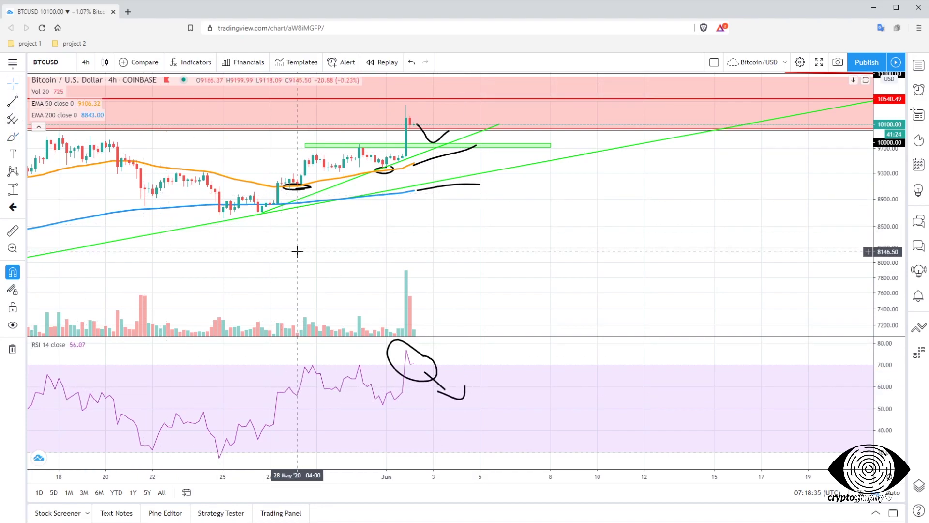
- Delete the brush strokes extending the 50 and 200 EMAs and the two ovals along the 50 EMA
scroll(306, 252, "down", 3)
scroll(306, 252, "down", 2)
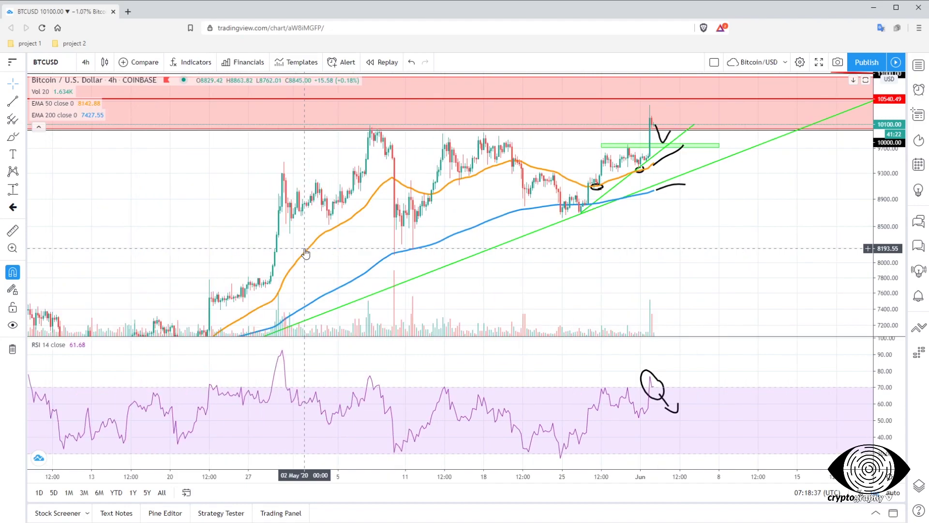
scroll(305, 252, "up", 2)
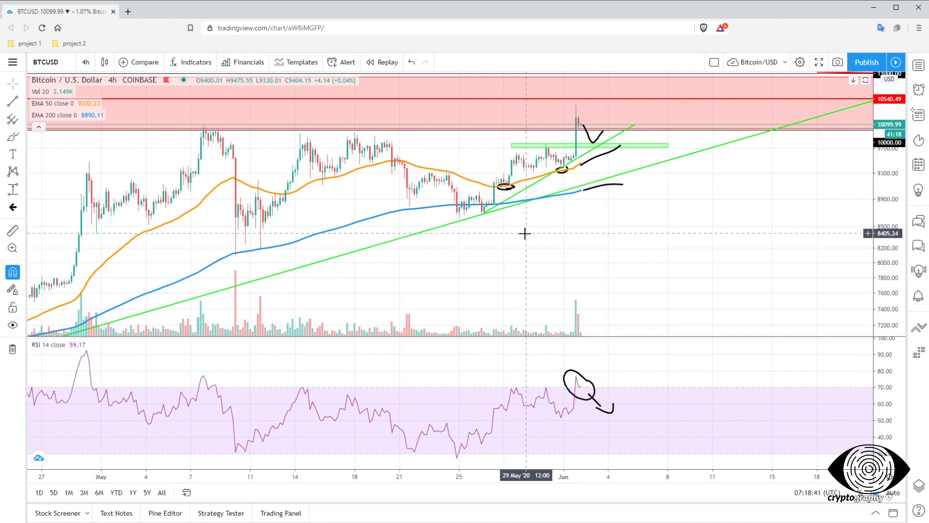
scroll(511, 238, "up", 1)
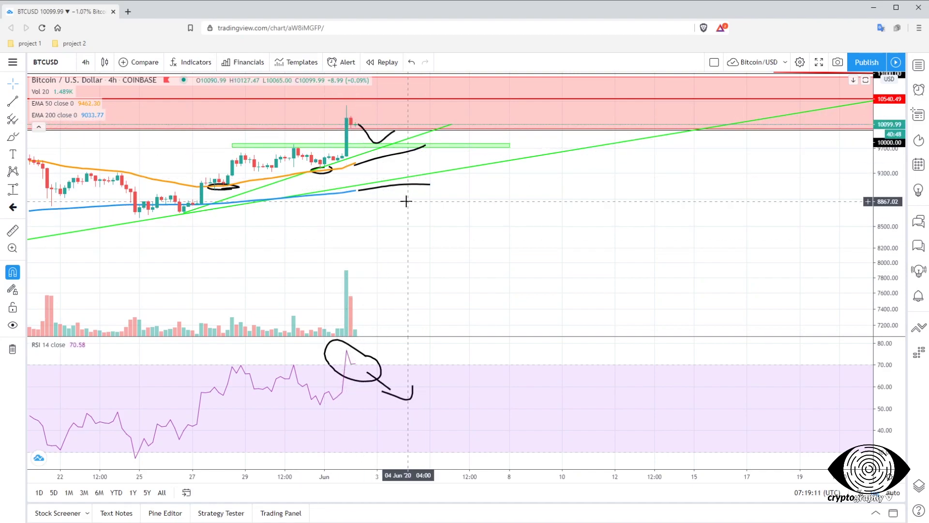
left_click(390, 187)
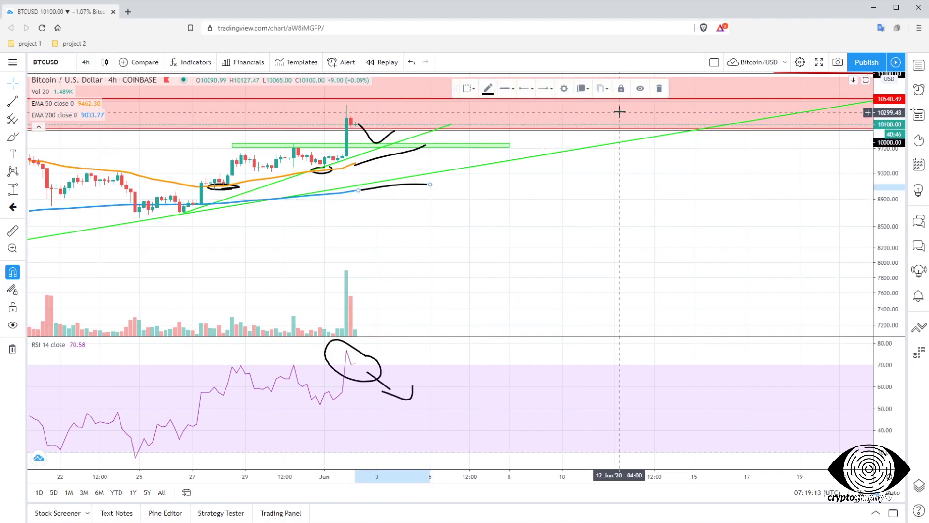
left_click(659, 88)
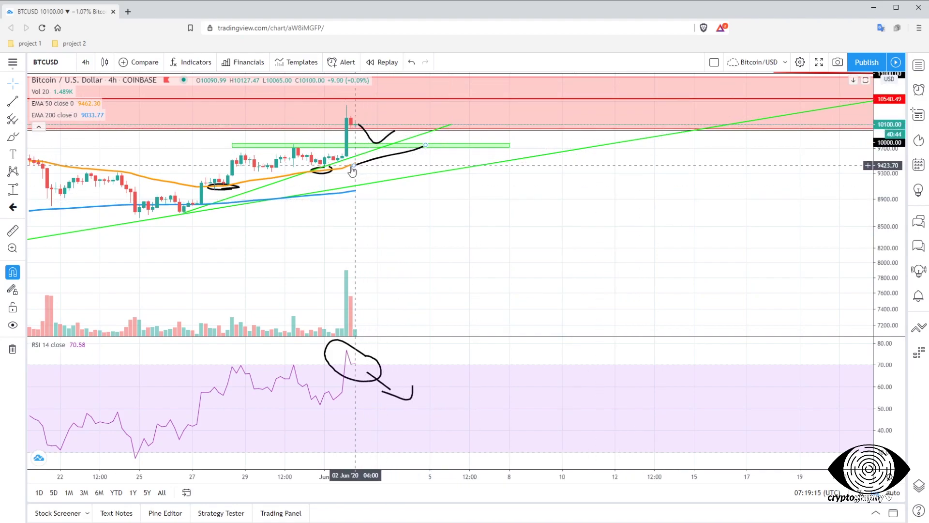
left_click(324, 175)
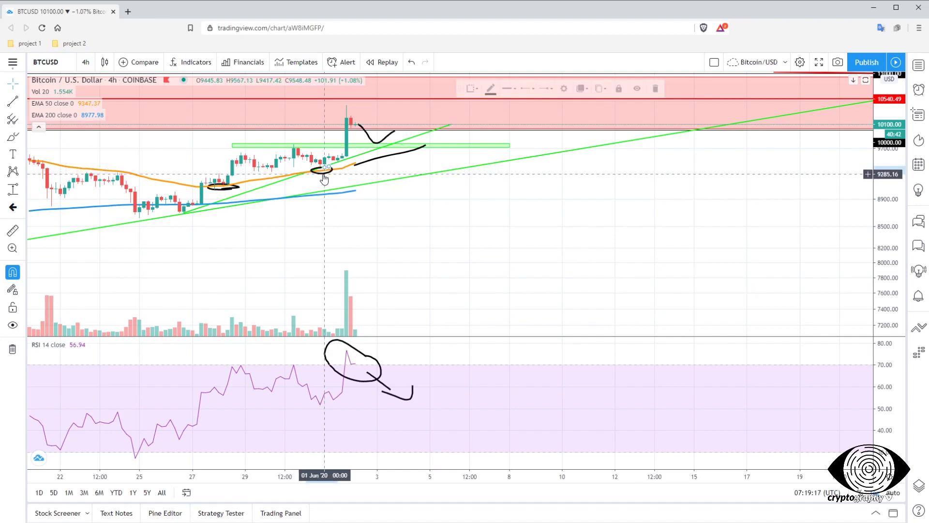
key("Delete")
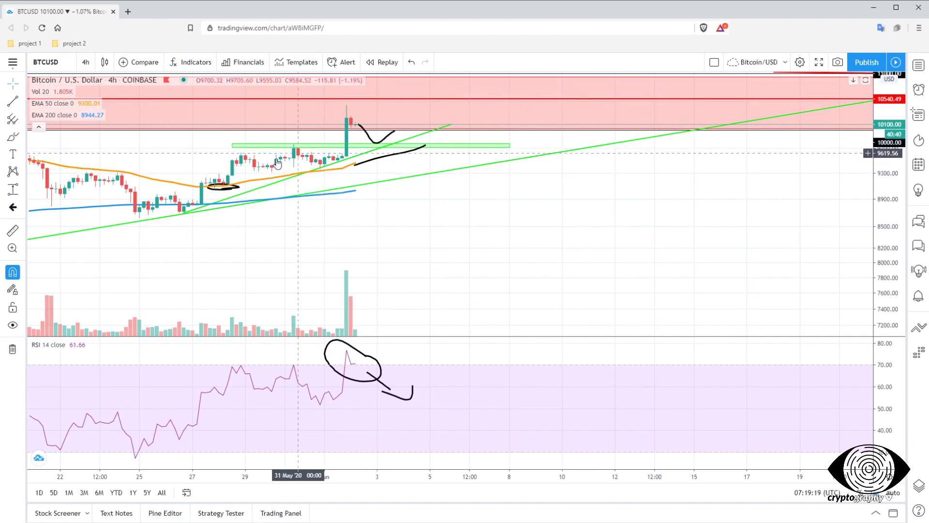
left_click(217, 187)
left_click(658, 90)
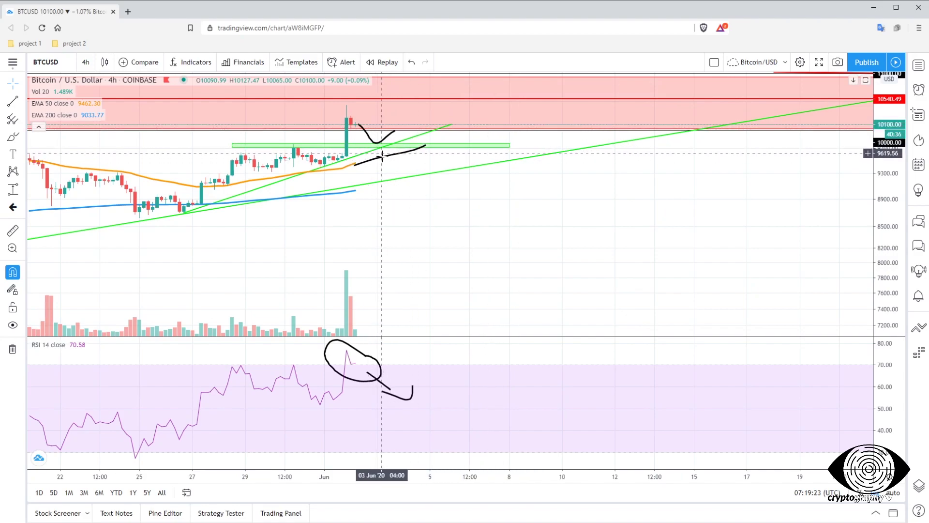
left_click(382, 154)
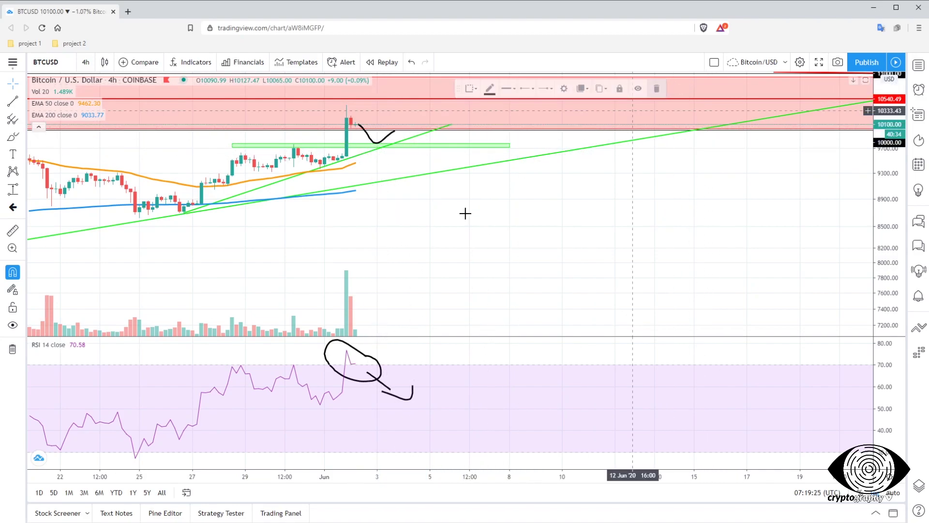
- Delete the circle and the arrow strokes drawn over the RSI
left_click(367, 357)
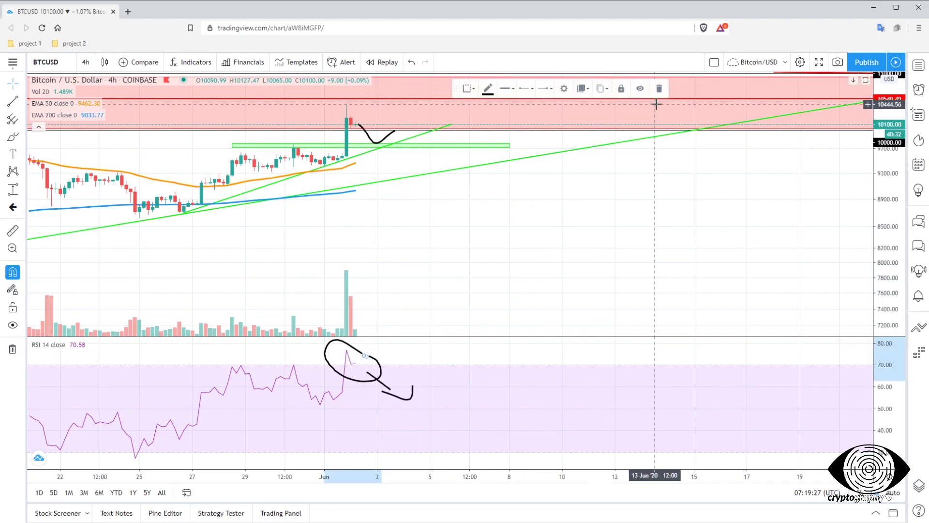
left_click(659, 88)
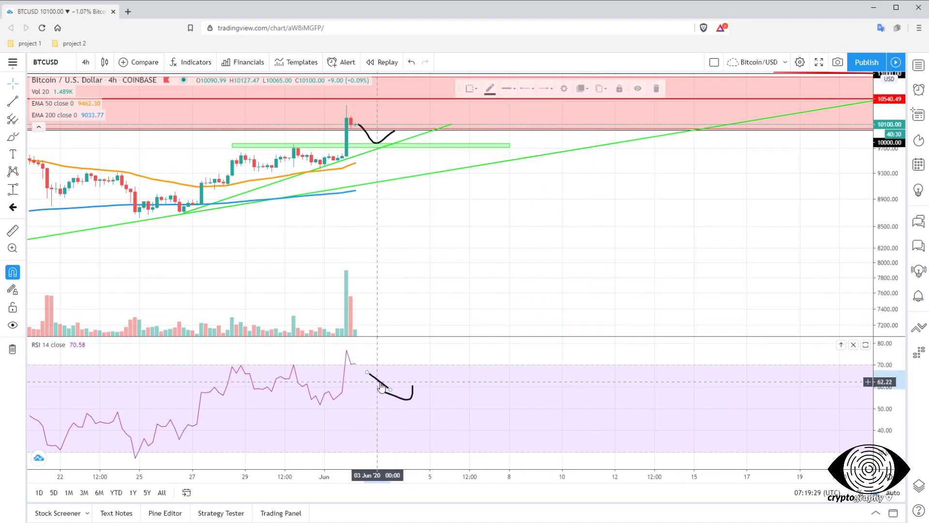
left_click(657, 89)
left_click(410, 398)
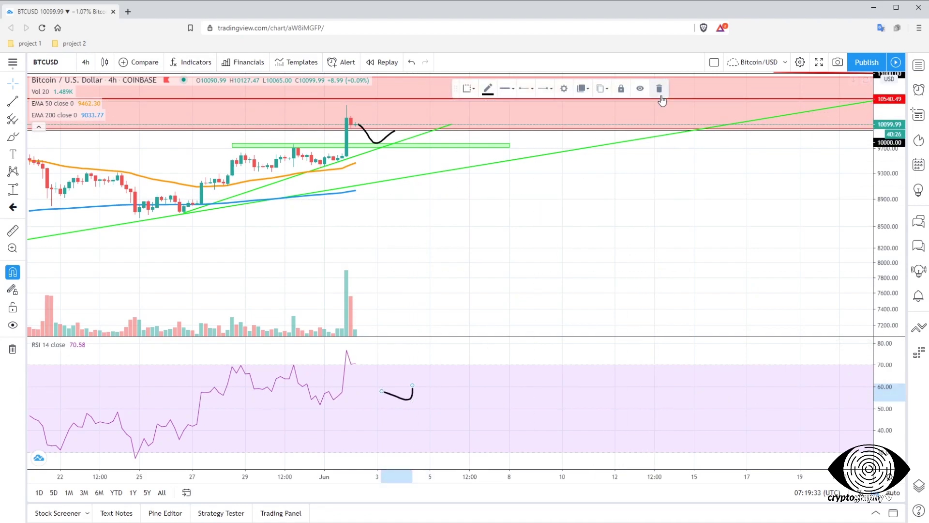
left_click(662, 97)
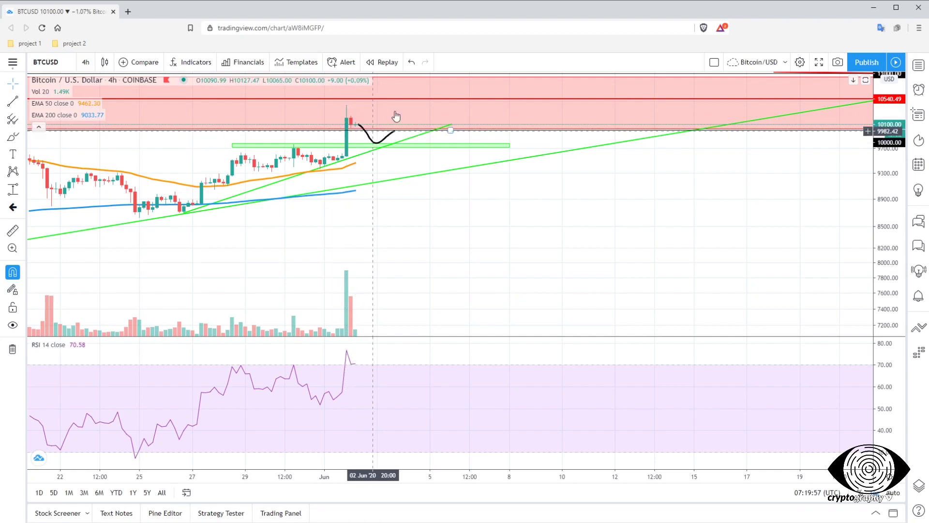
- Replace the freehand price path with a black brush arrow dipping from the latest candle to the green rectangle and rising back above 10000
left_click(386, 144)
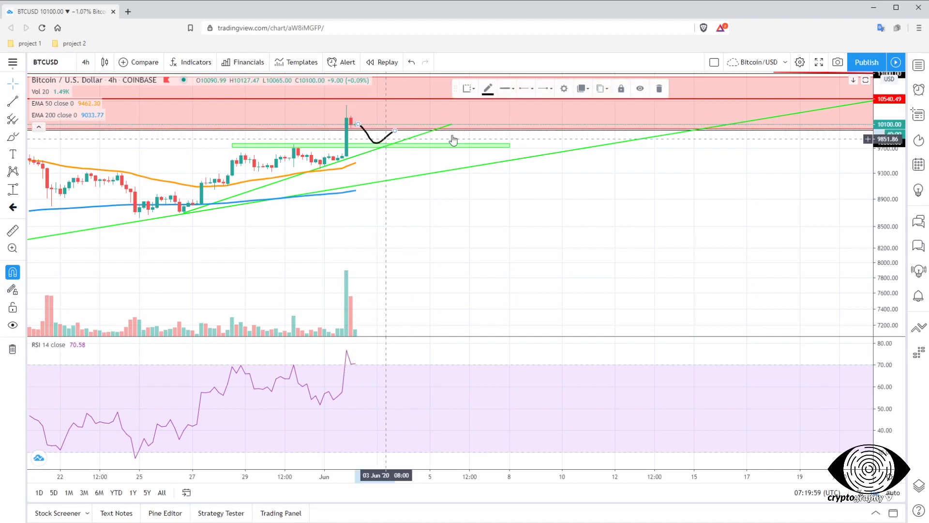
left_click(661, 88)
scroll(555, 237, "down", 5)
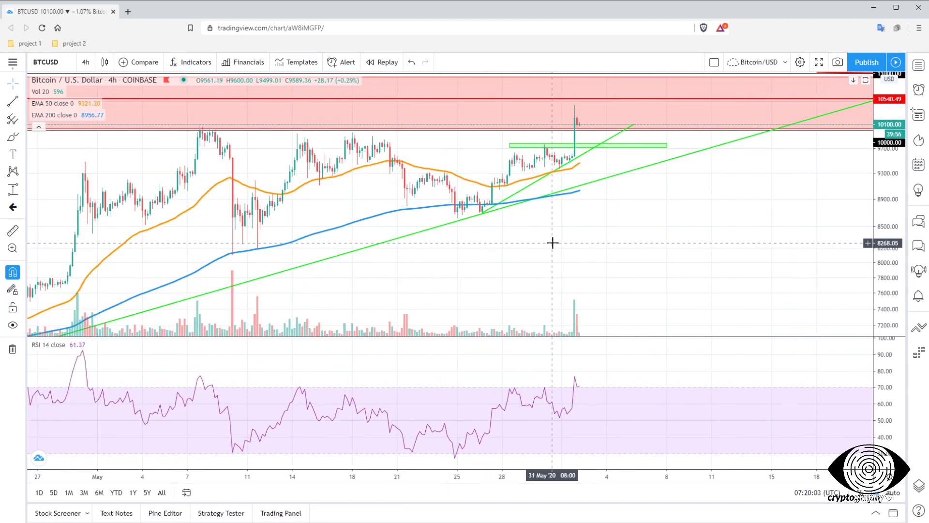
scroll(553, 243, "up", 2)
left_click(8, 137)
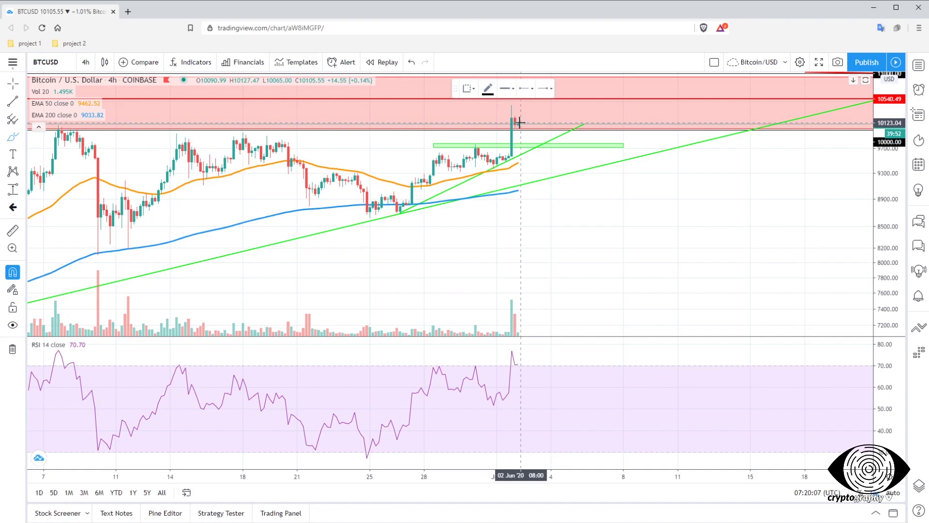
left_click_drag(520, 125, 539, 146)
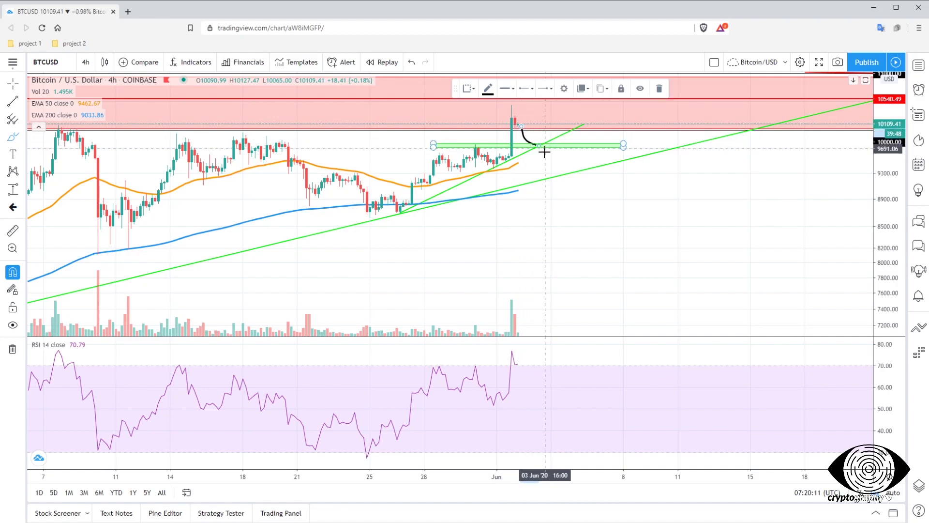
left_click_drag(547, 134, 556, 127)
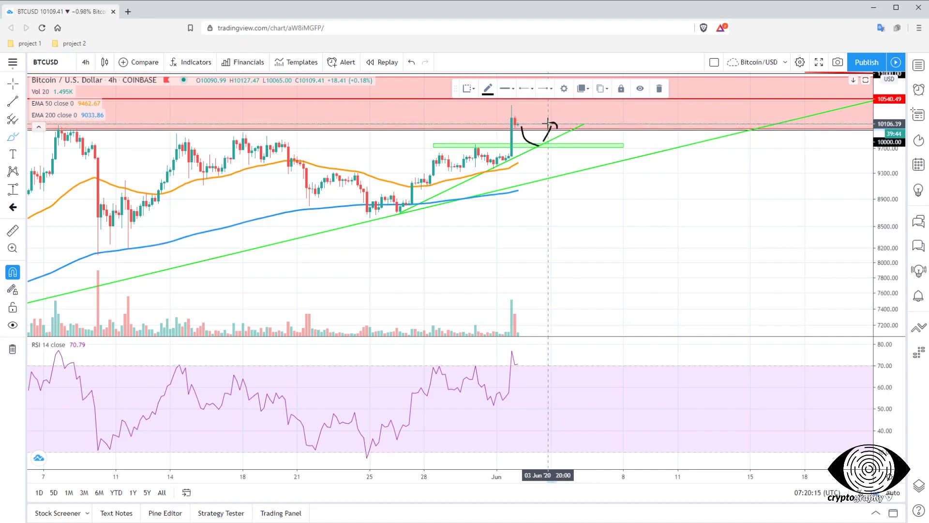
left_click(13, 87)
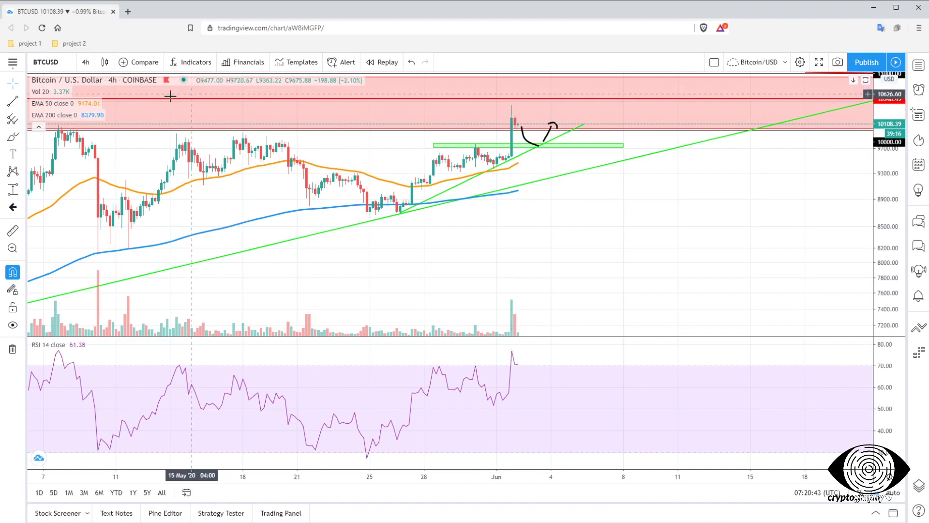
- Draw a red horizontal ray with magnet mode on, starting near the top of the 2 June 2020 00:00 candle
left_click(20, 101)
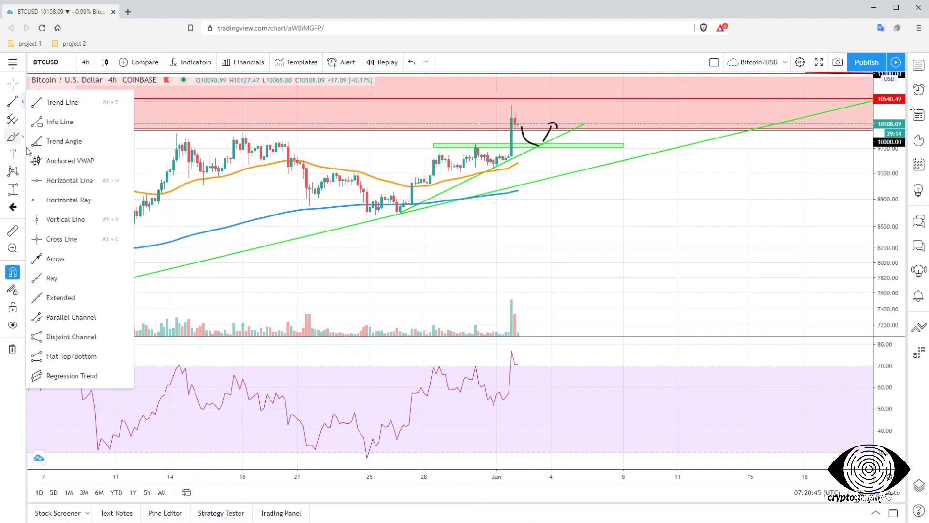
left_click(58, 197)
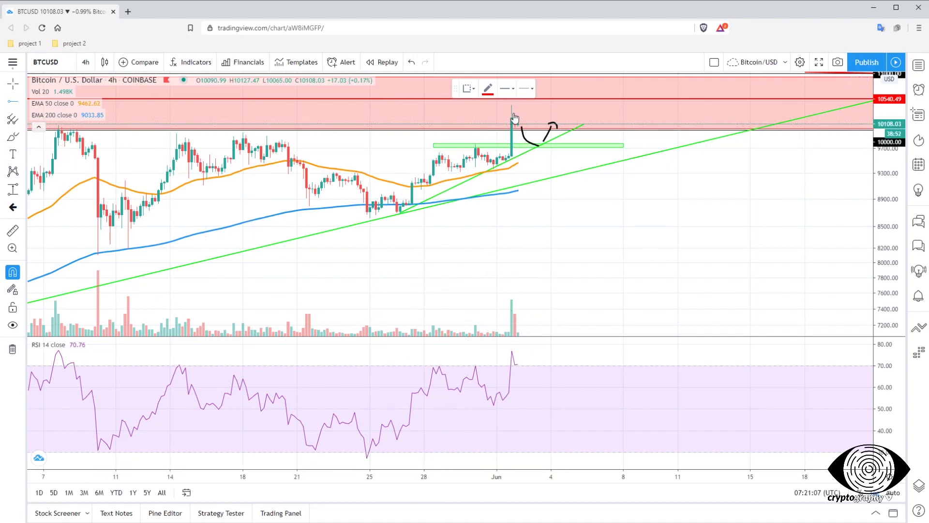
left_click_drag(454, 91, 285, 191)
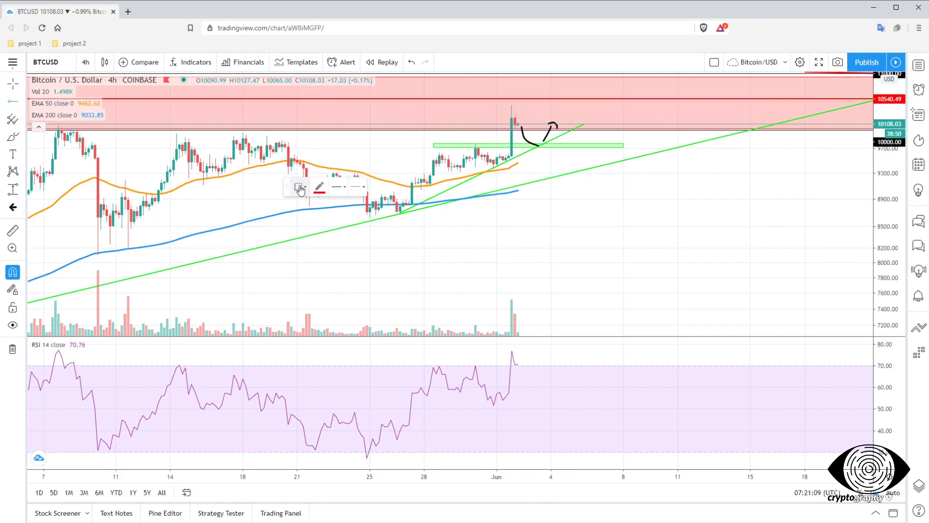
left_click(319, 187)
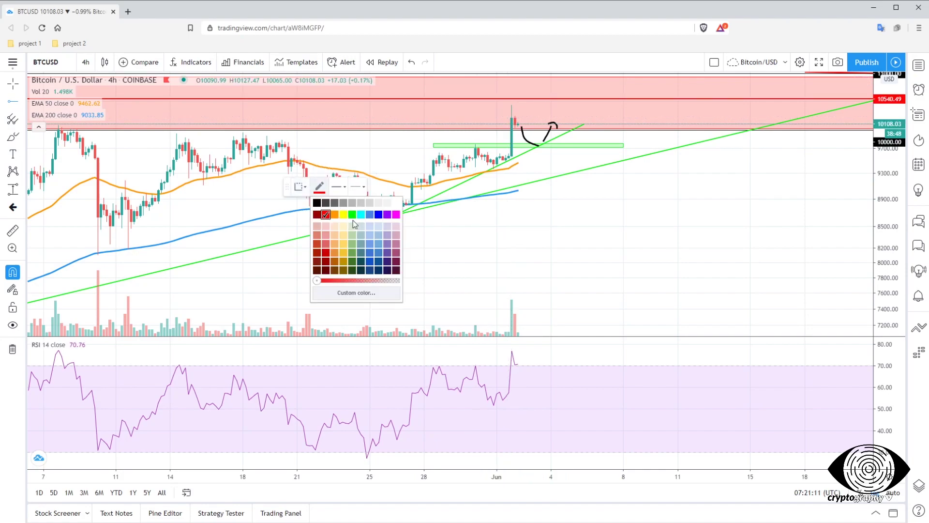
left_click(327, 218)
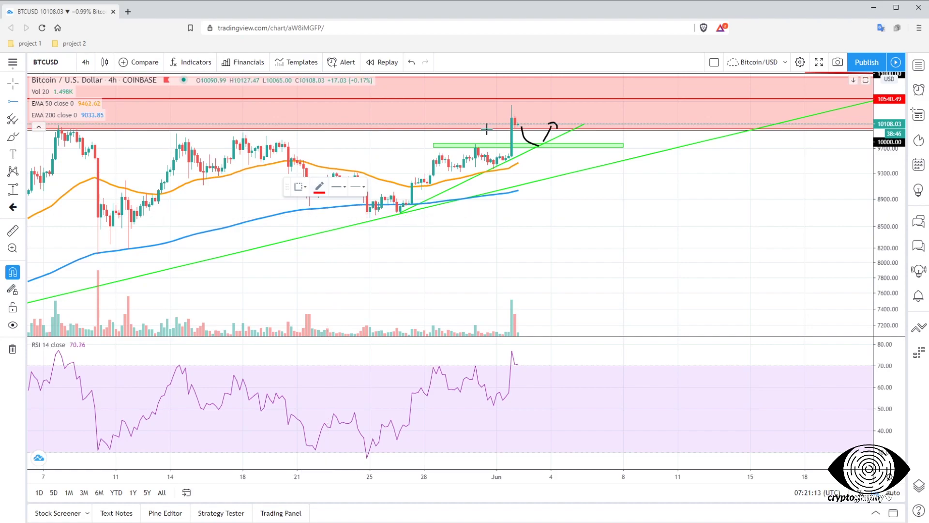
left_click(514, 112)
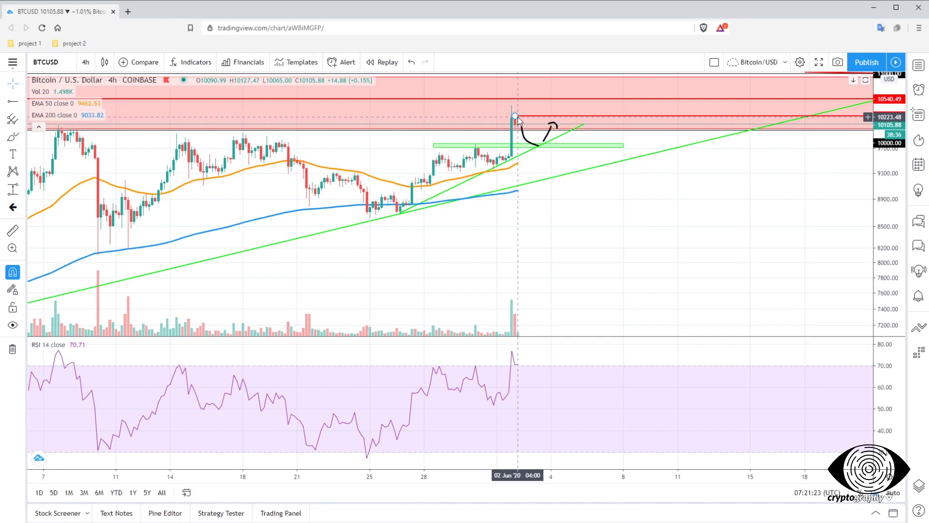
left_click_drag(515, 117, 514, 112)
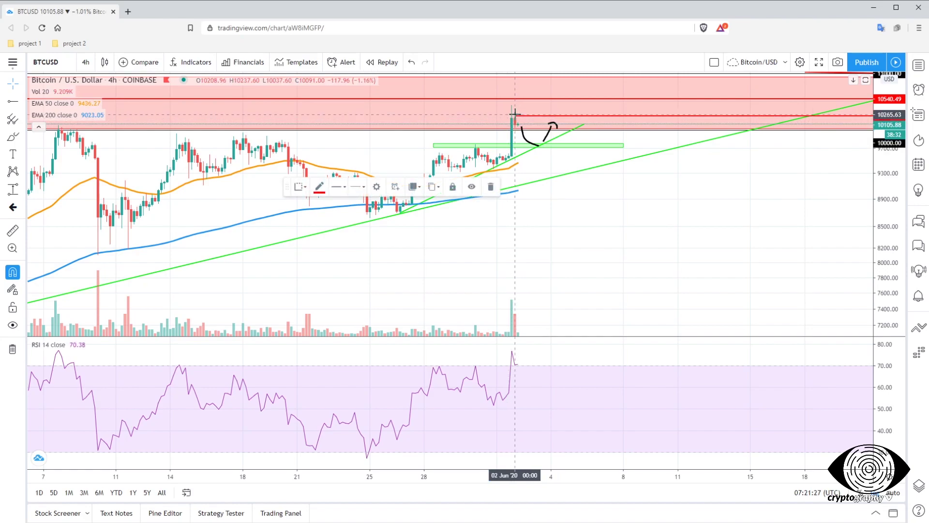
- Draw a second black brush arrow above the first, rising from just above the 10237.60 ray past the 10540.49 line
left_click(572, 246)
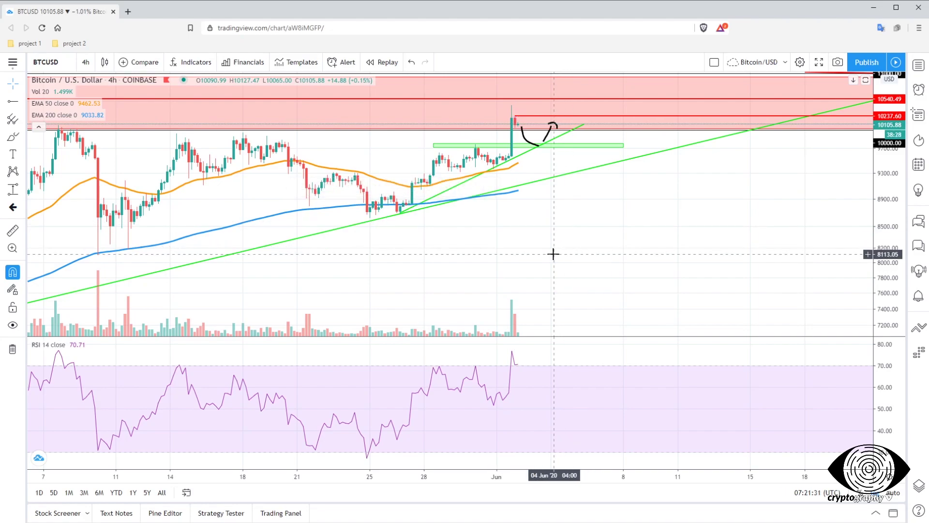
left_click(10, 135)
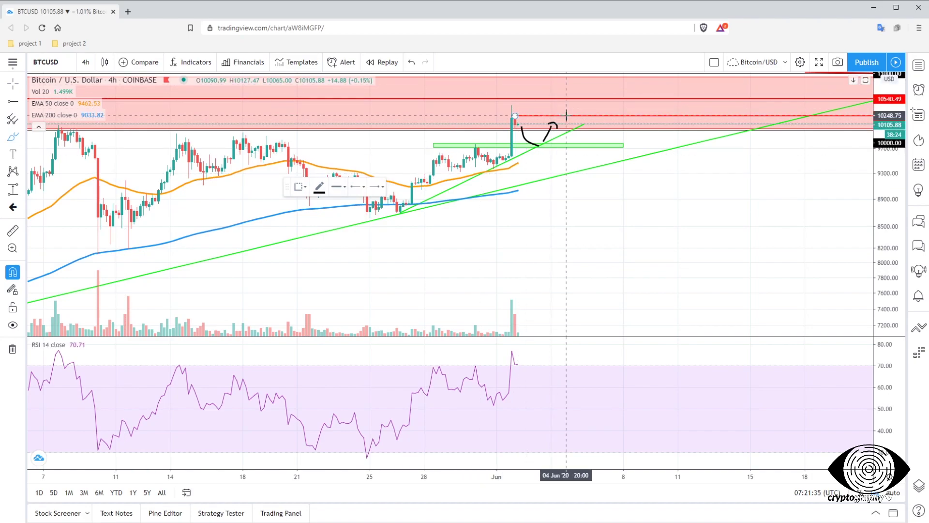
mouse_move(570, 113)
left_mouse_down()
mouse_move(579, 91)
mouse_move(567, 96)
left_mouse_up()
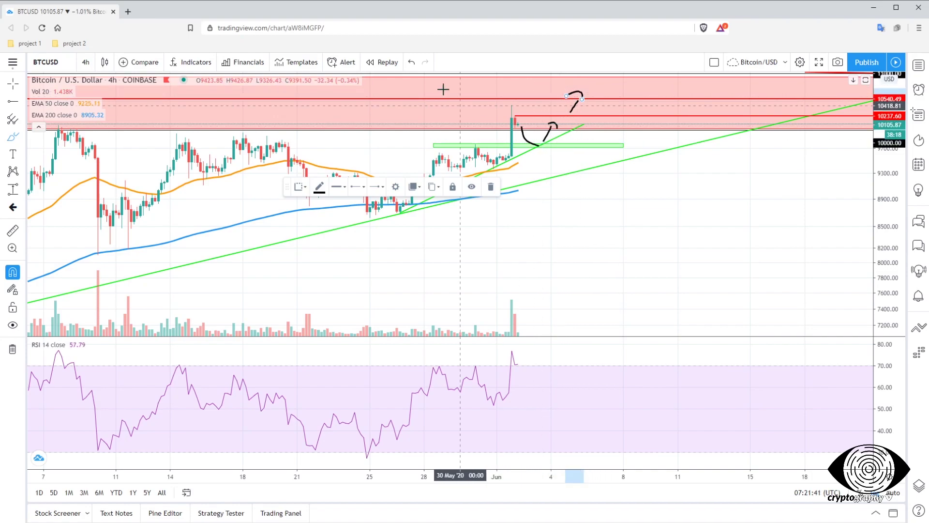
key("ctrl+z")
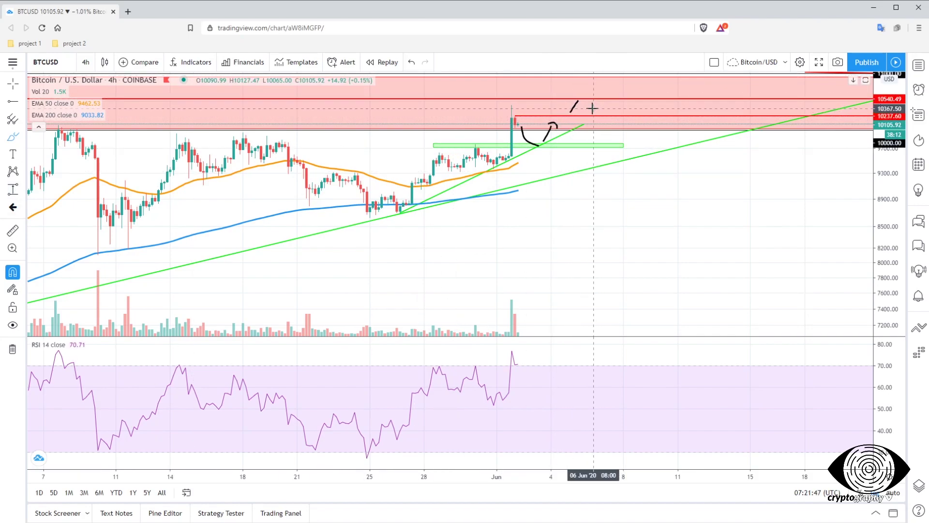
key("ctrl+y")
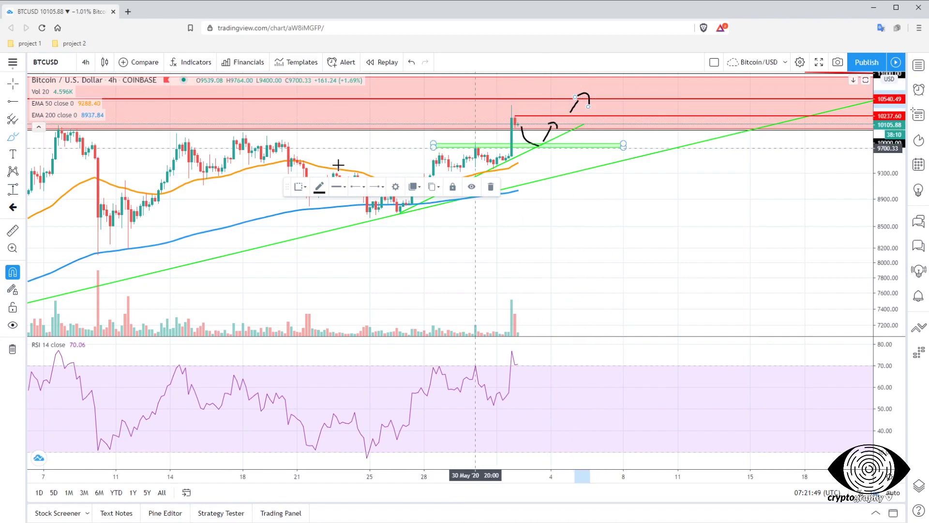
left_click(531, 257)
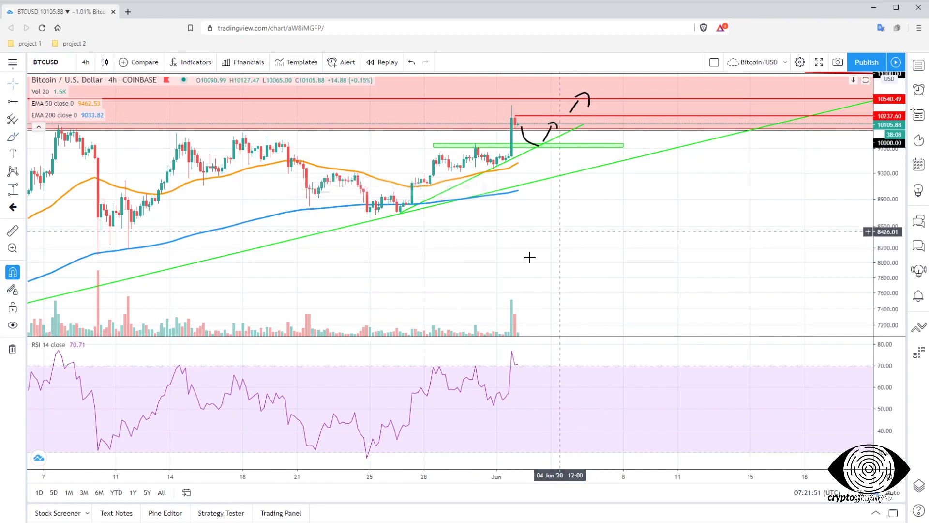
- Switch the chart to the 1-day interval and delete the black brush arrows beside the latest candle
scroll(431, 312, "down", 3)
left_click_drag(431, 311, 512, 302)
scroll(511, 301, "down", 4)
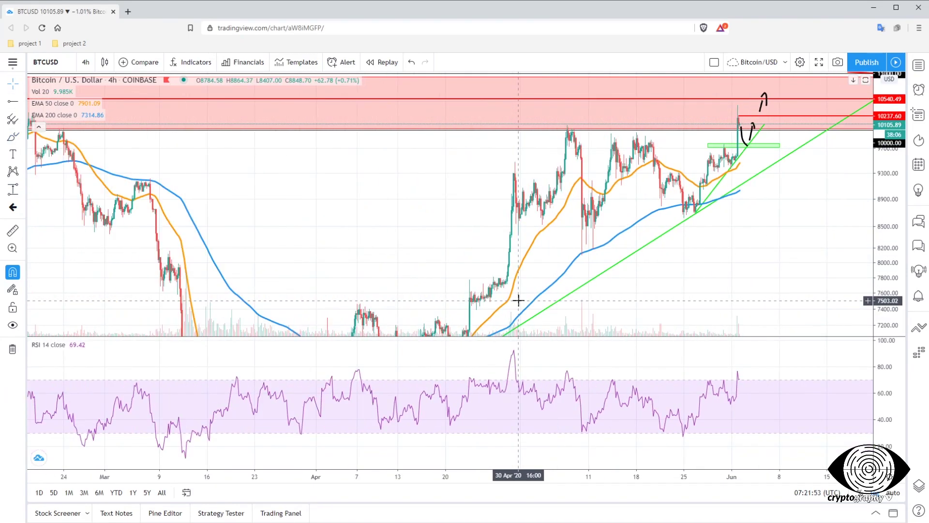
scroll(521, 300, "up", 4)
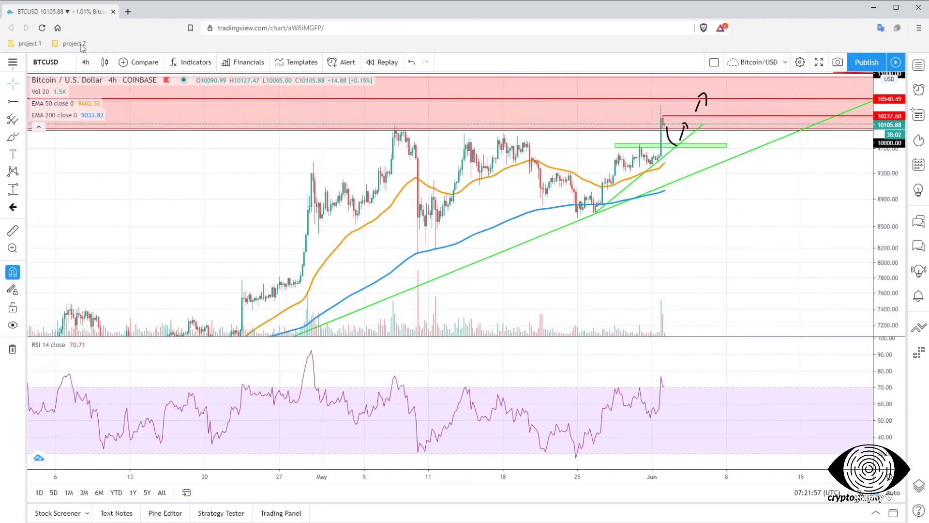
left_click(86, 62)
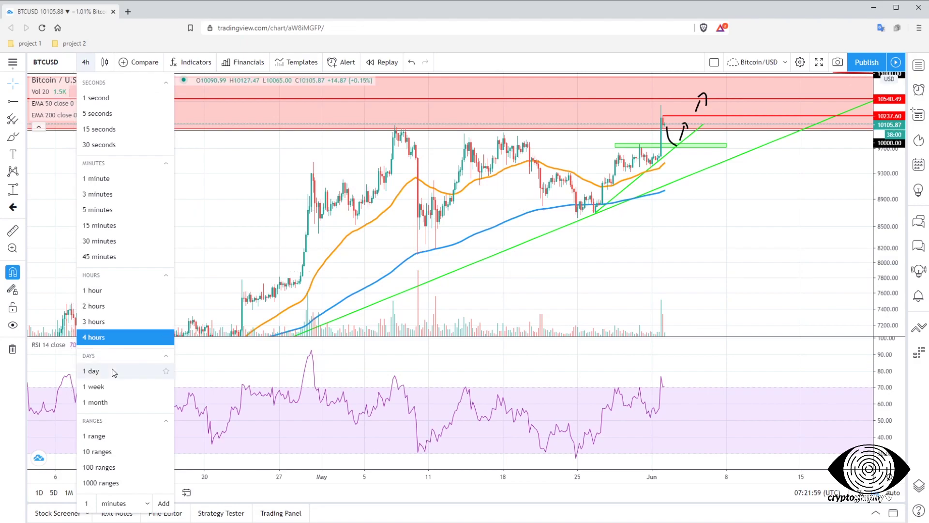
left_click(109, 371)
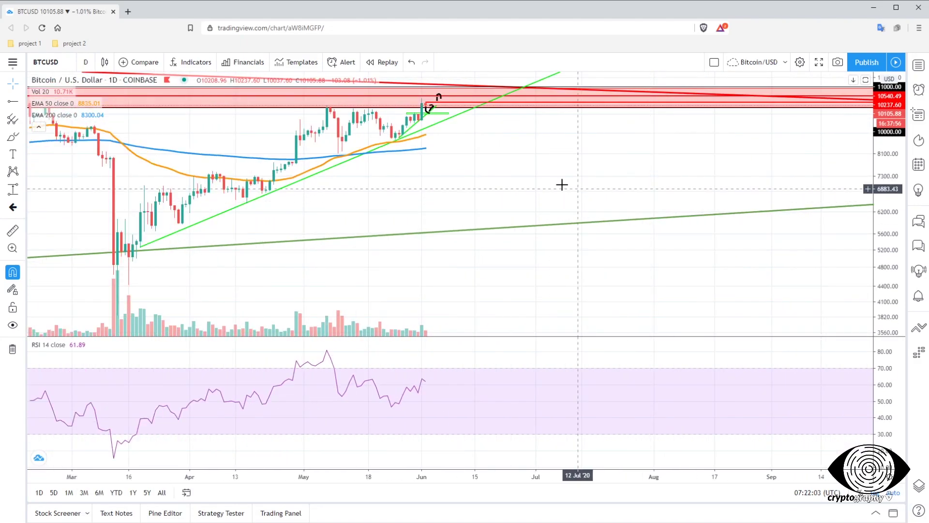
scroll(500, 172, "up", 1)
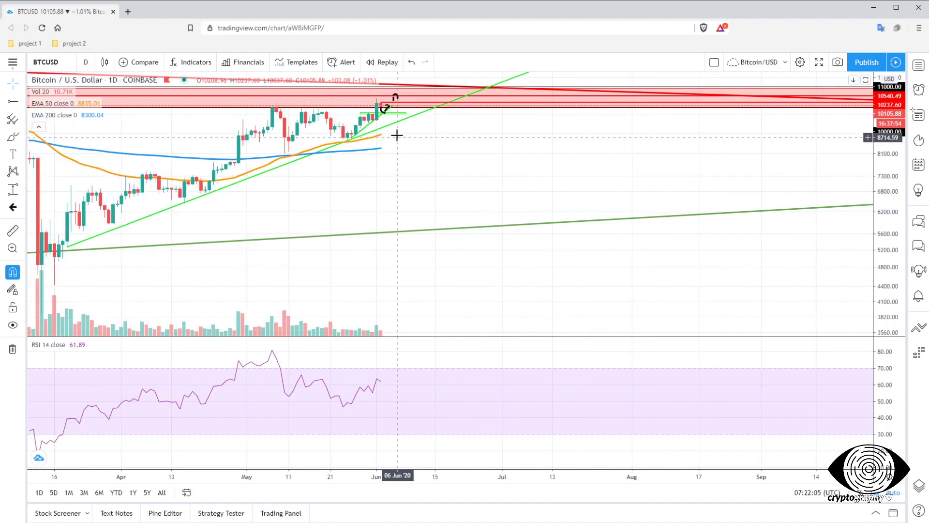
left_click(383, 108)
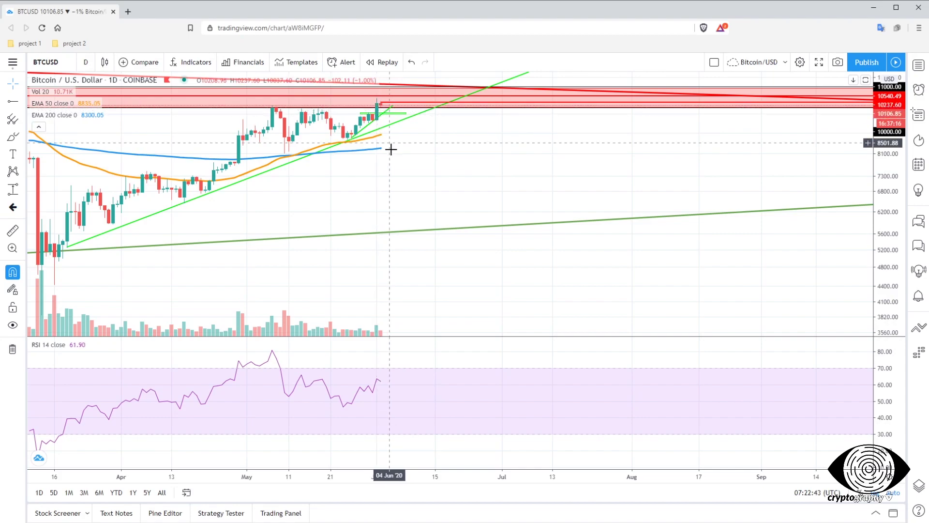
- Examine the latest daily candles against the red resistance zone, the green support rectangle, the rising trend lines and both EMAs
scroll(604, 125, "up", 4)
left_click_drag(209, 203, 486, 206)
scroll(498, 237, "up", 2)
scroll(437, 190, "down", 2)
scroll(438, 190, "up", 2)
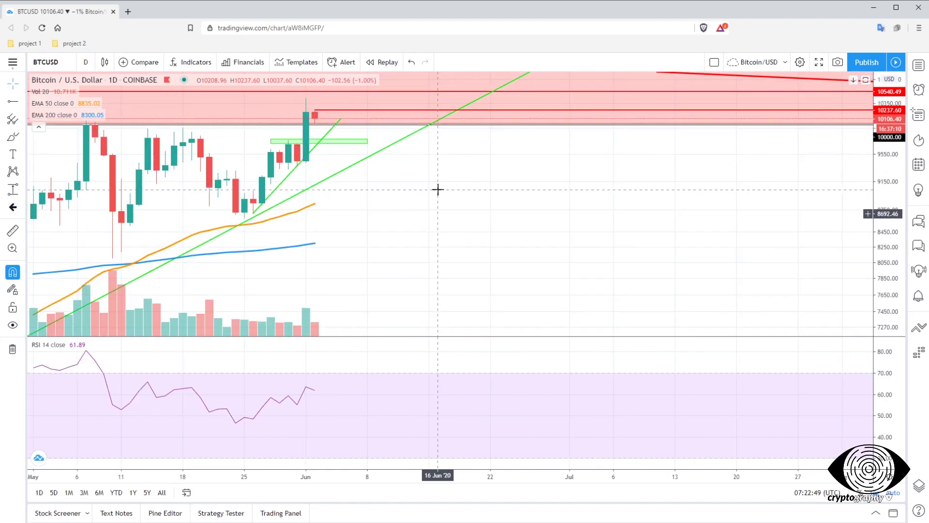
scroll(438, 191, "down", 3)
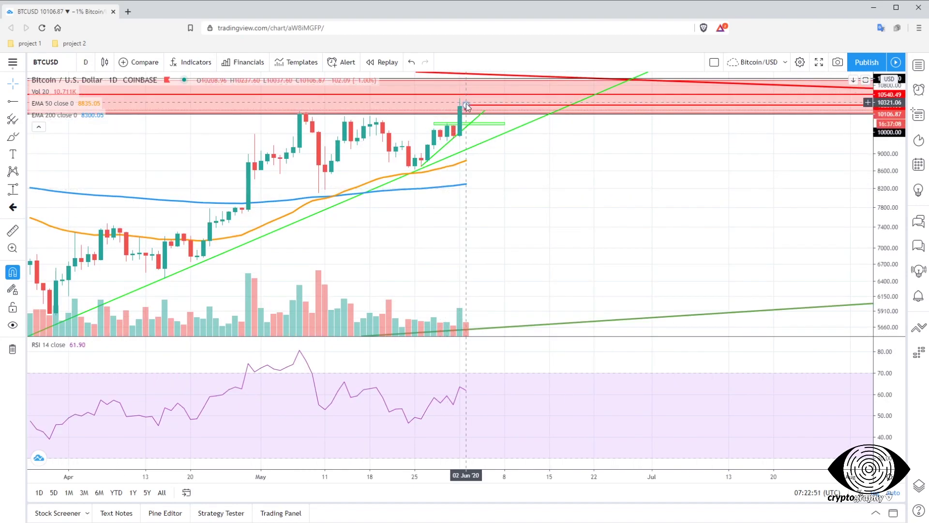
scroll(509, 119, "down", 2)
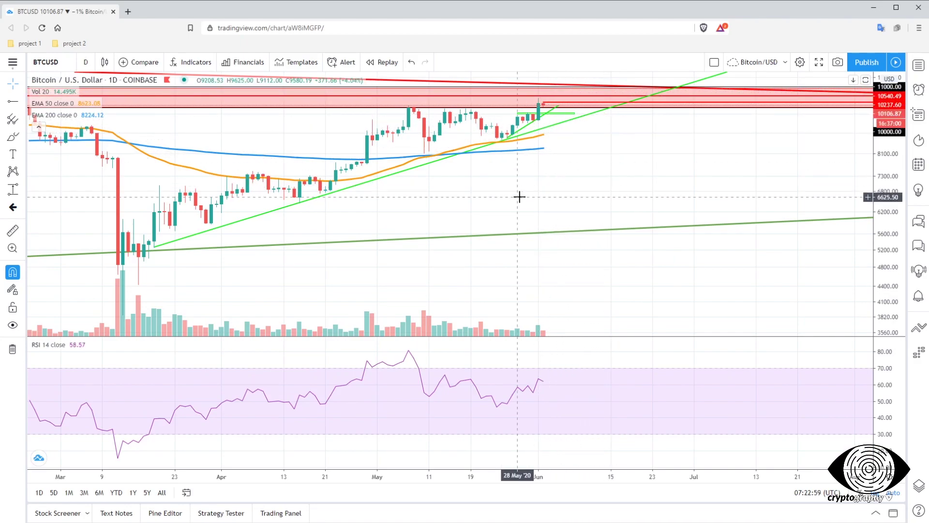
scroll(339, 145, "down", 3)
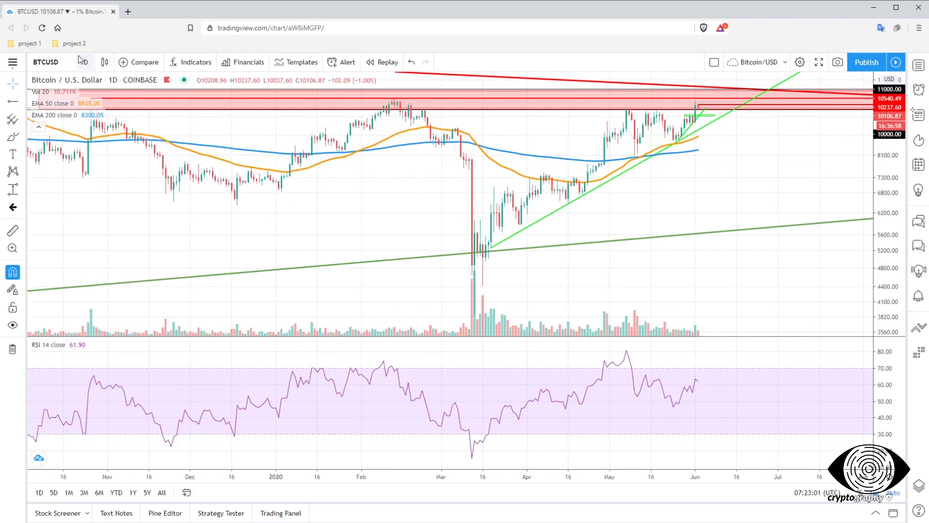
- Switch the chart to the 1-week interval, with the 2019 and 2020 candles in view
left_click(82, 62)
left_click(92, 386)
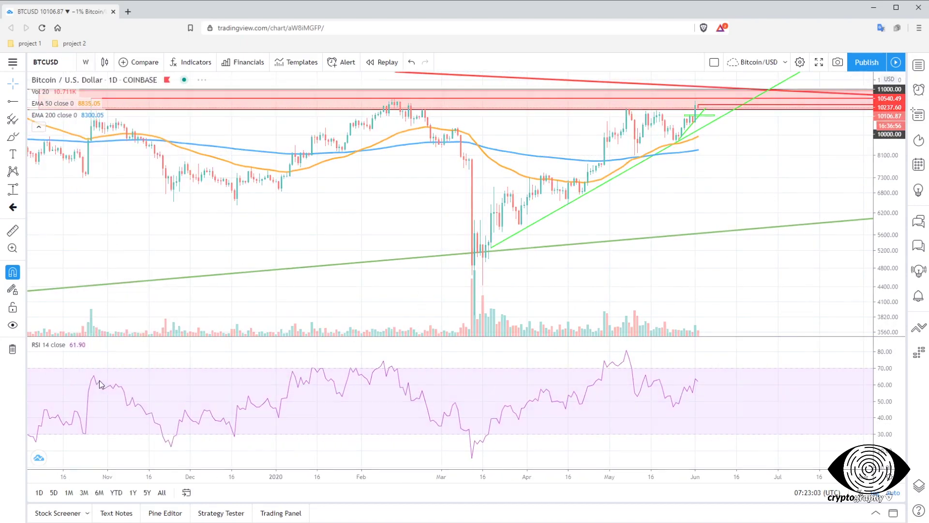
scroll(600, 209, "up", 5)
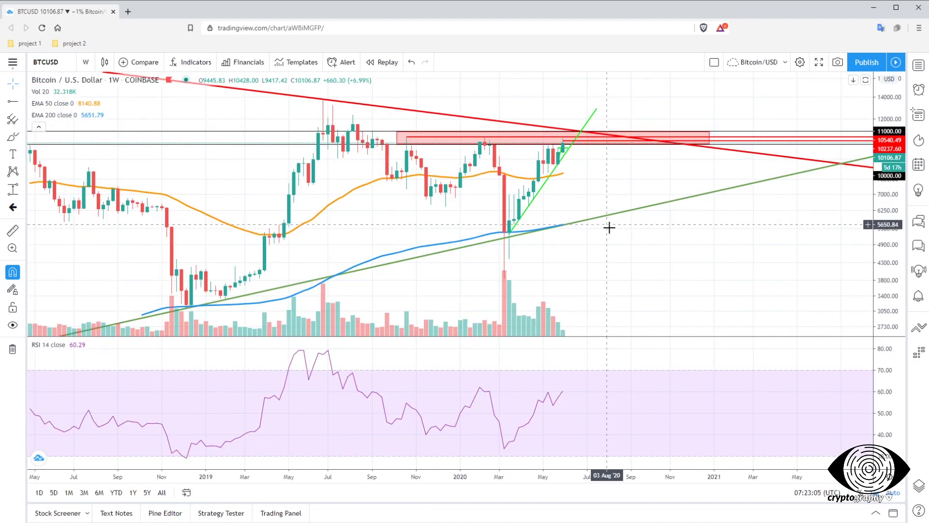
scroll(652, 256, "up", 2)
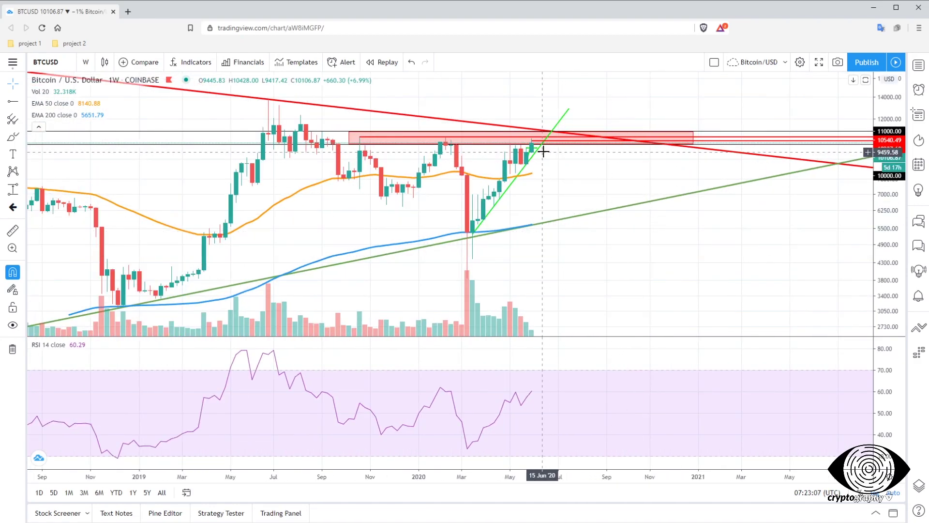
- Delete the red horizontal ray at 10237.60 and extend the upper end of the steep green trend line to about 13259
left_click(532, 142)
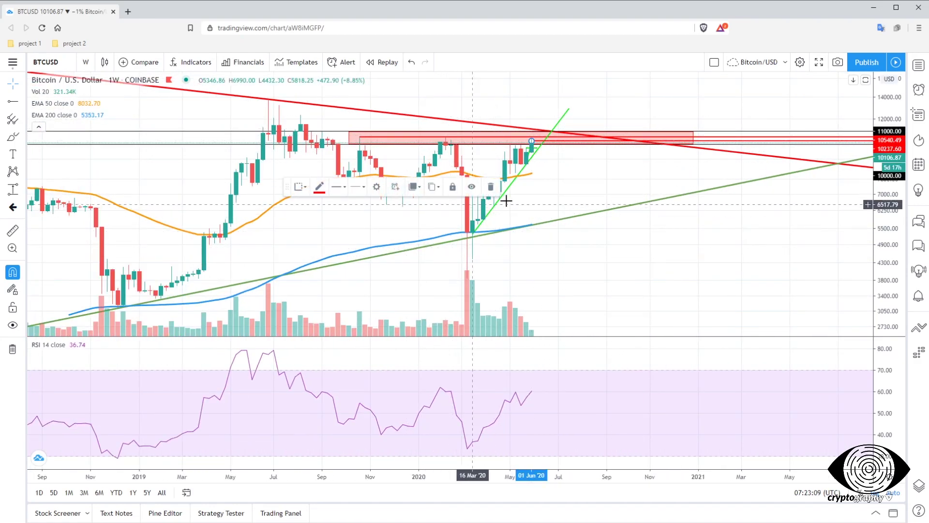
left_click(490, 188)
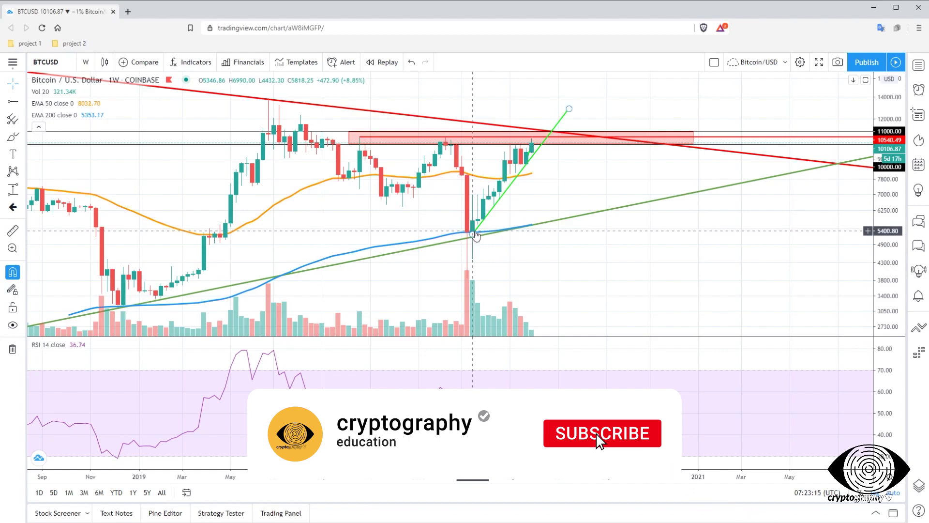
left_click_drag(569, 108, 574, 104)
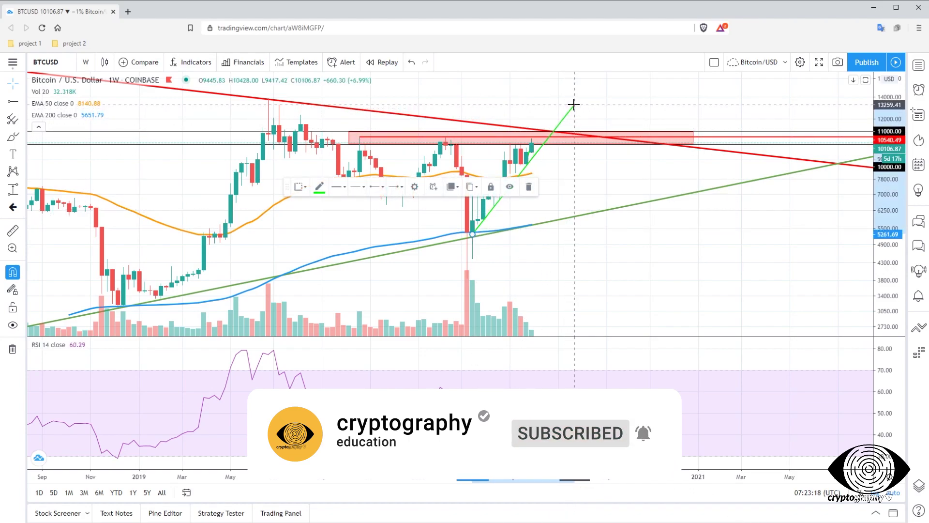
left_click(602, 114)
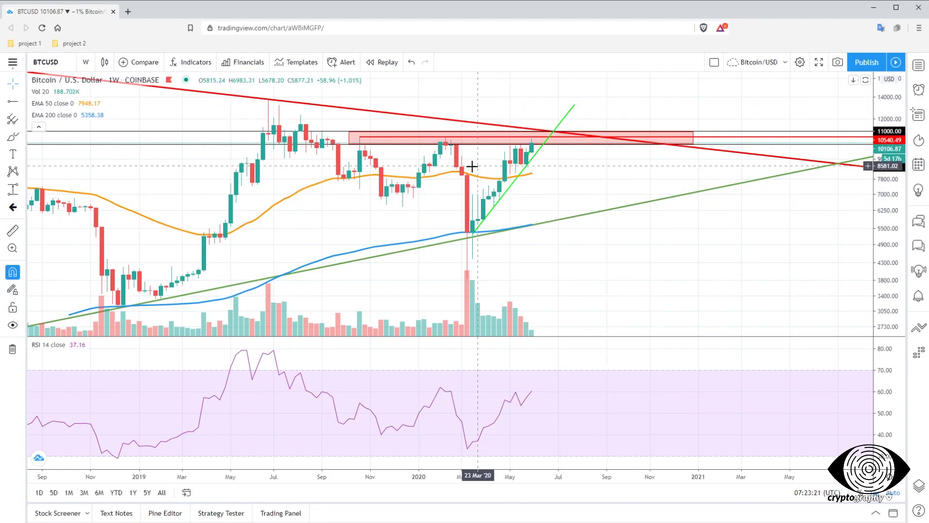
- Examine the long-term weekly chart back to 2017 with its converging red and green trend lines
left_click_drag(564, 283, 536, 279)
scroll(536, 279, "down", 3)
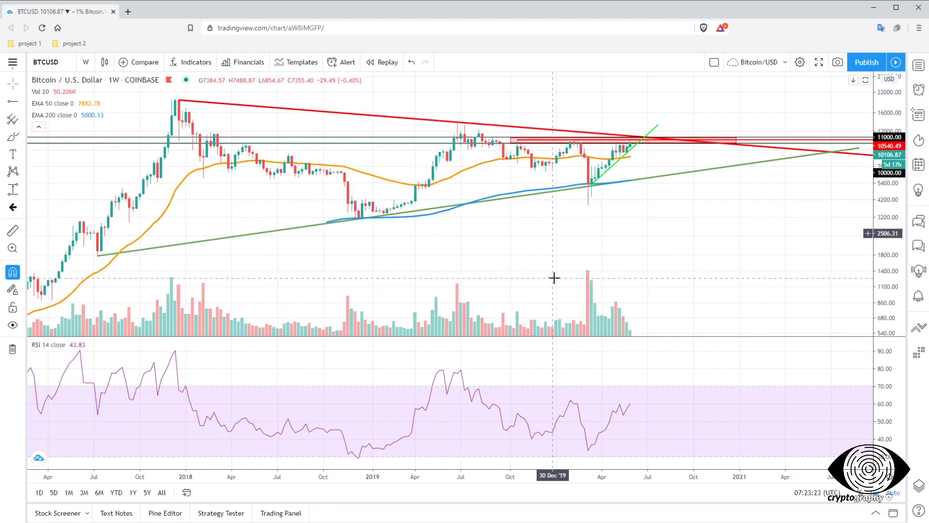
left_click(14, 102)
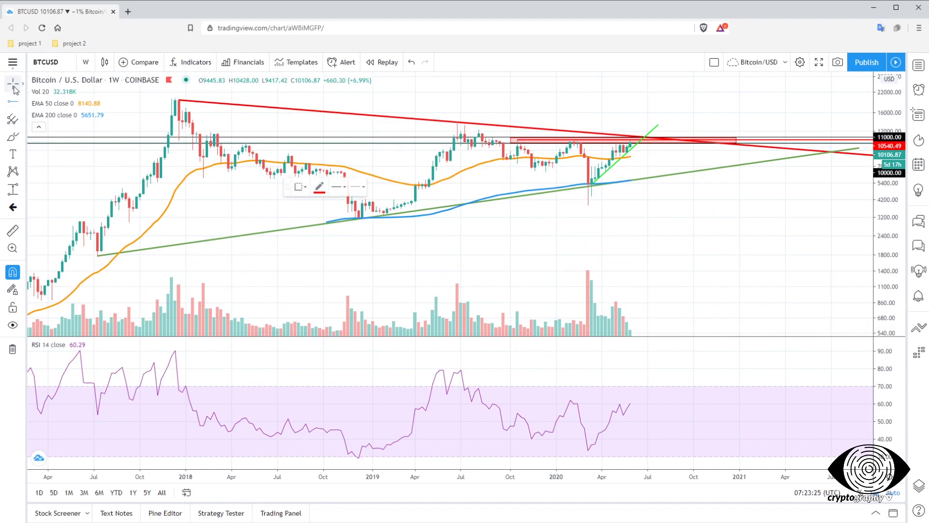
left_click(15, 85)
left_click_drag(437, 101, 416, 103)
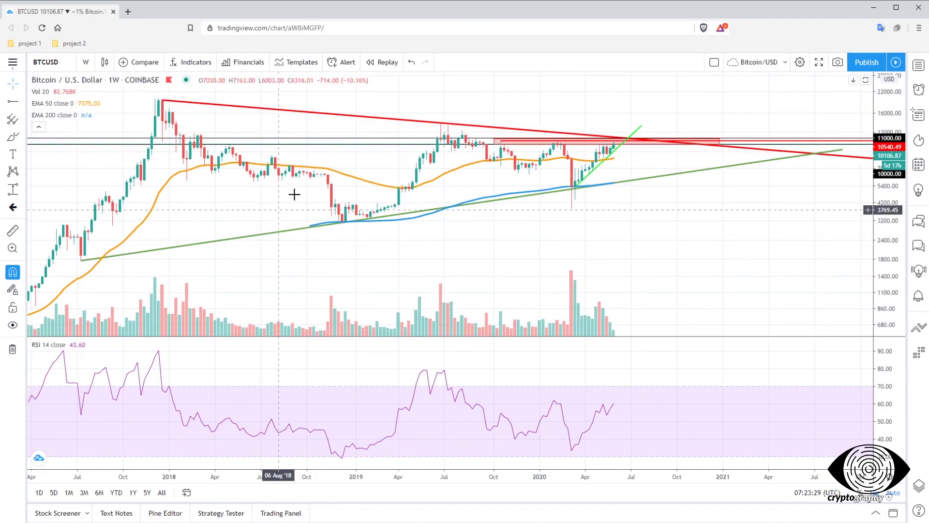